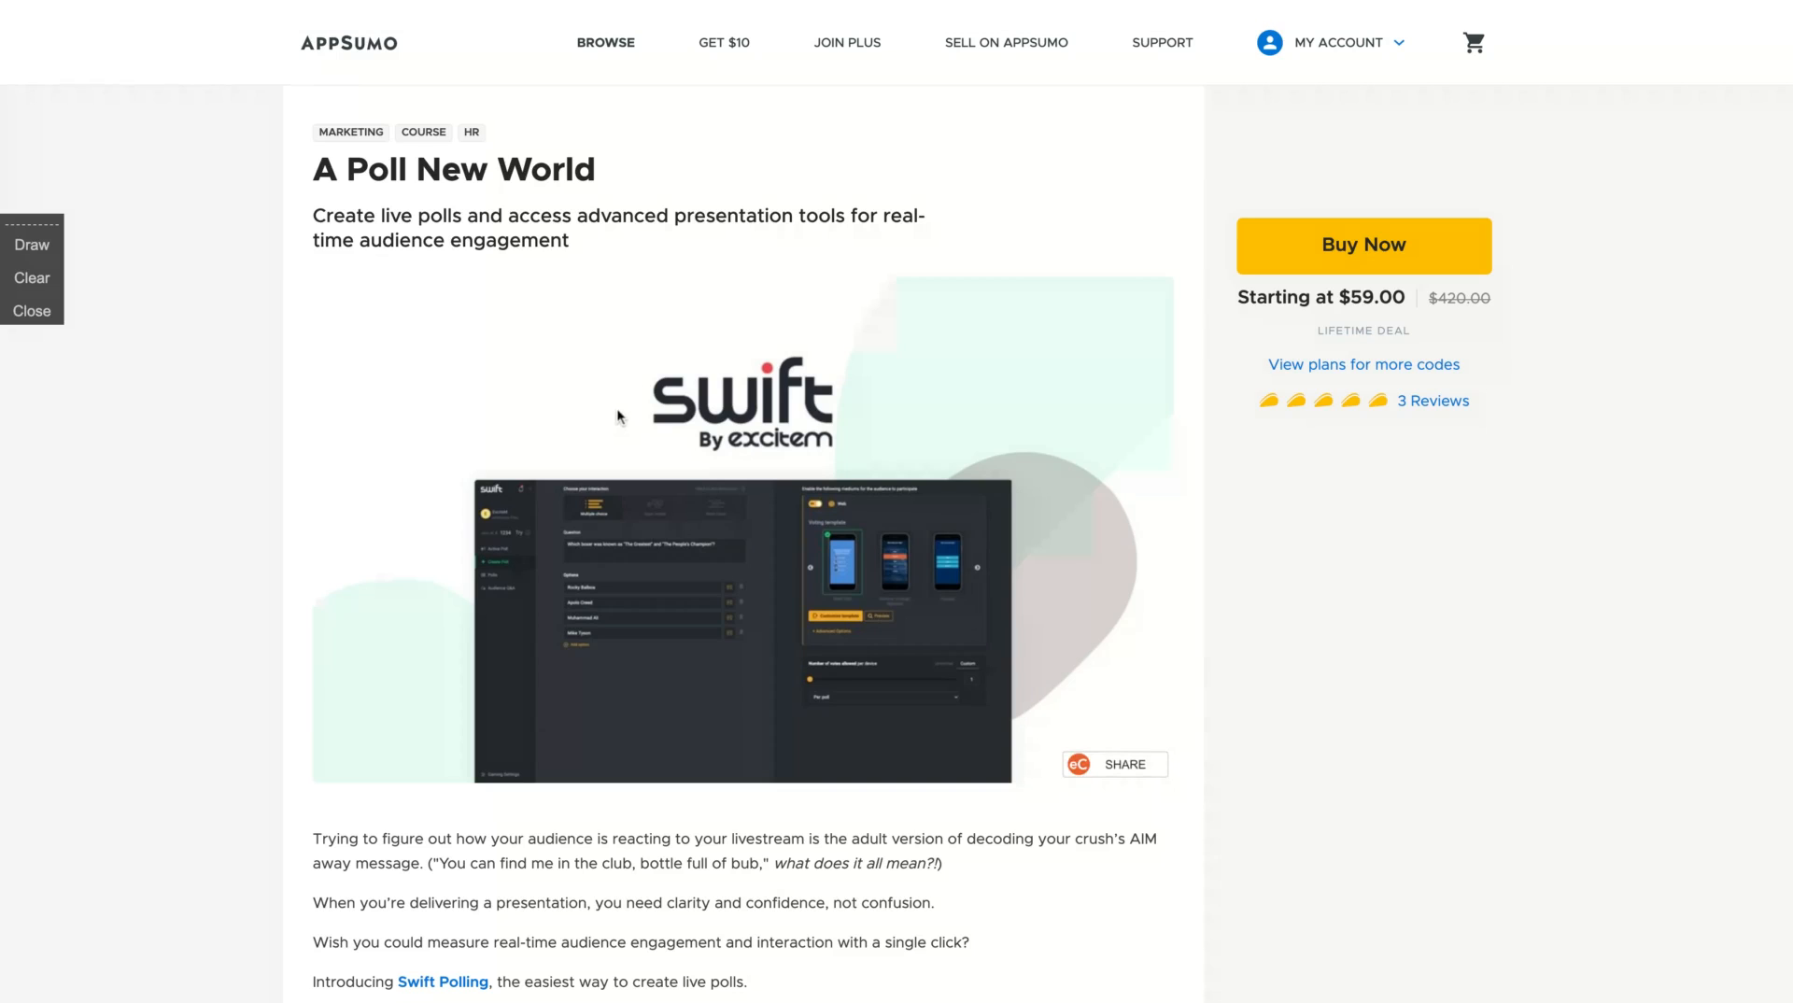
Review the Swift Polling deal page on AppSumo, including its description, deal terms and included features.
scroll(412, 597, "down", 7)
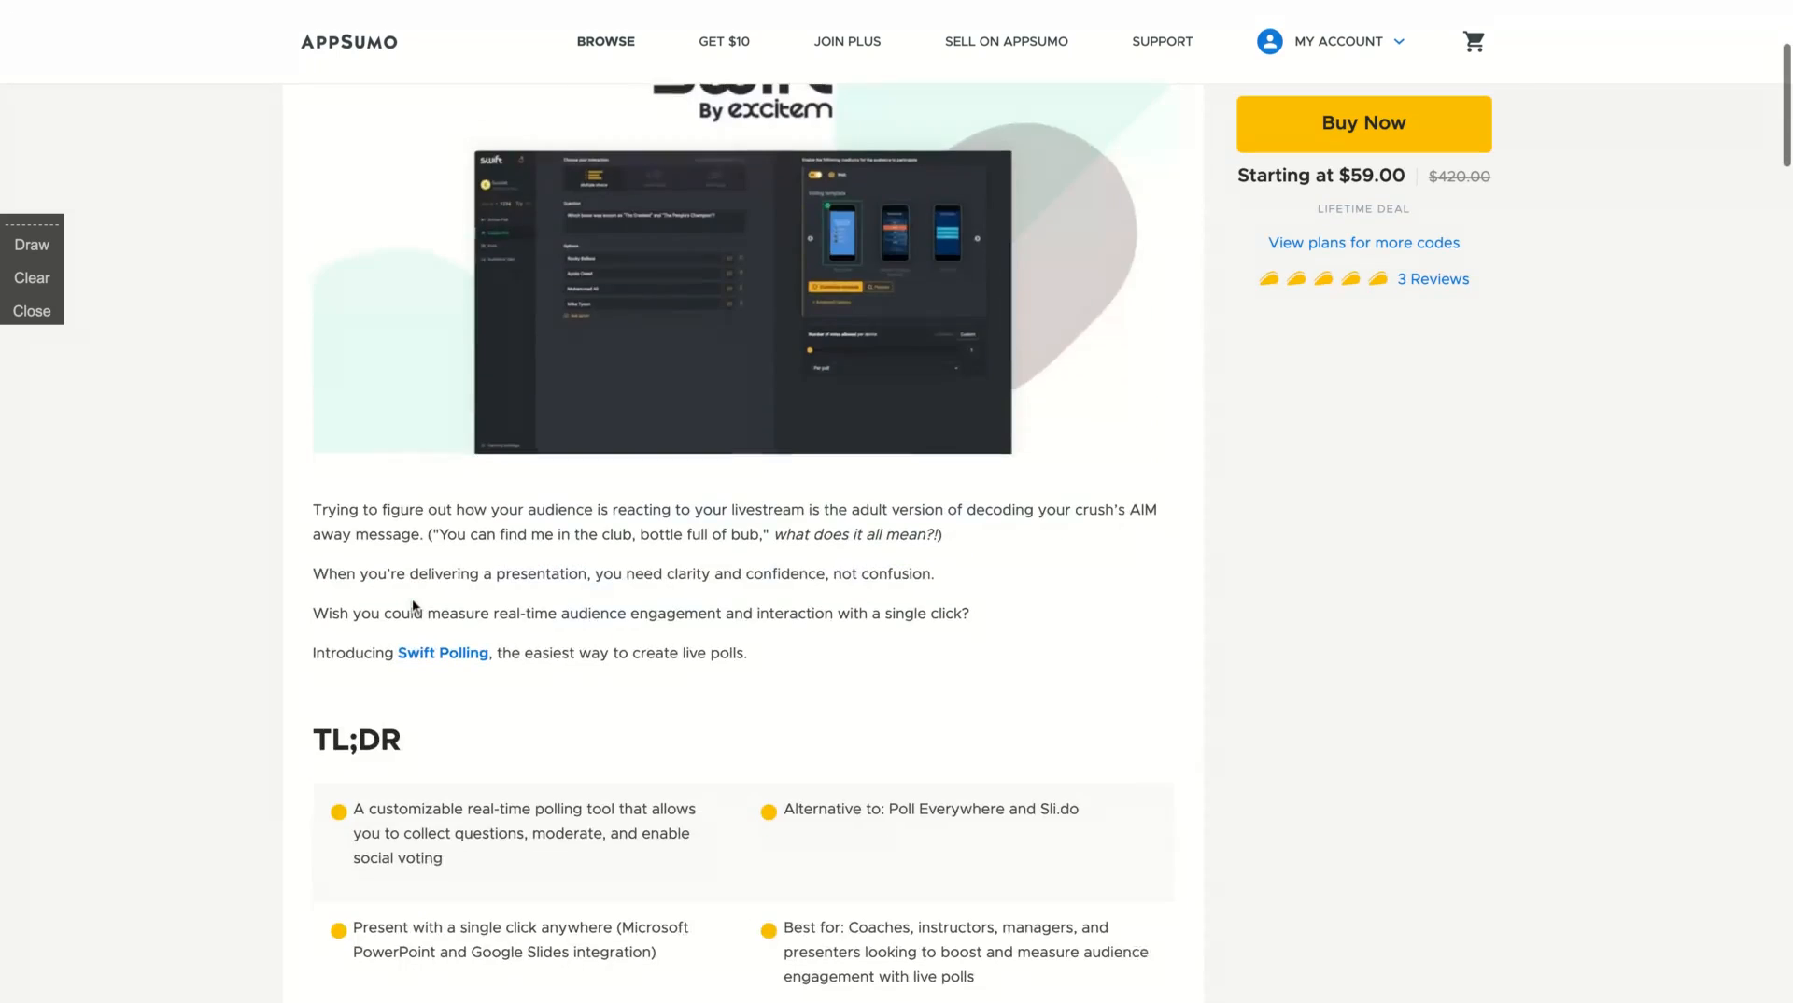
scroll(743, 504, "down", 15)
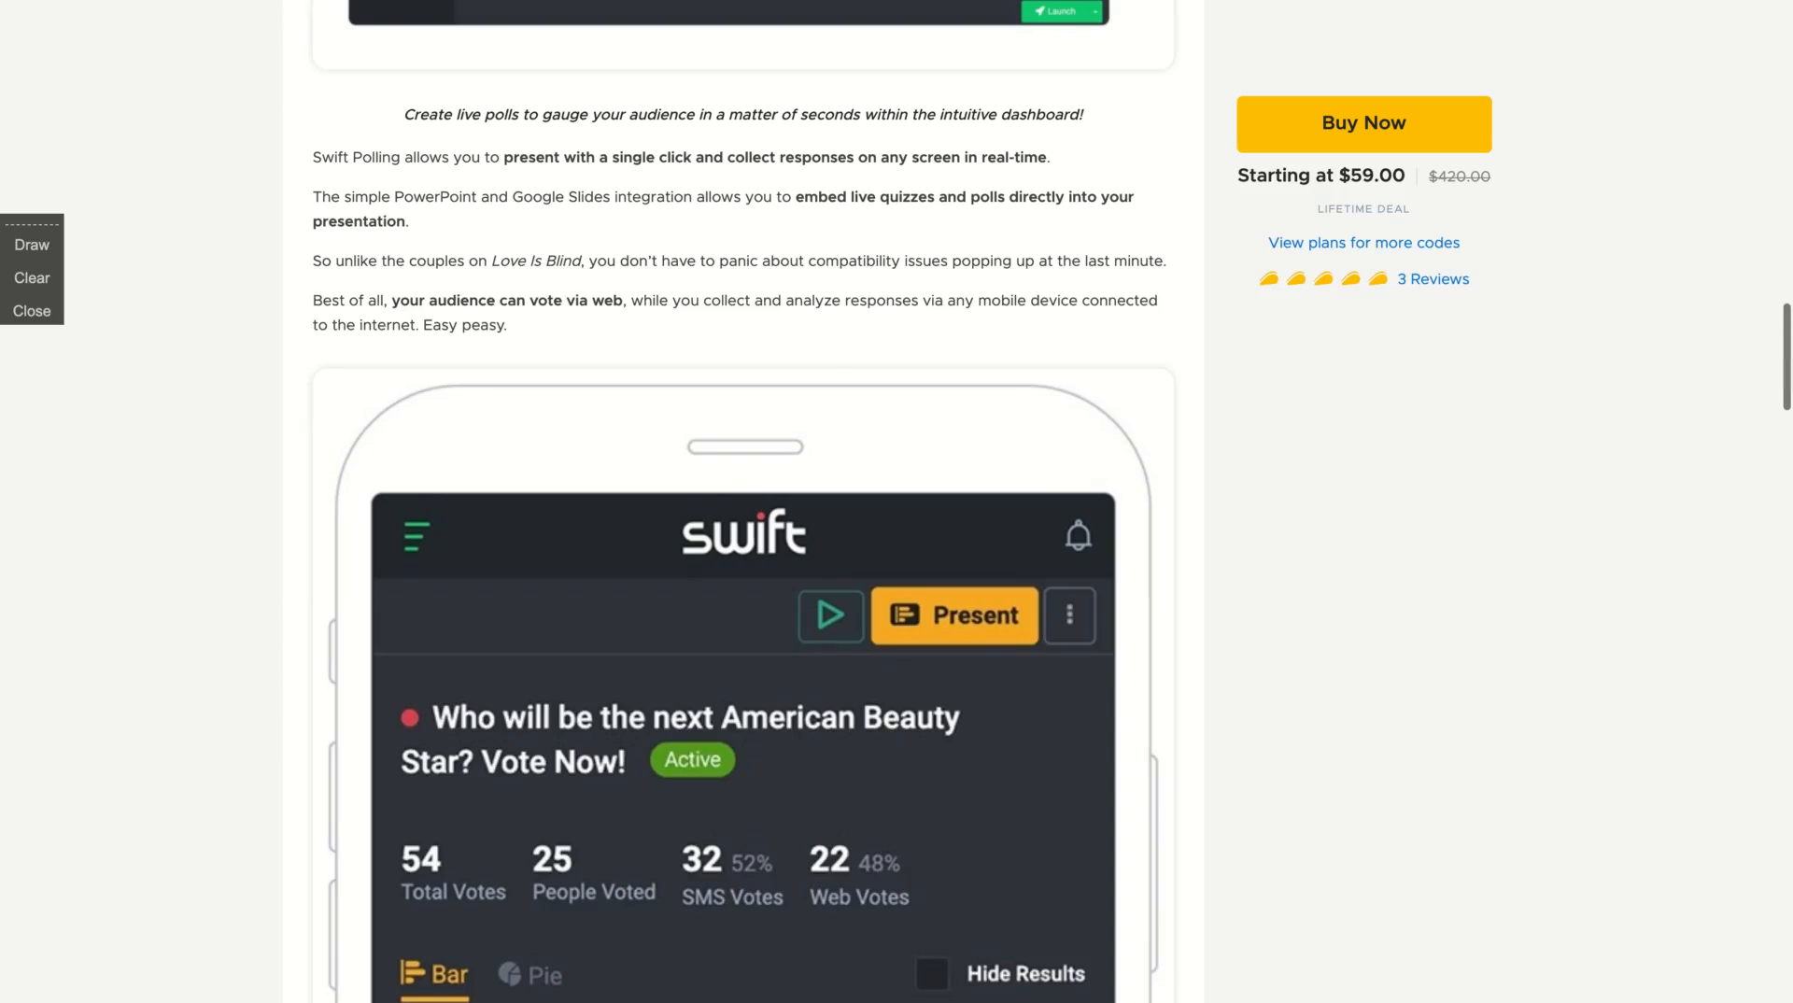
scroll(743, 505, "down", 20)
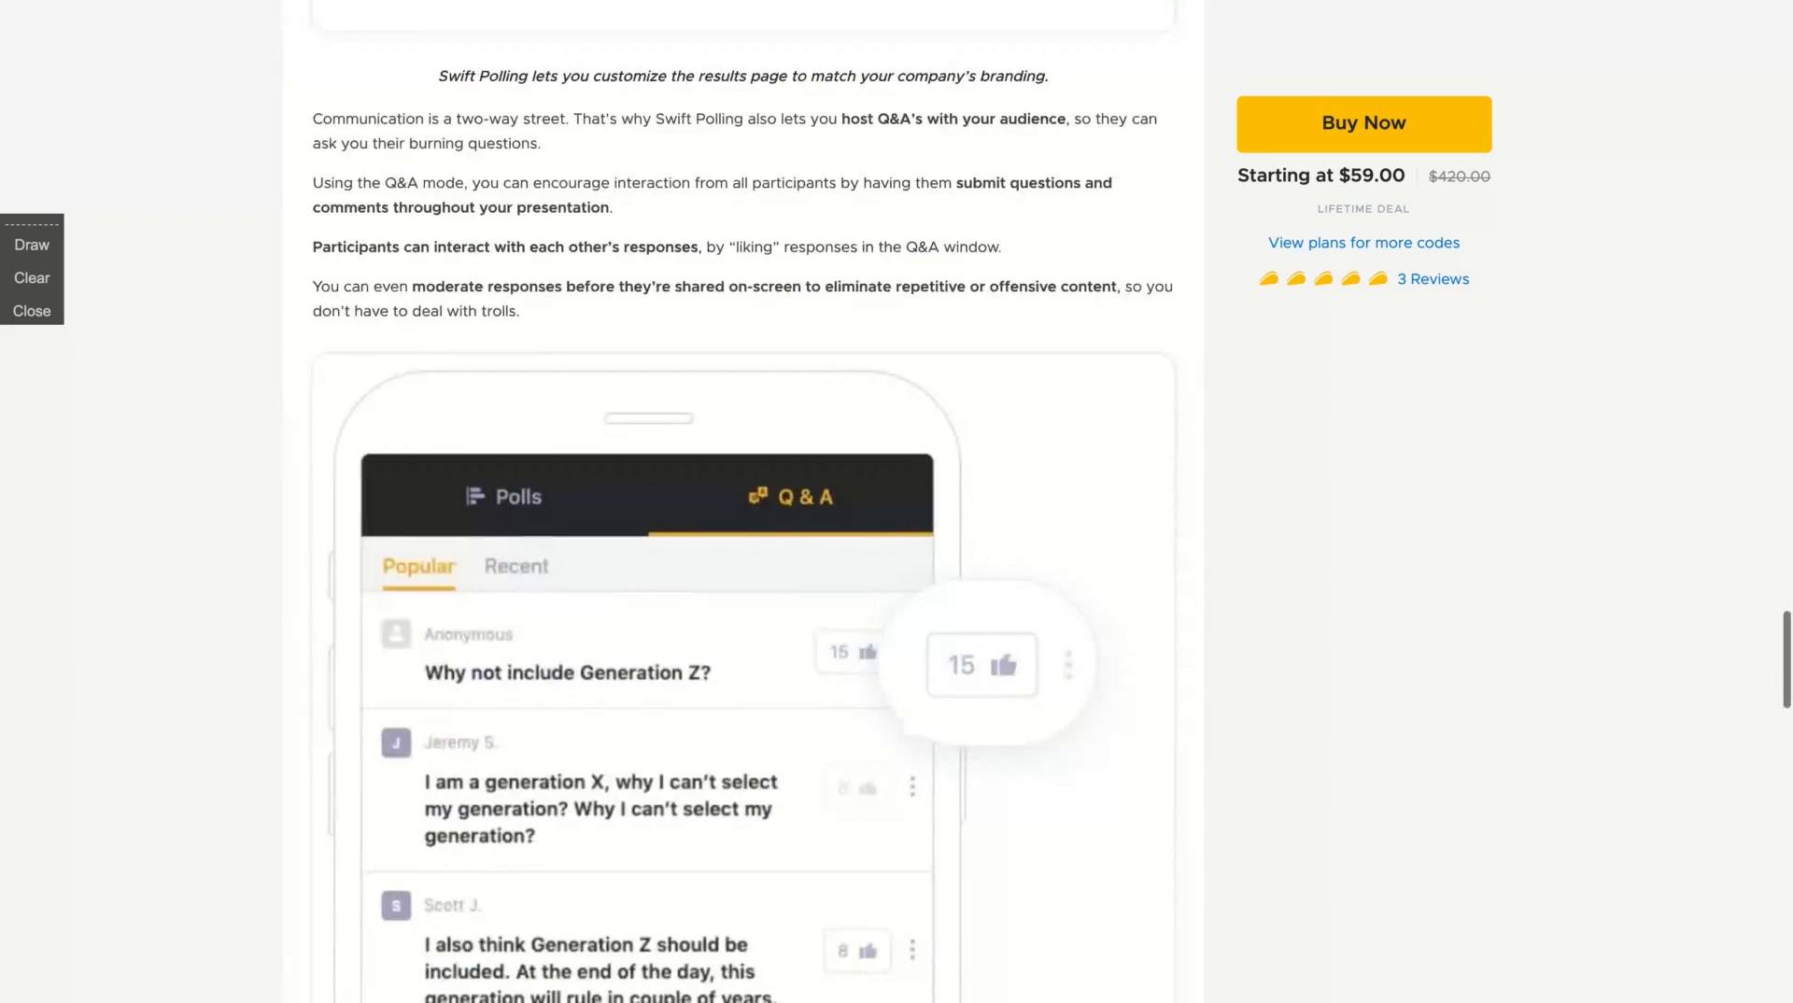
scroll(298, 590, "up", 3)
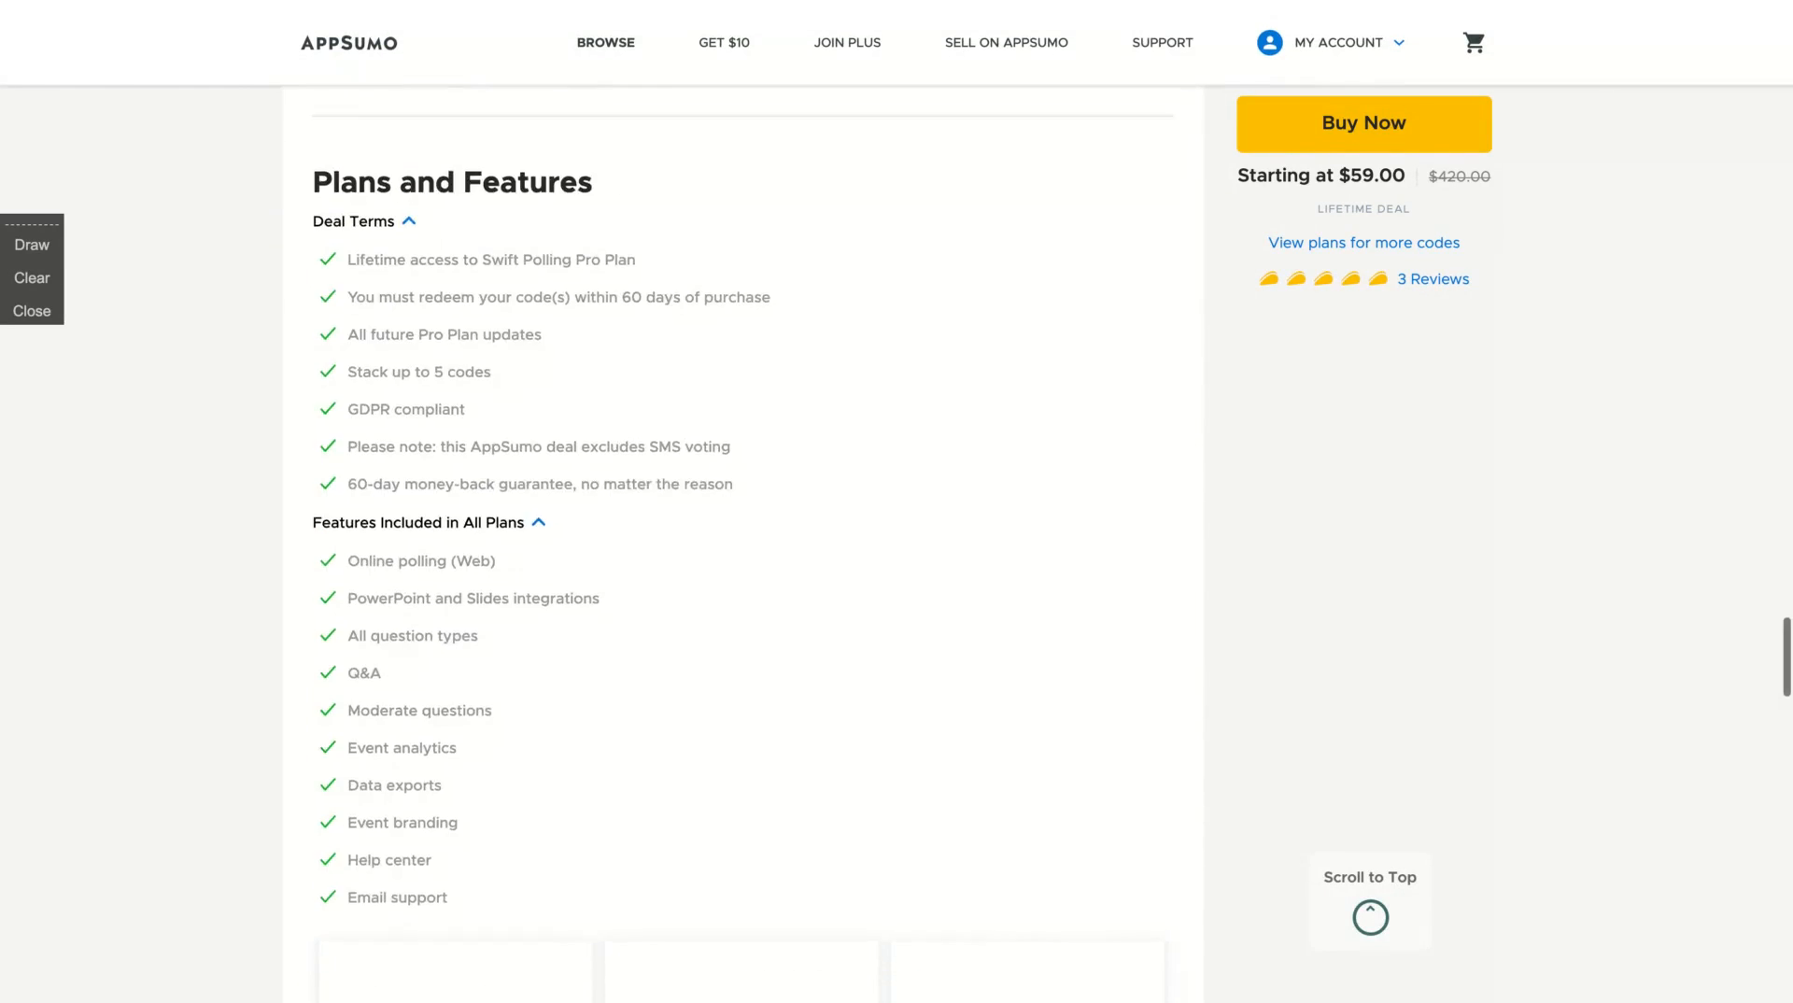
scroll(299, 590, "down", 1)
scroll(299, 590, "up", 1)
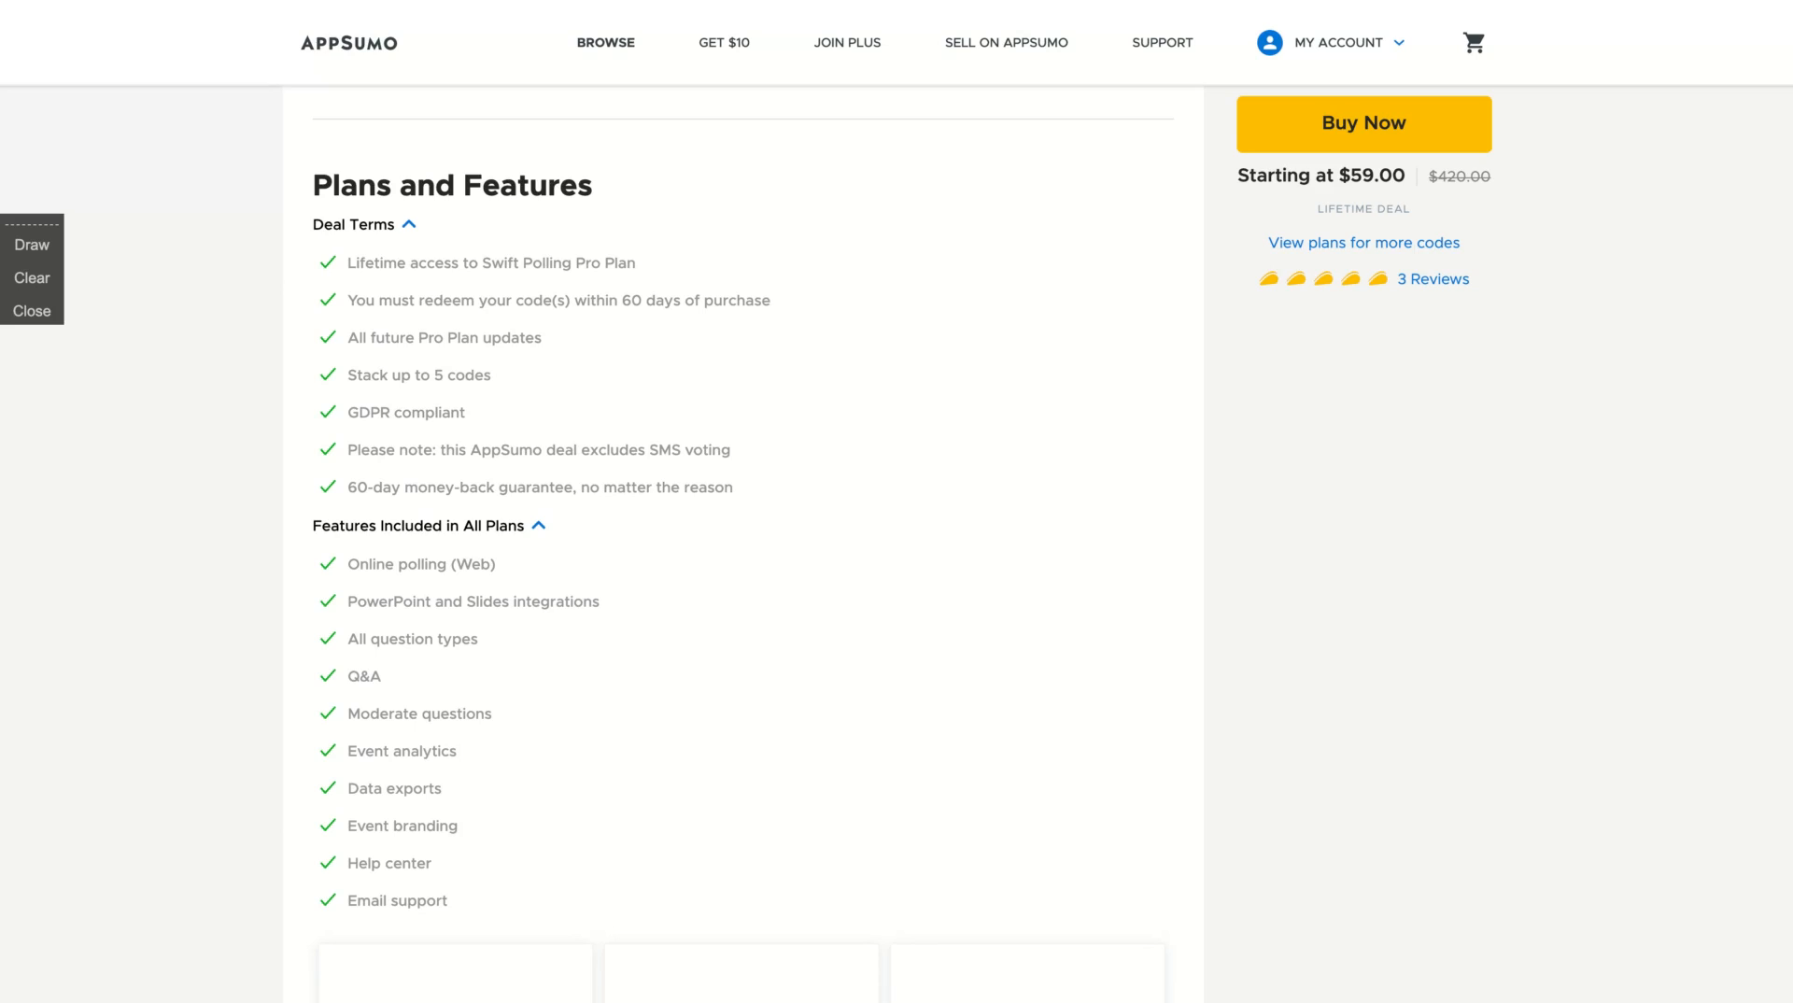
Compare the Single, Double and Multiple plans and view the code quantities offered for the Multiple plan.
scroll(743, 560, "down", 8)
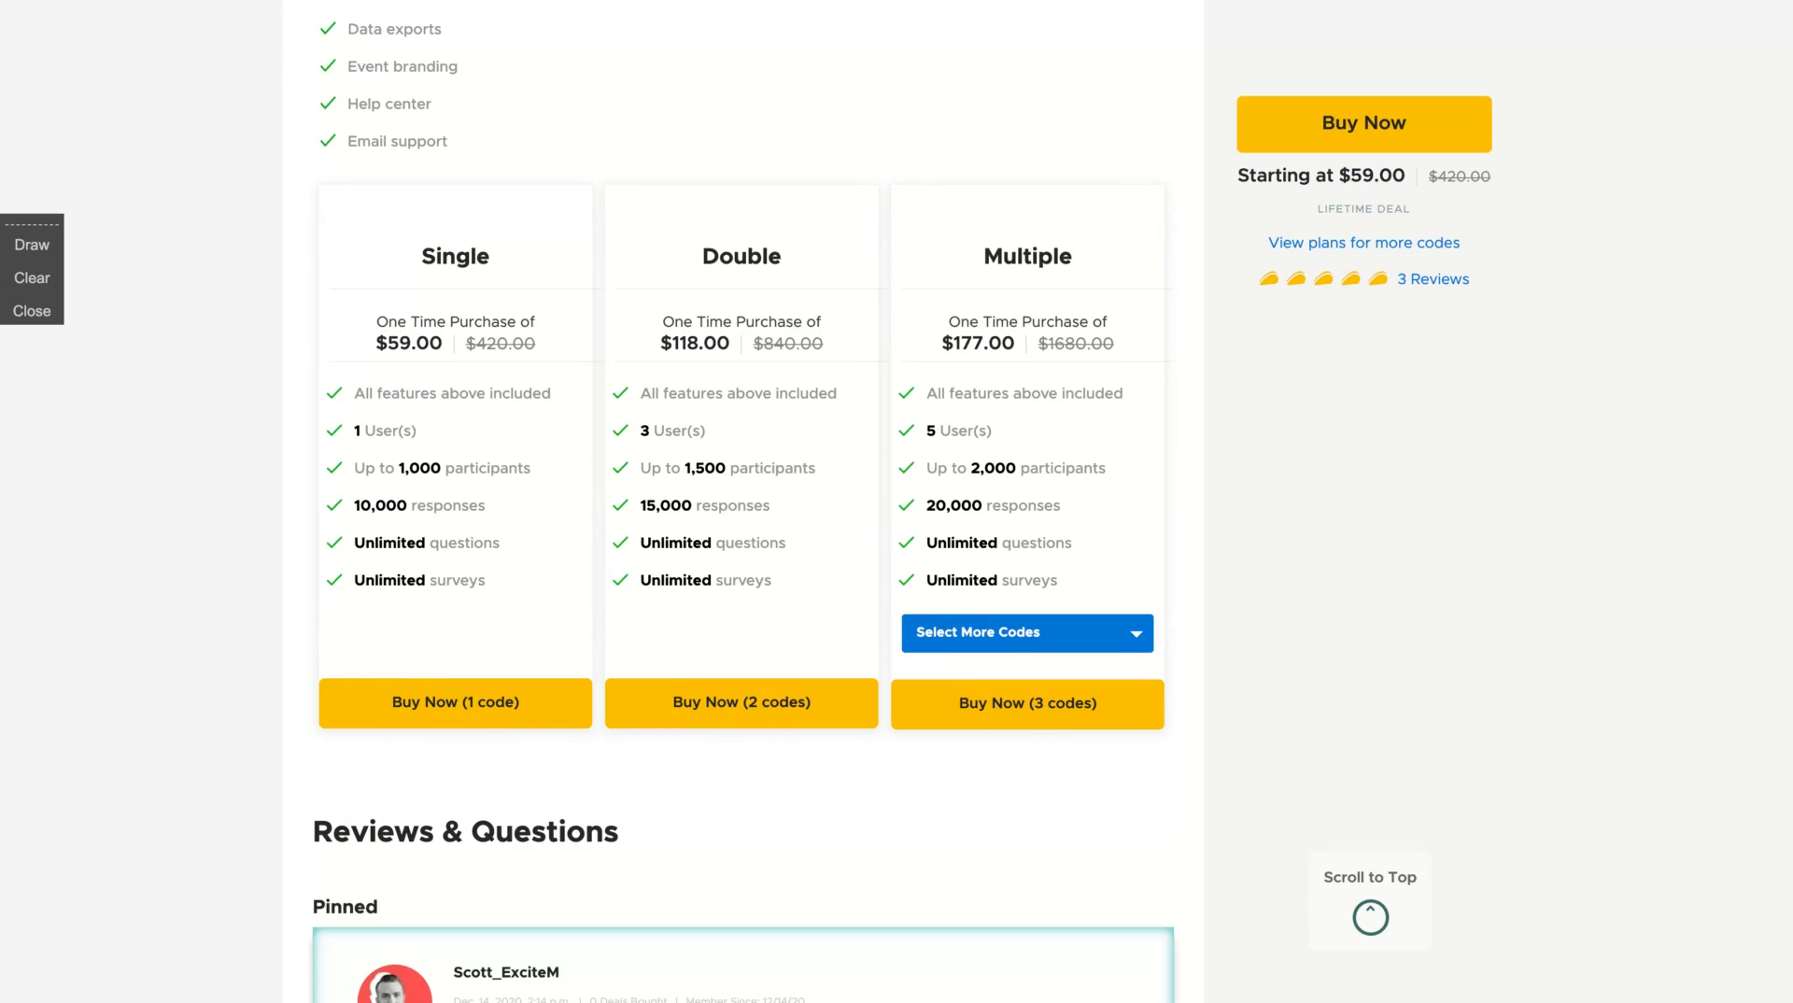
scroll(933, 598, "down", 5)
scroll(934, 597, "up", 6)
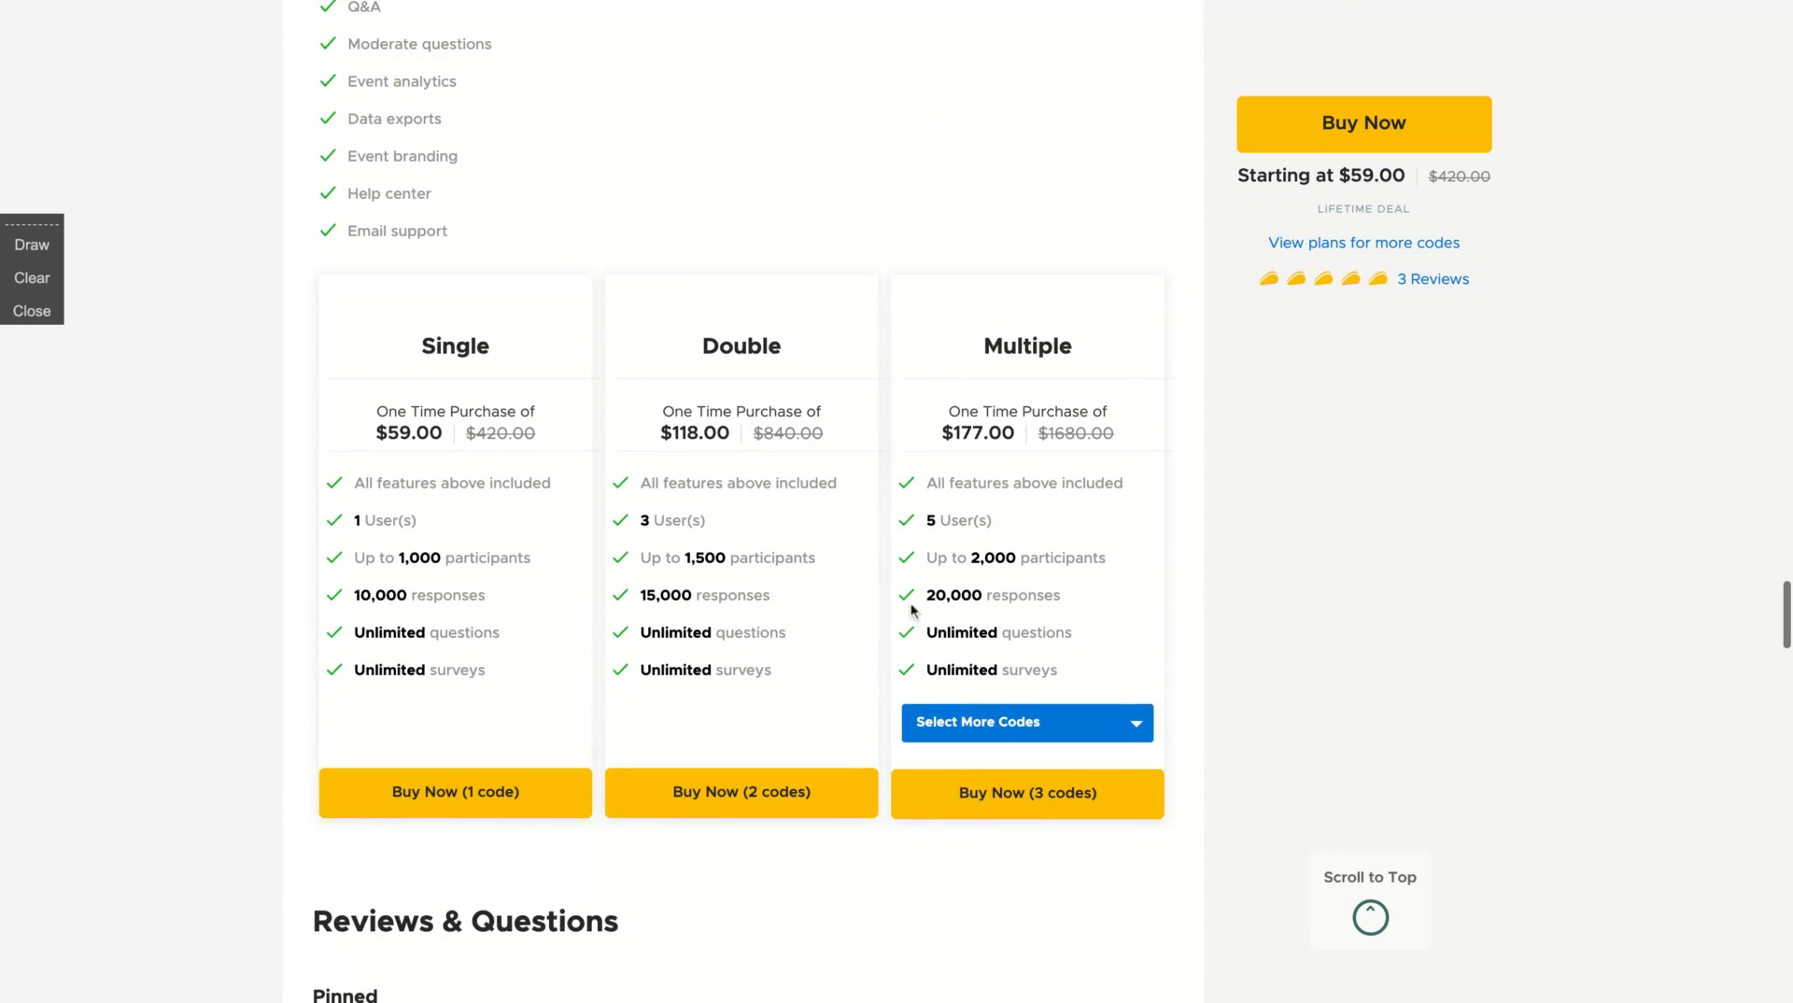
left_click(1038, 717)
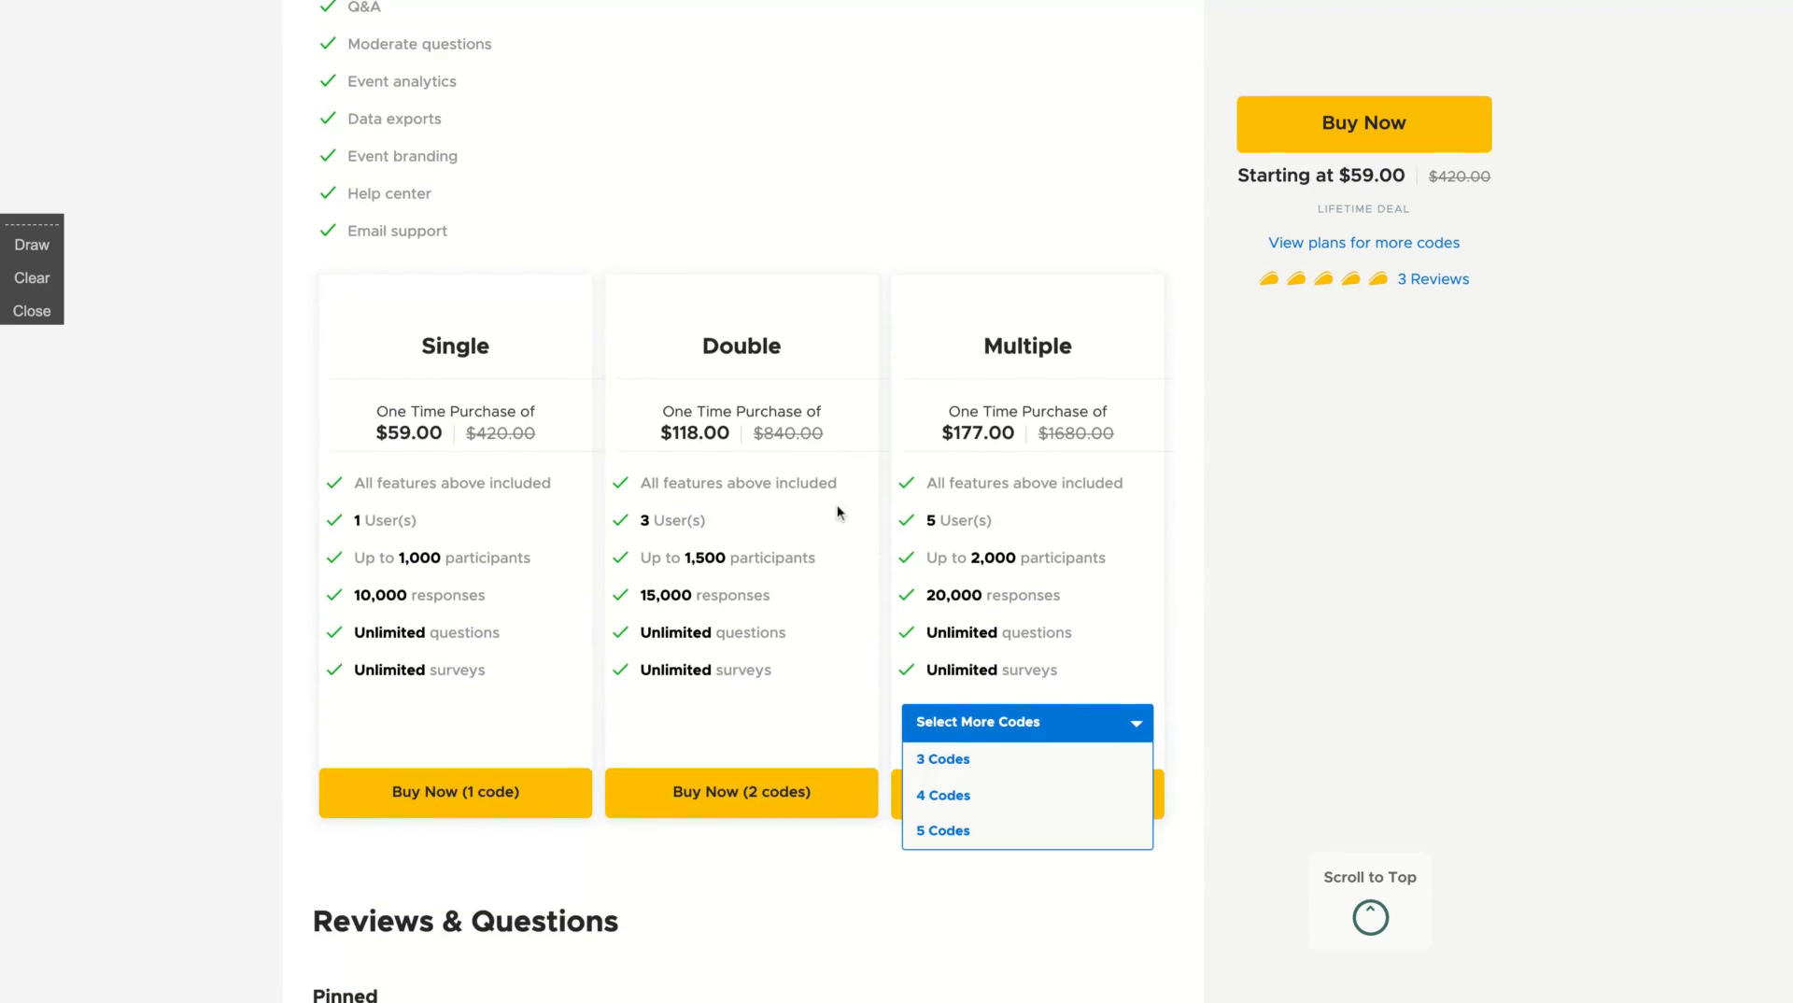
scroll(837, 504, "down", 1)
left_click(938, 712)
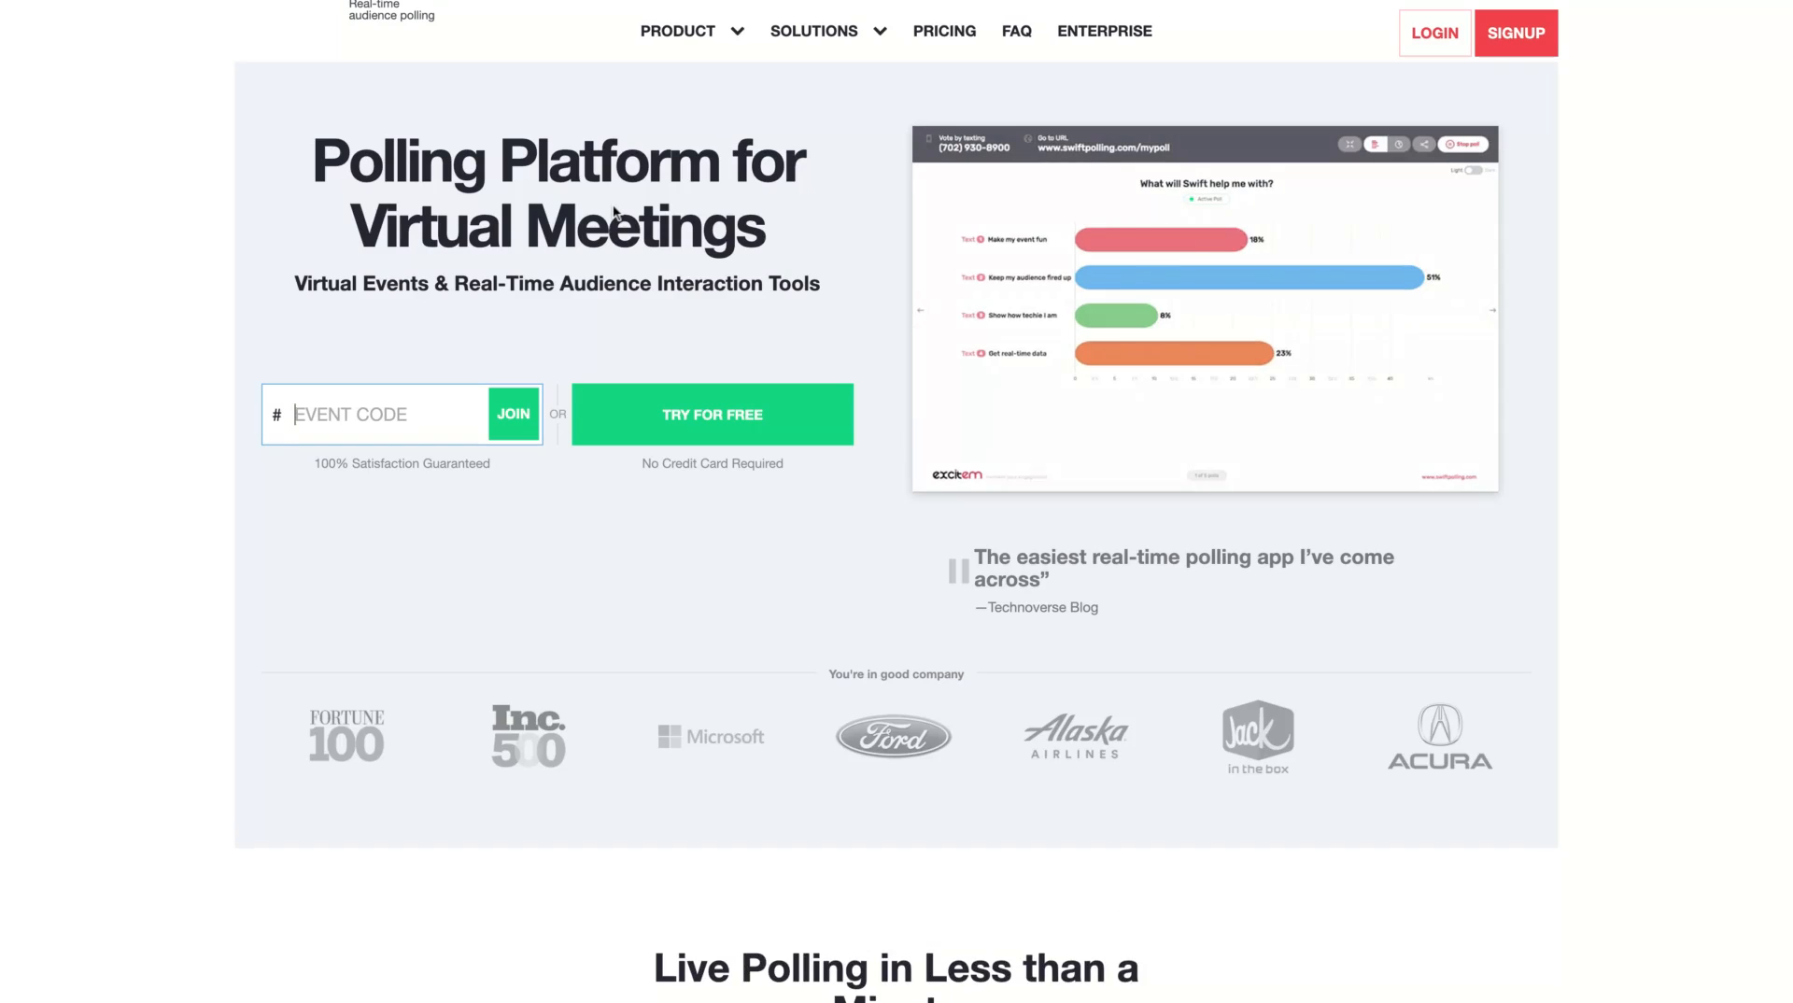
Look through the Swift Polling home page, from the virtual meetings introduction to the live polling section.
scroll(702, 623, "down", 1)
scroll(702, 623, "up", 1)
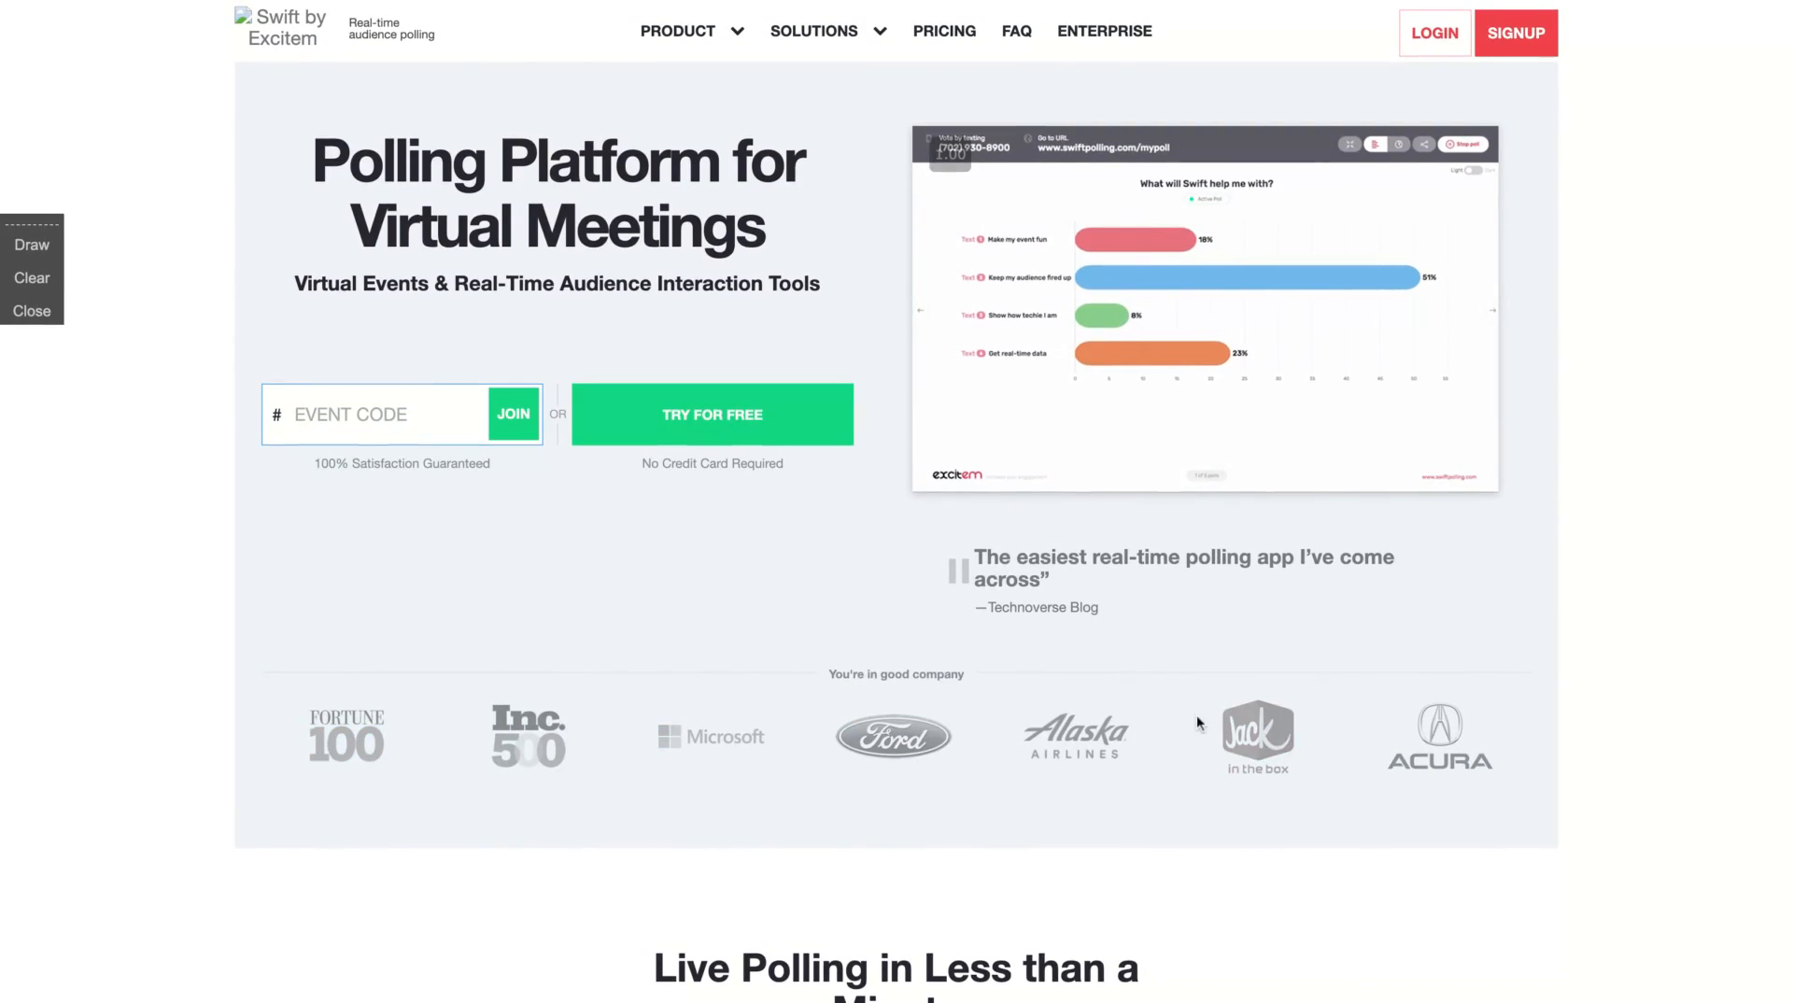
scroll(981, 749, "down", 7)
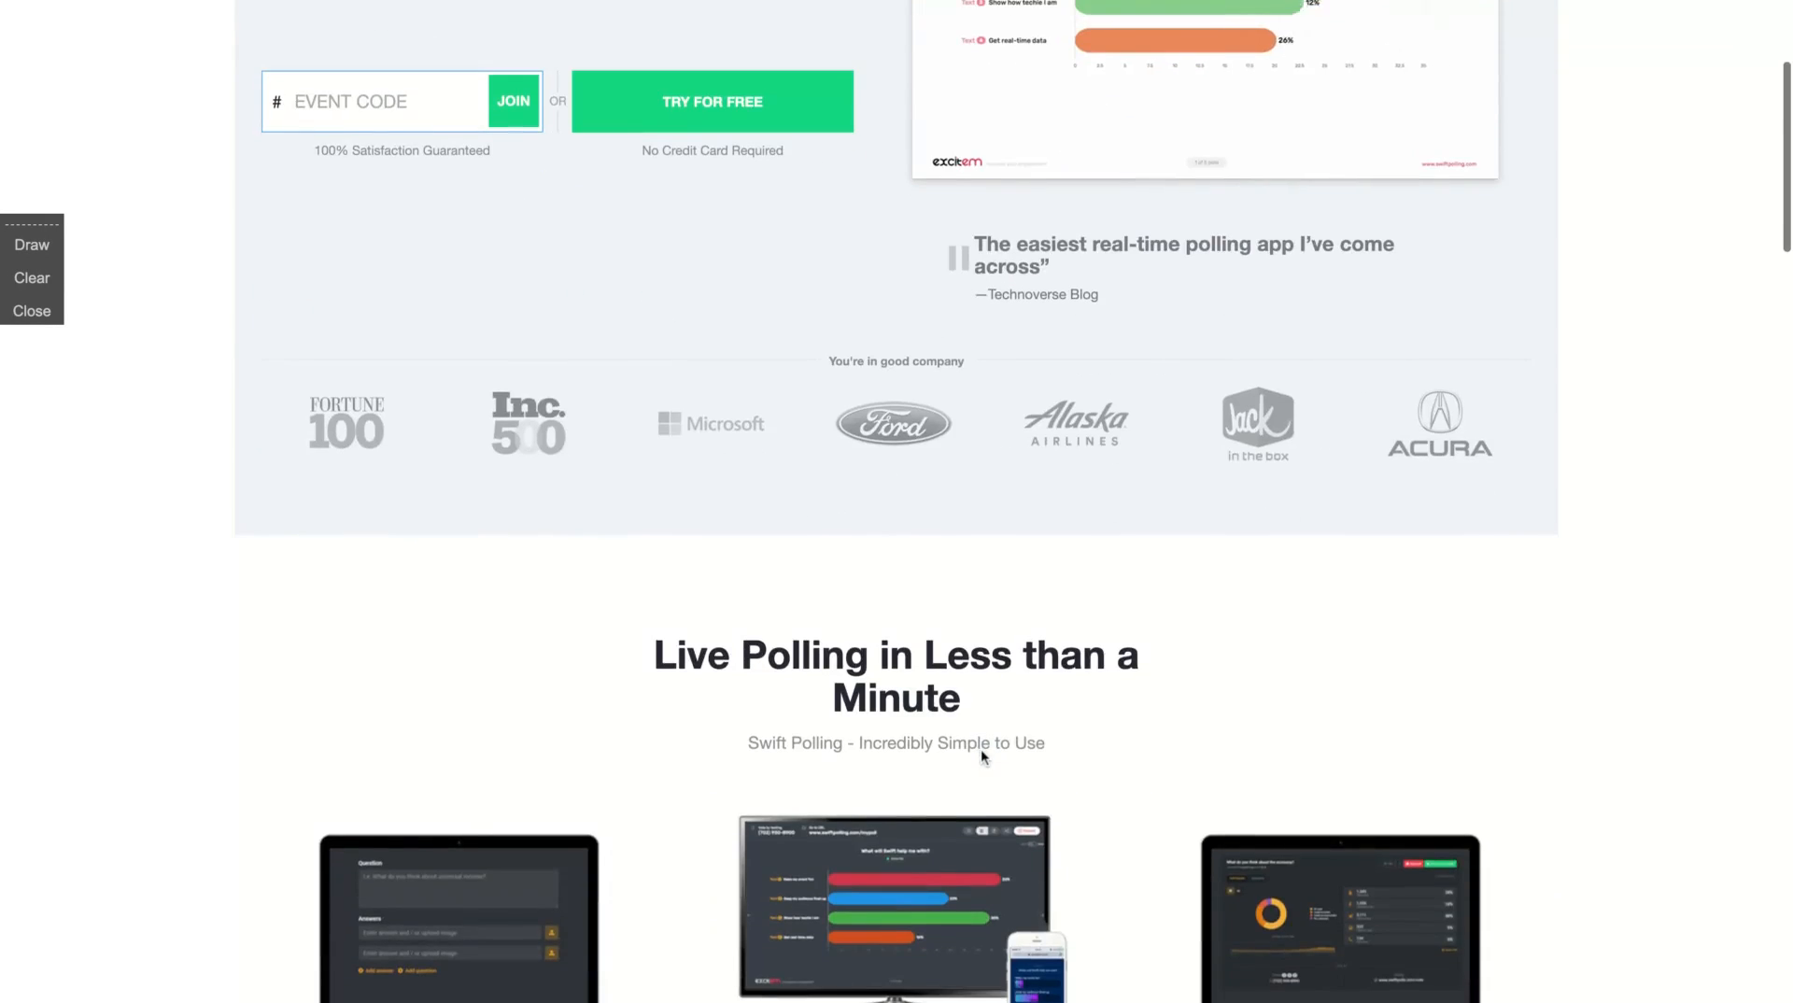
scroll(980, 749, "down", 4)
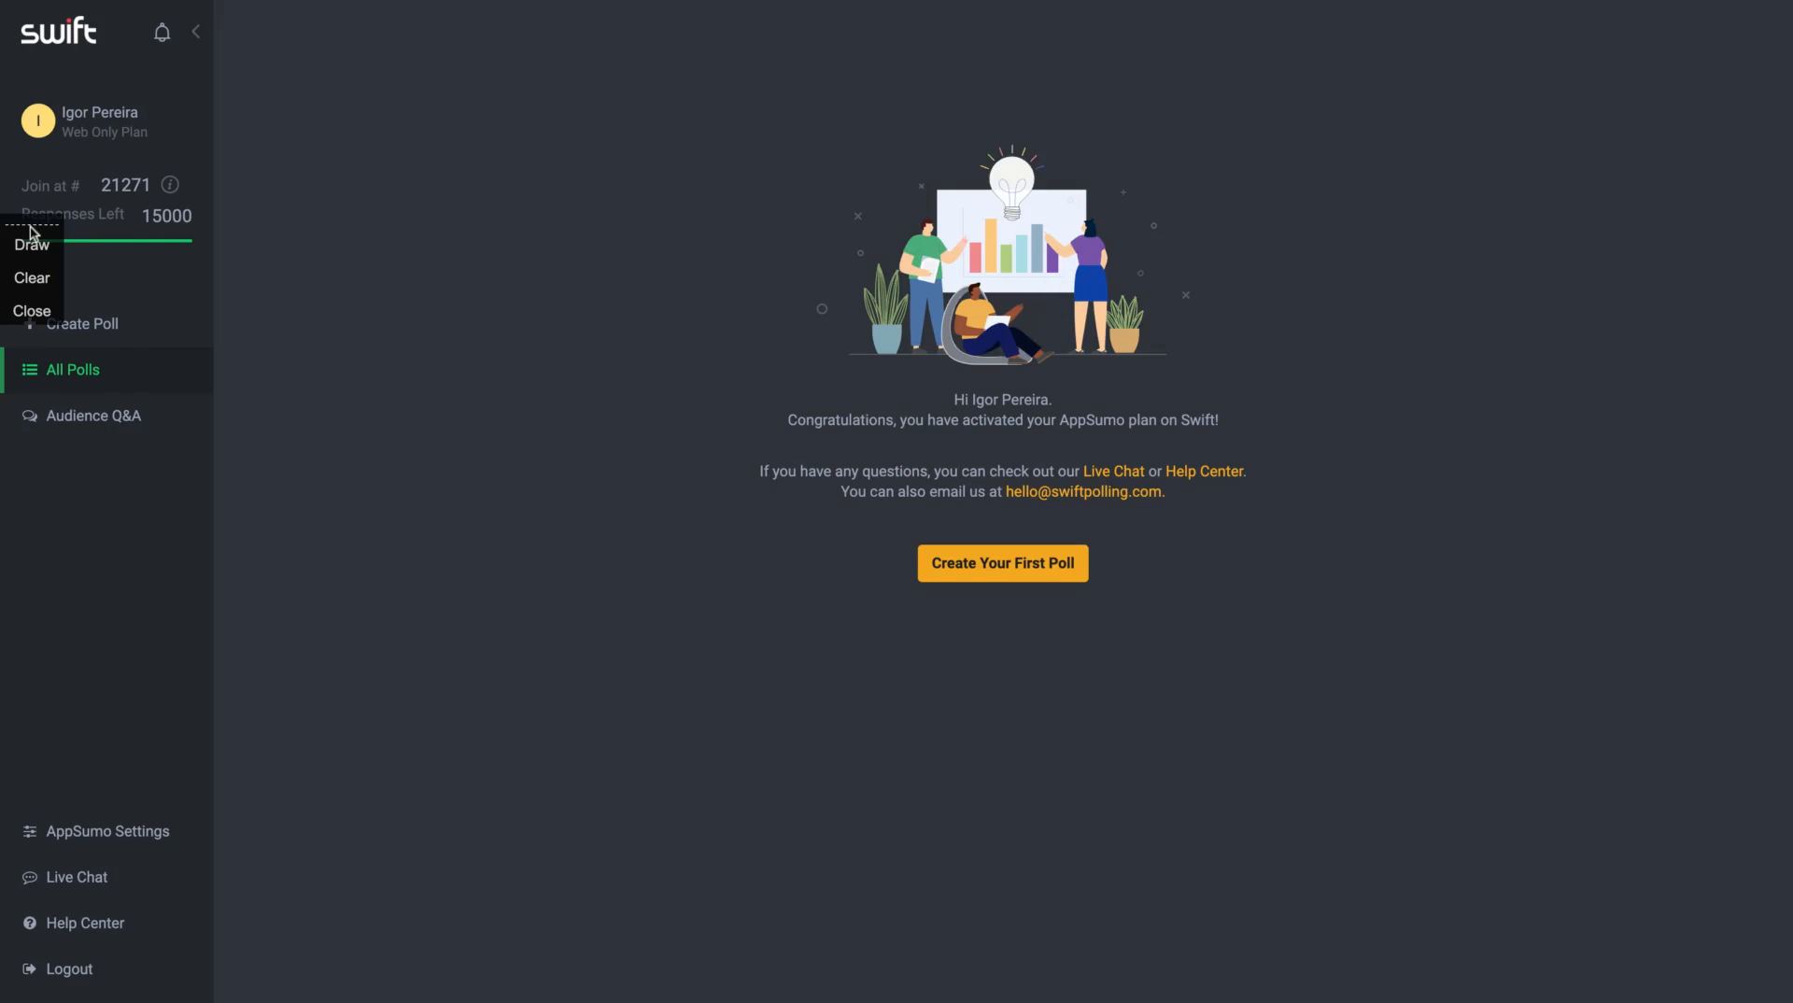
mouse_move(32, 238)
left_mouse_down()
mouse_move(91, 322)
mouse_move(325, 456)
left_mouse_up()
left_click(525, 433)
mouse_move(31, 225)
left_mouse_down()
mouse_move(39, 174)
mouse_move(87, 322)
mouse_move(14, 506)
left_mouse_up()
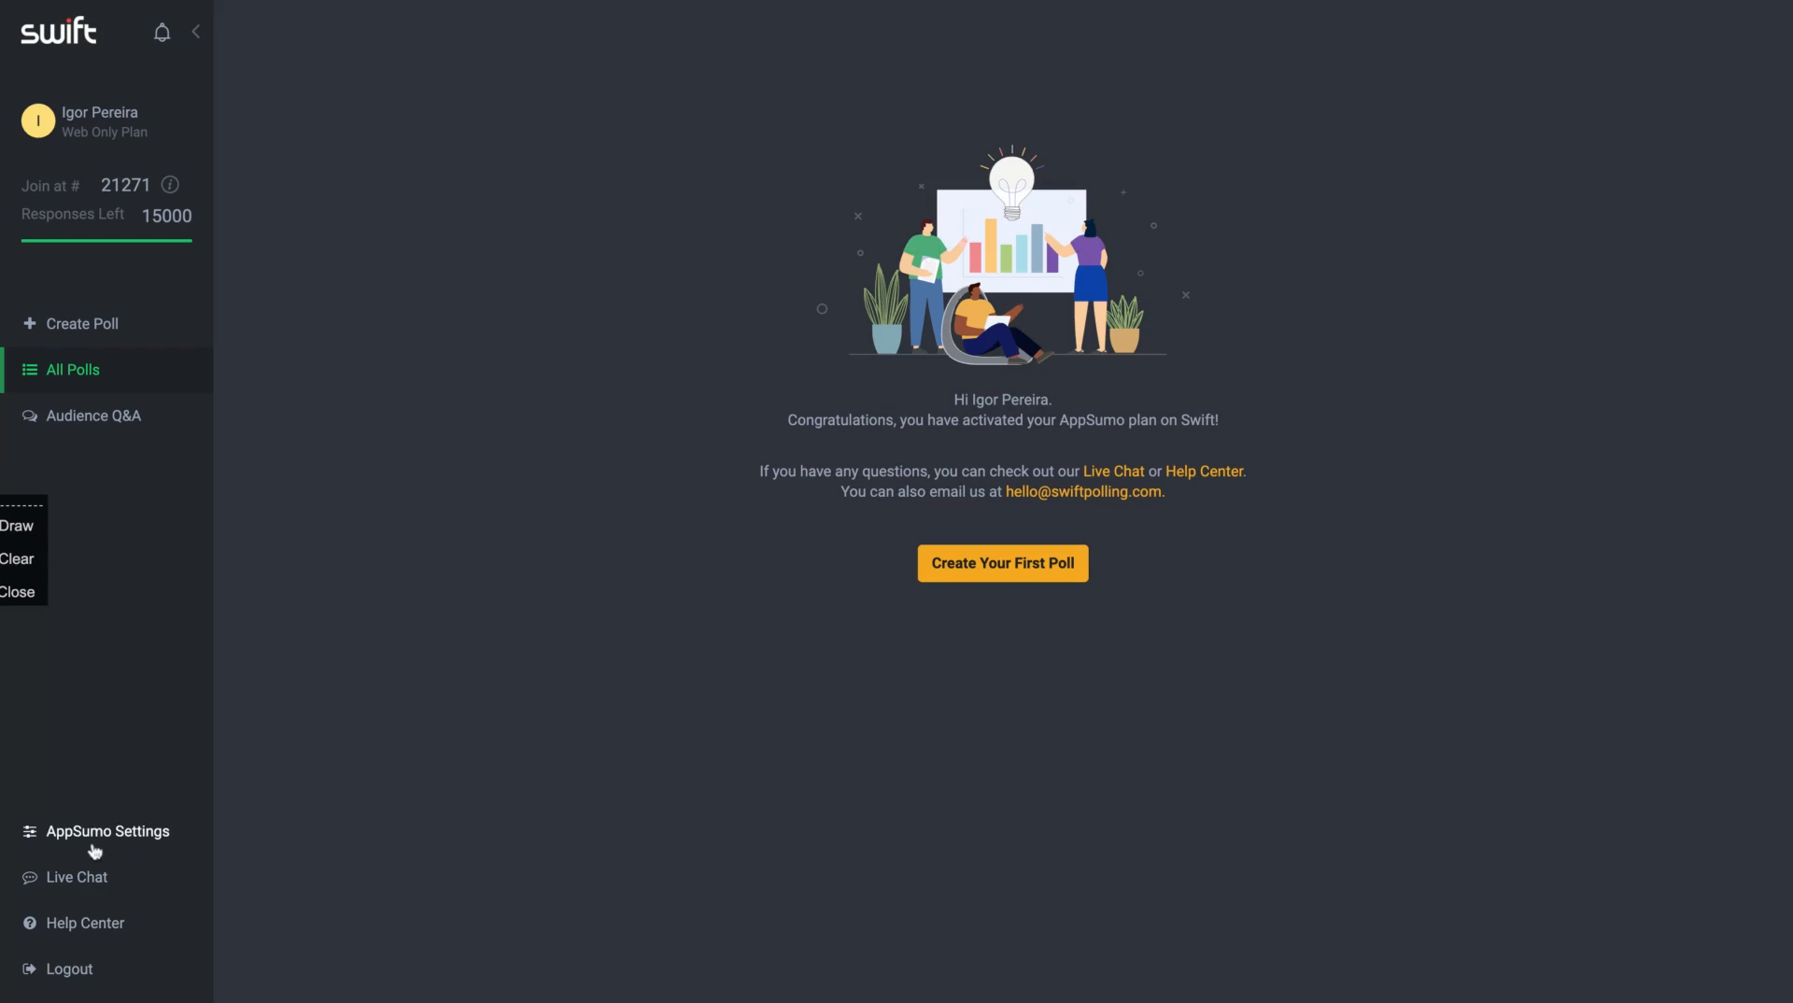
Open the AppSumo settings and view the code redemption and friend invitation sections.
left_click(94, 846)
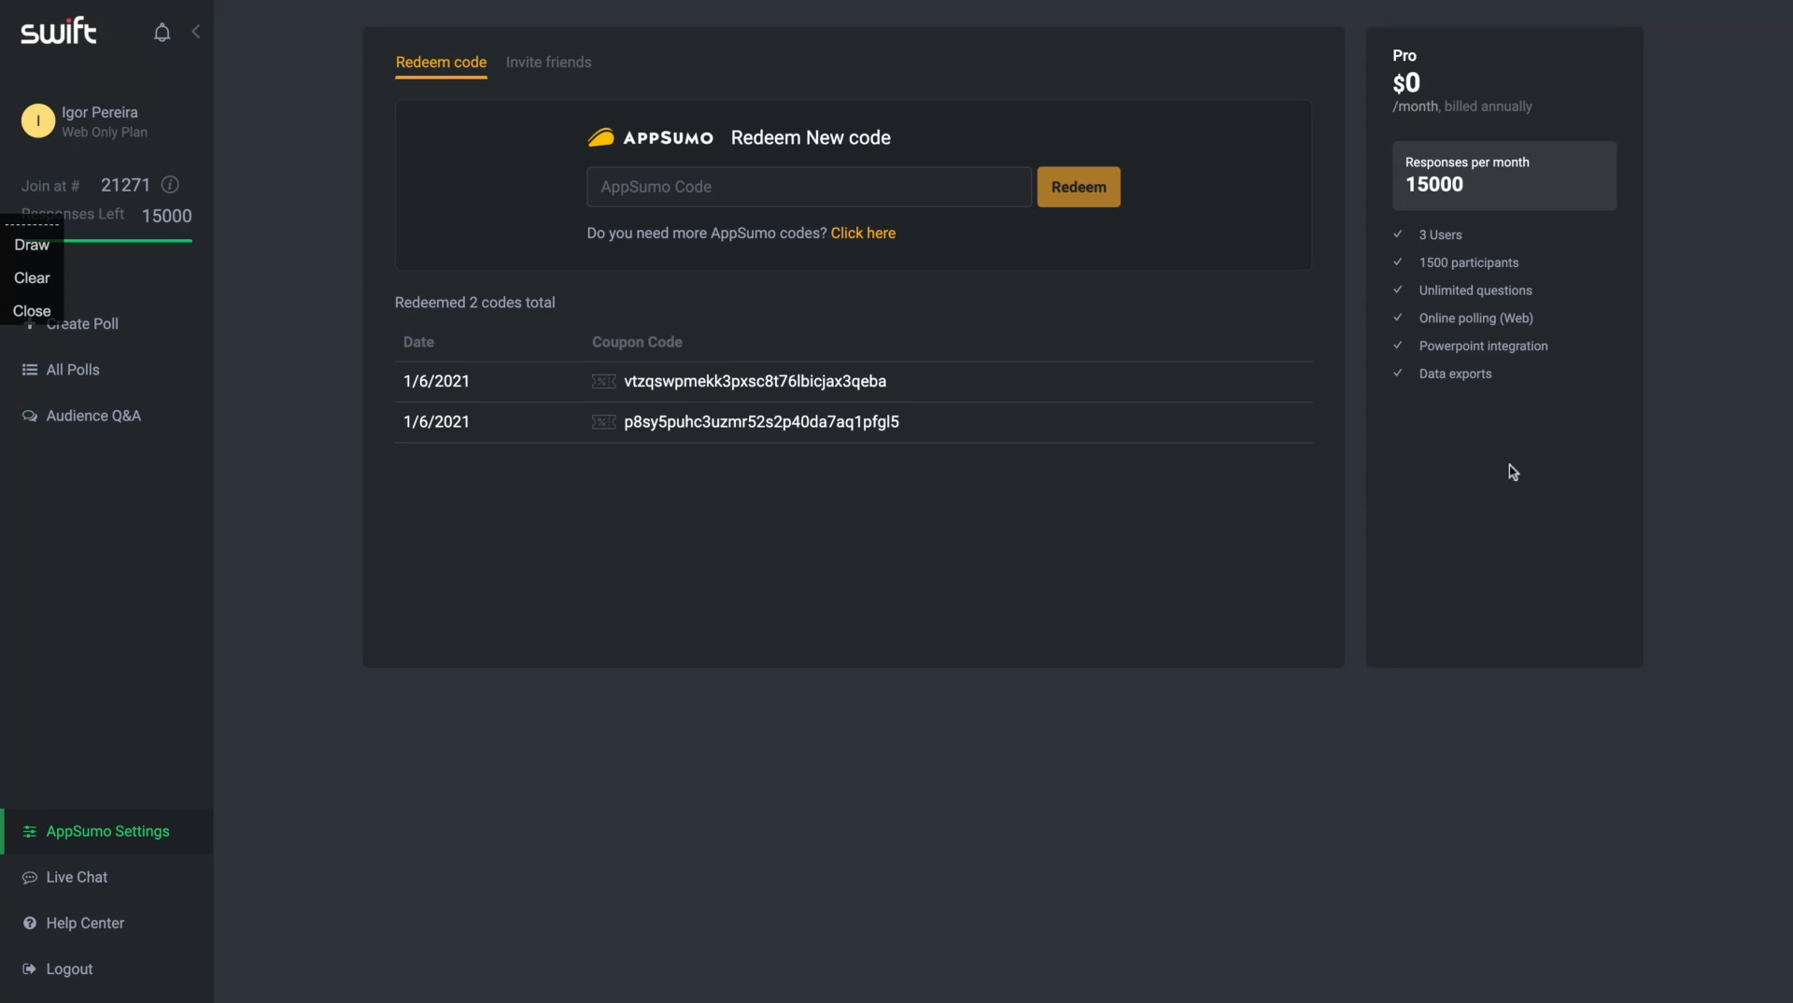
left_click(548, 68)
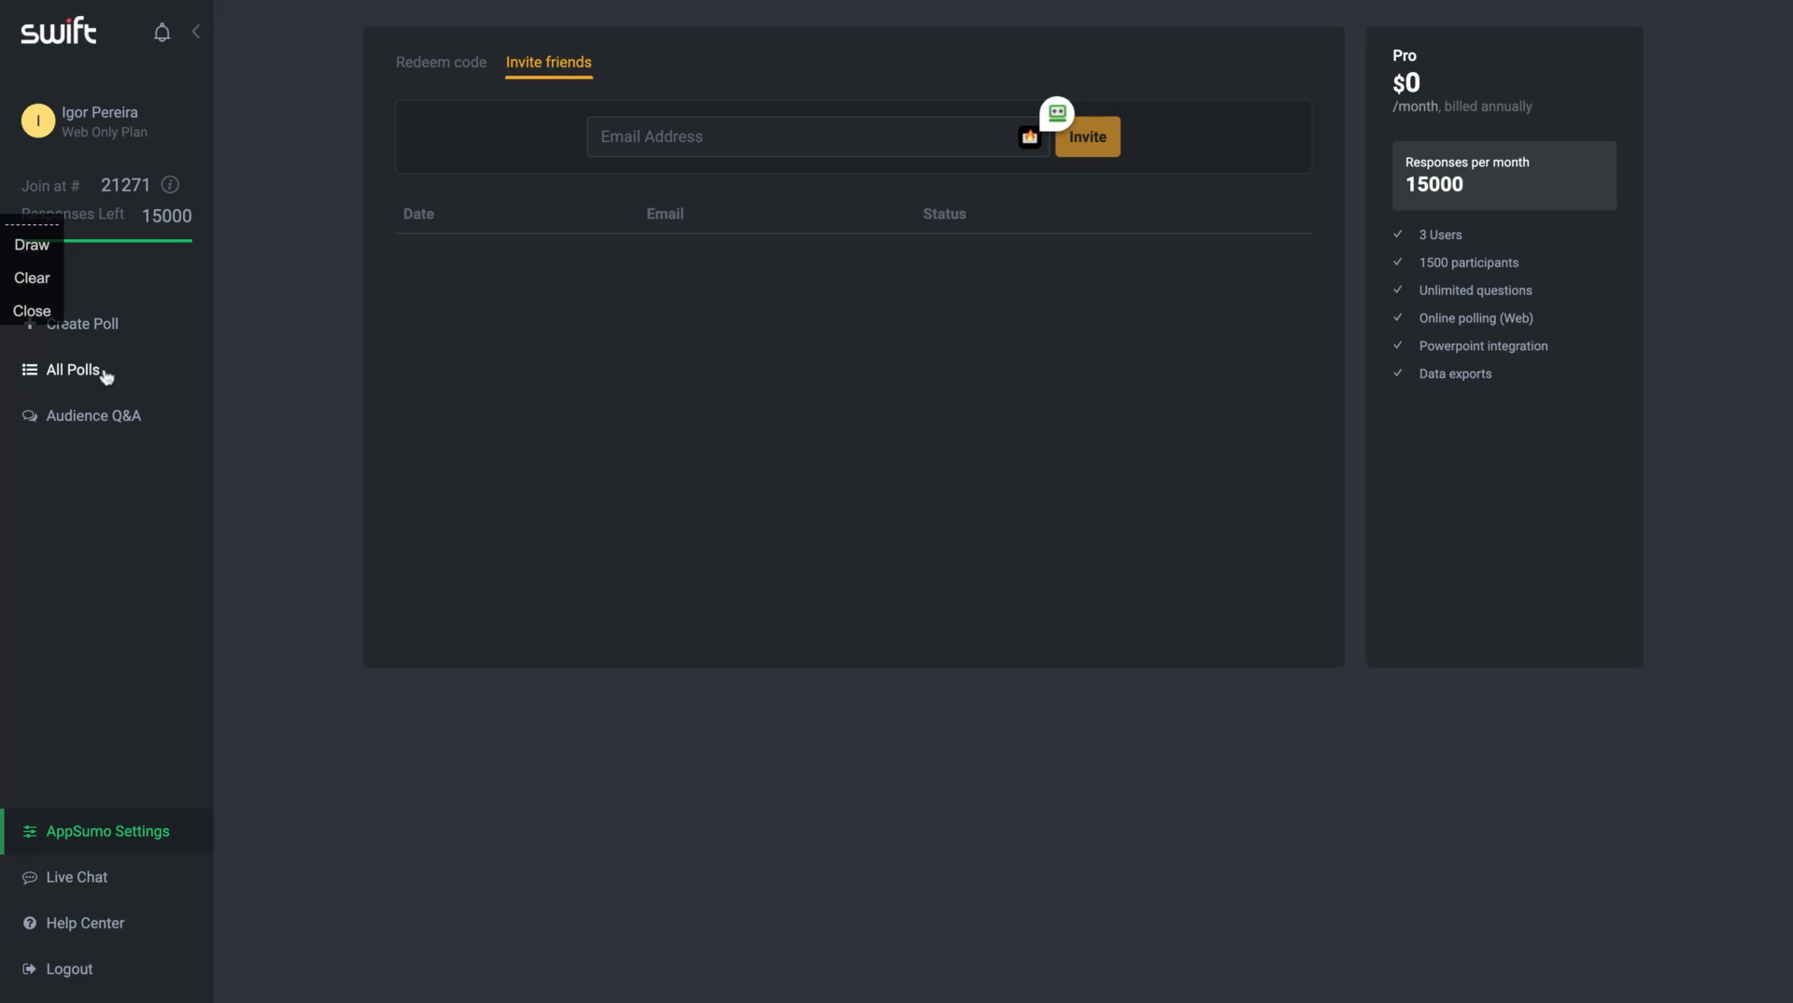
Start a new poll and compare the Open ended and Word cloud interactions with Multiple choice, keeping Multiple choice selected.
left_click(93, 327)
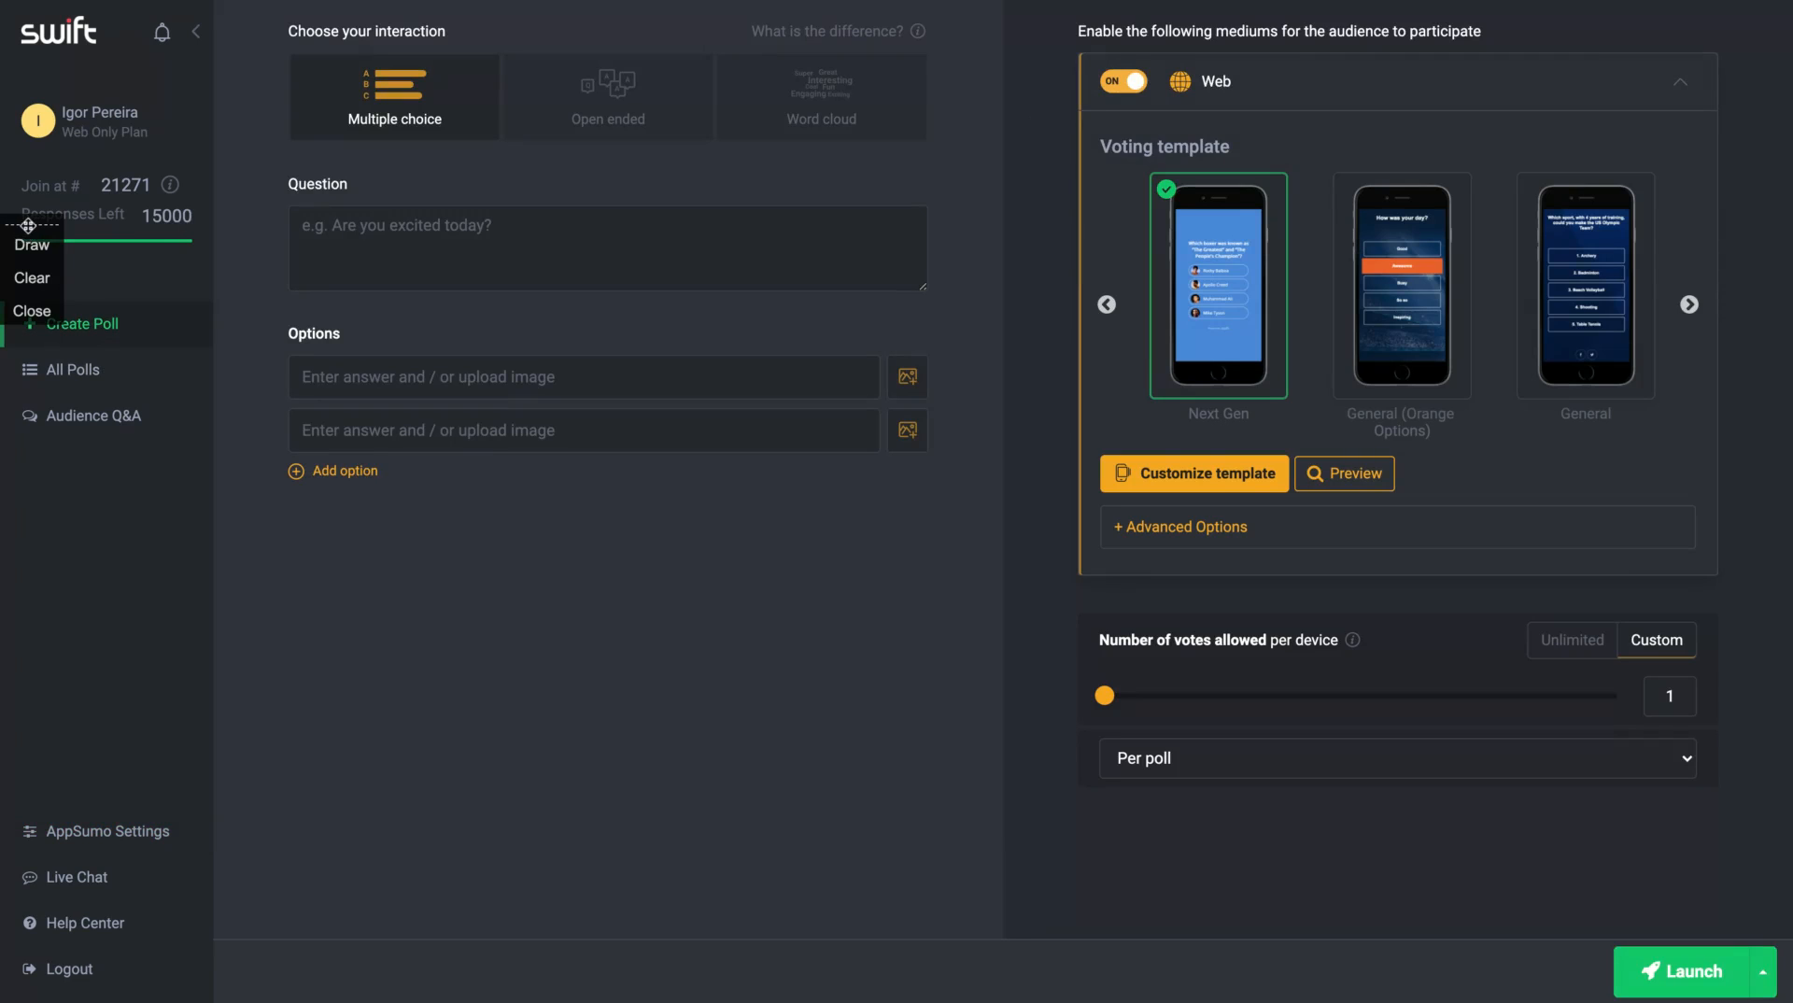
mouse_move(28, 225)
left_mouse_down()
mouse_move(28, 121)
mouse_move(28, 543)
left_mouse_up()
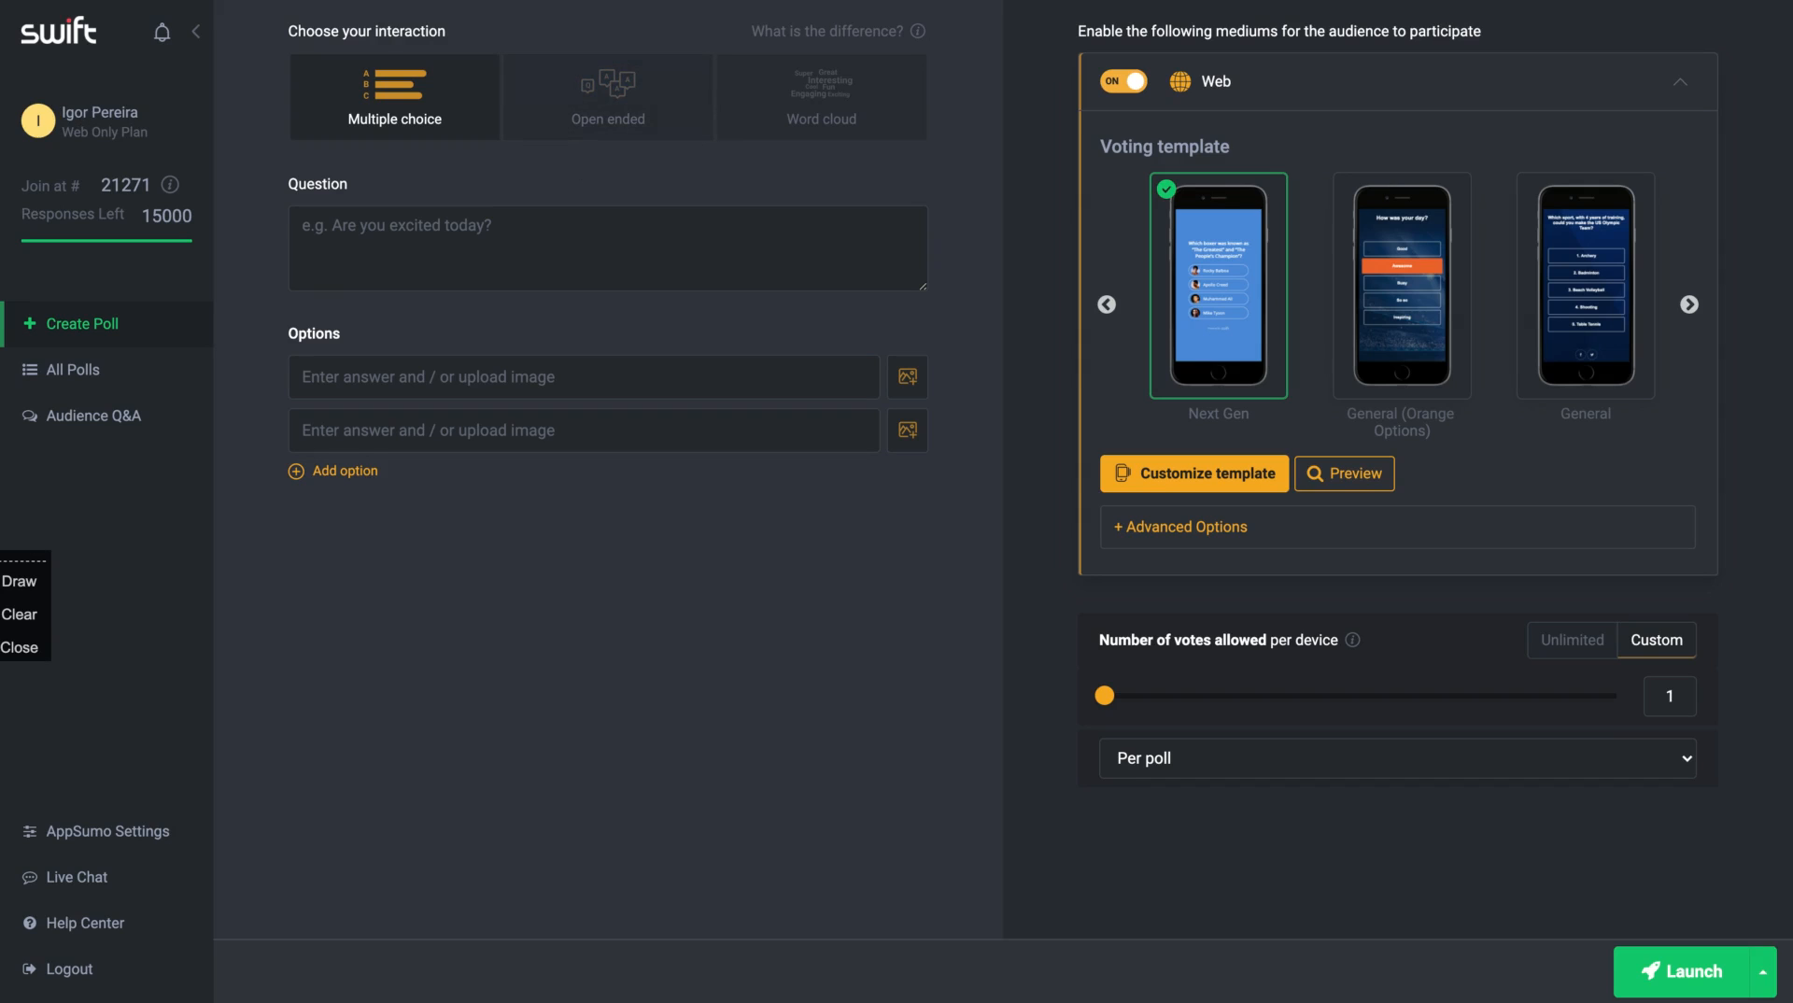
left_click(617, 124)
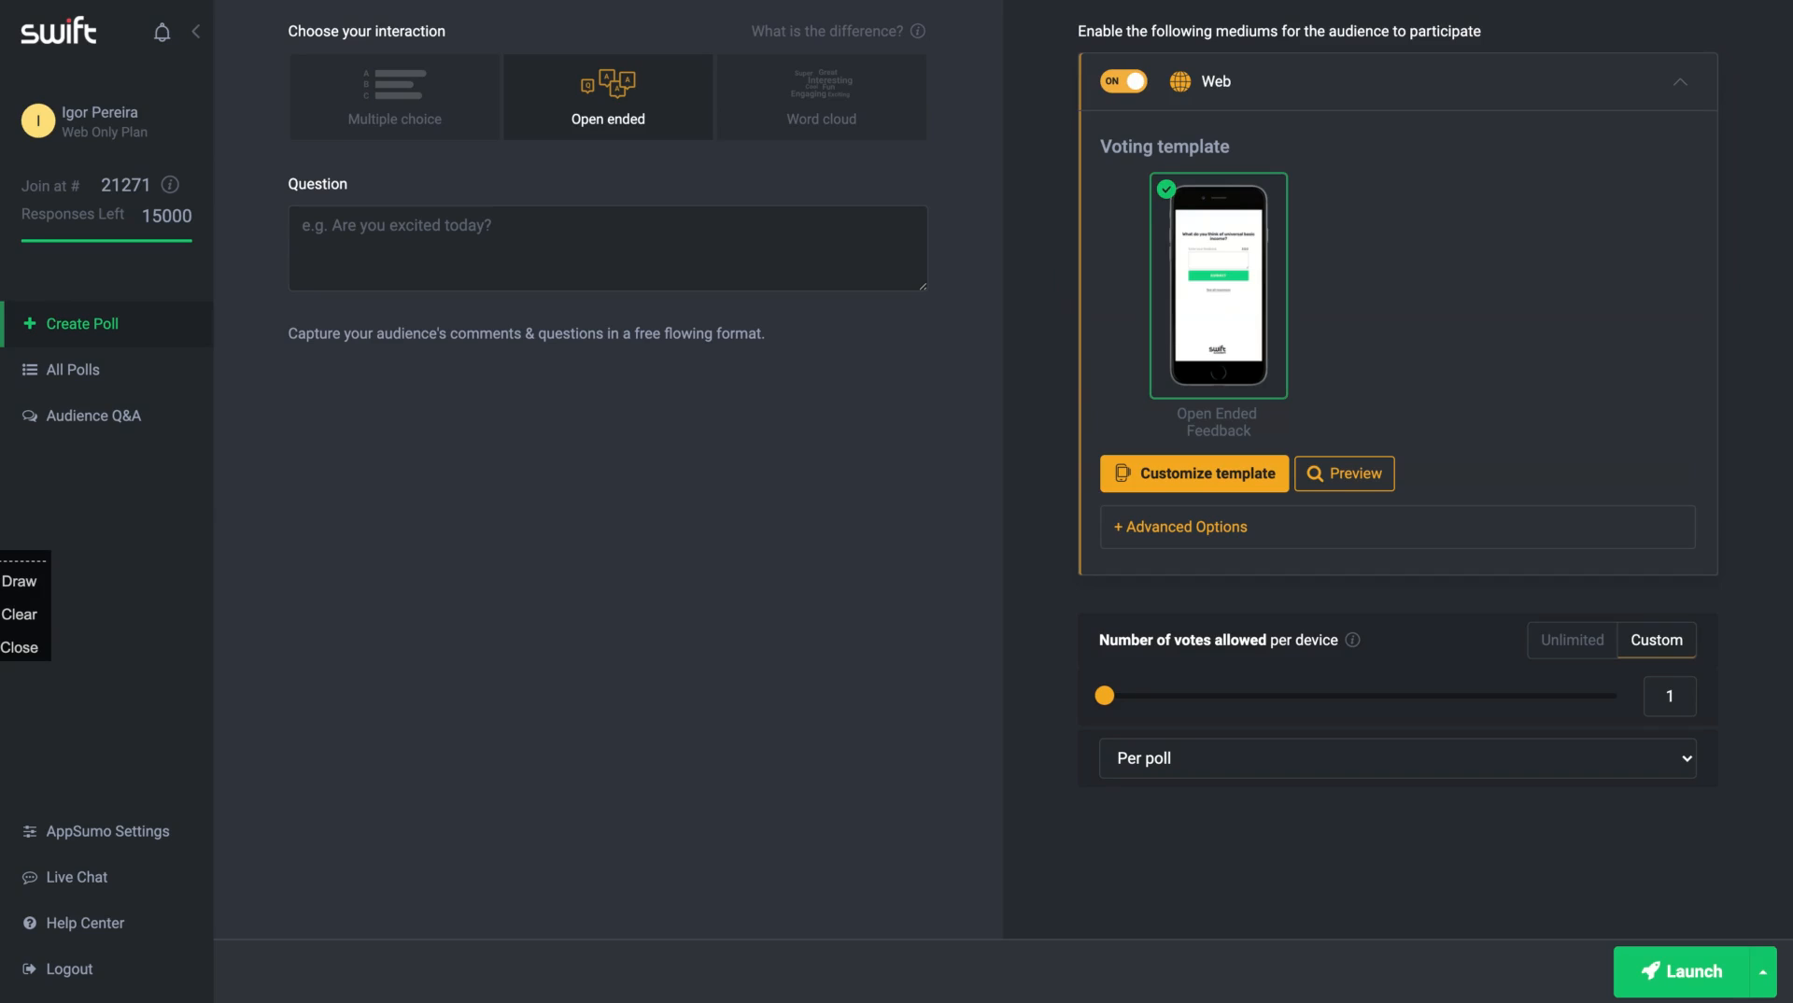
left_click(794, 114)
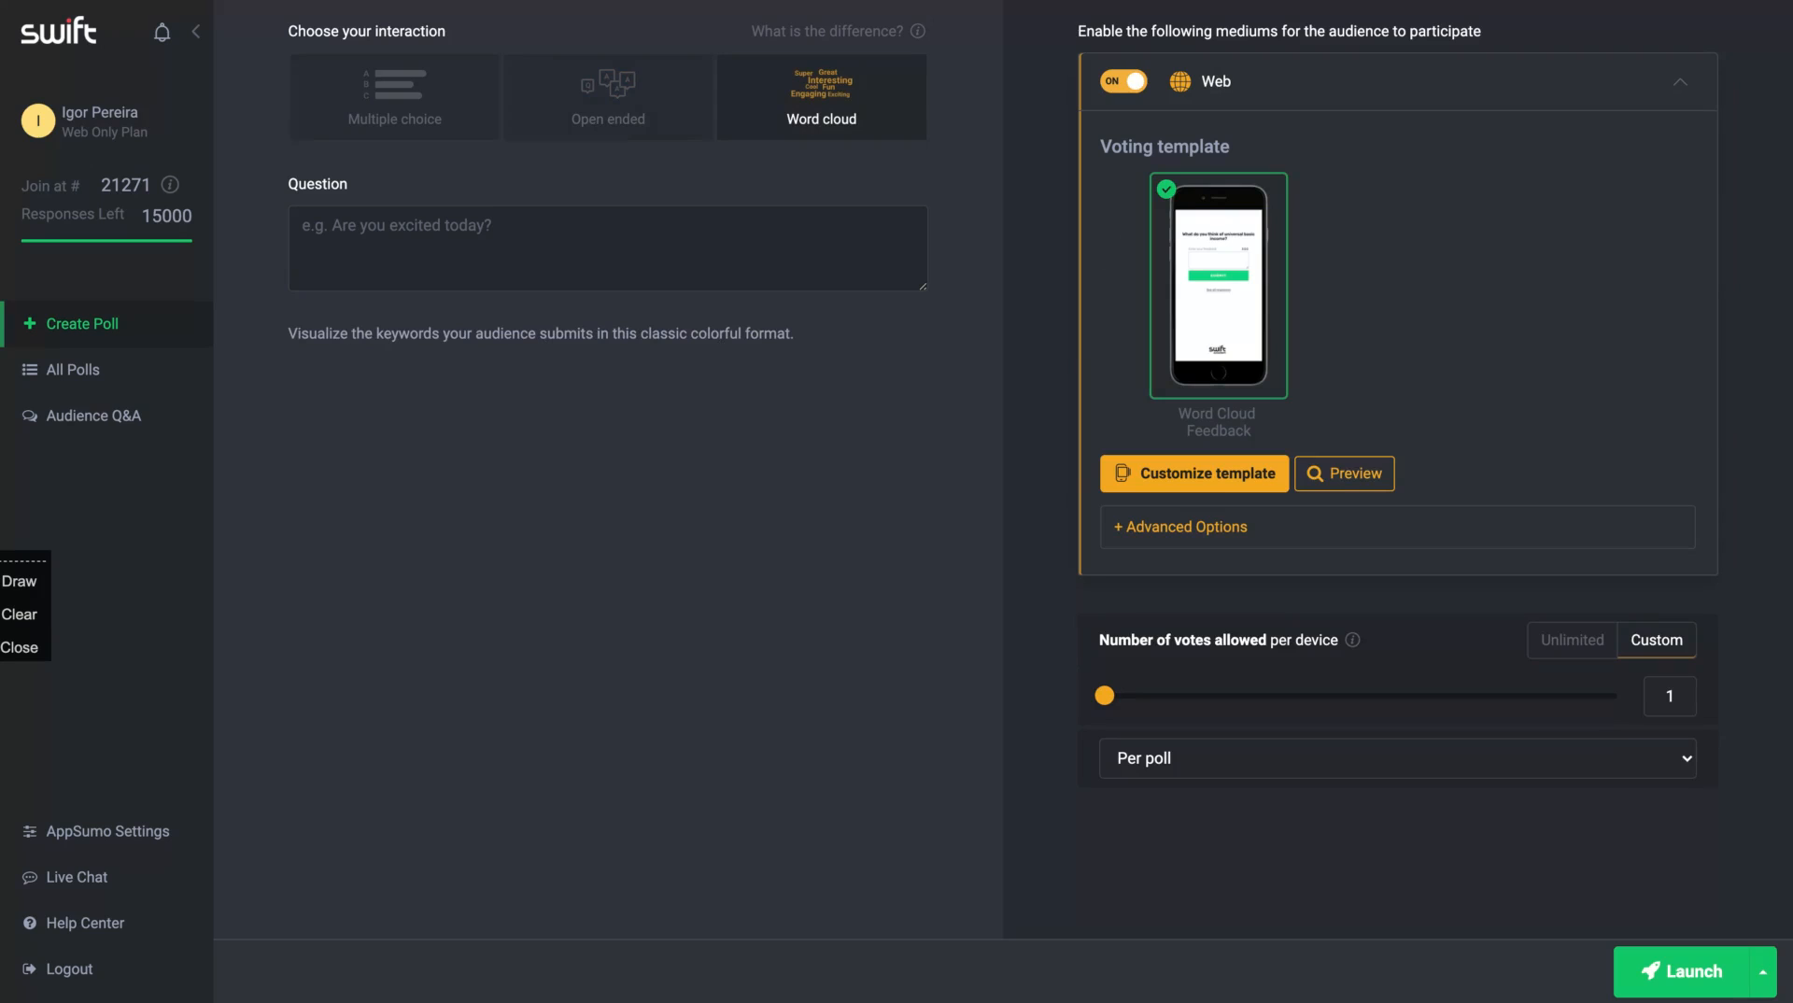
left_click(363, 73)
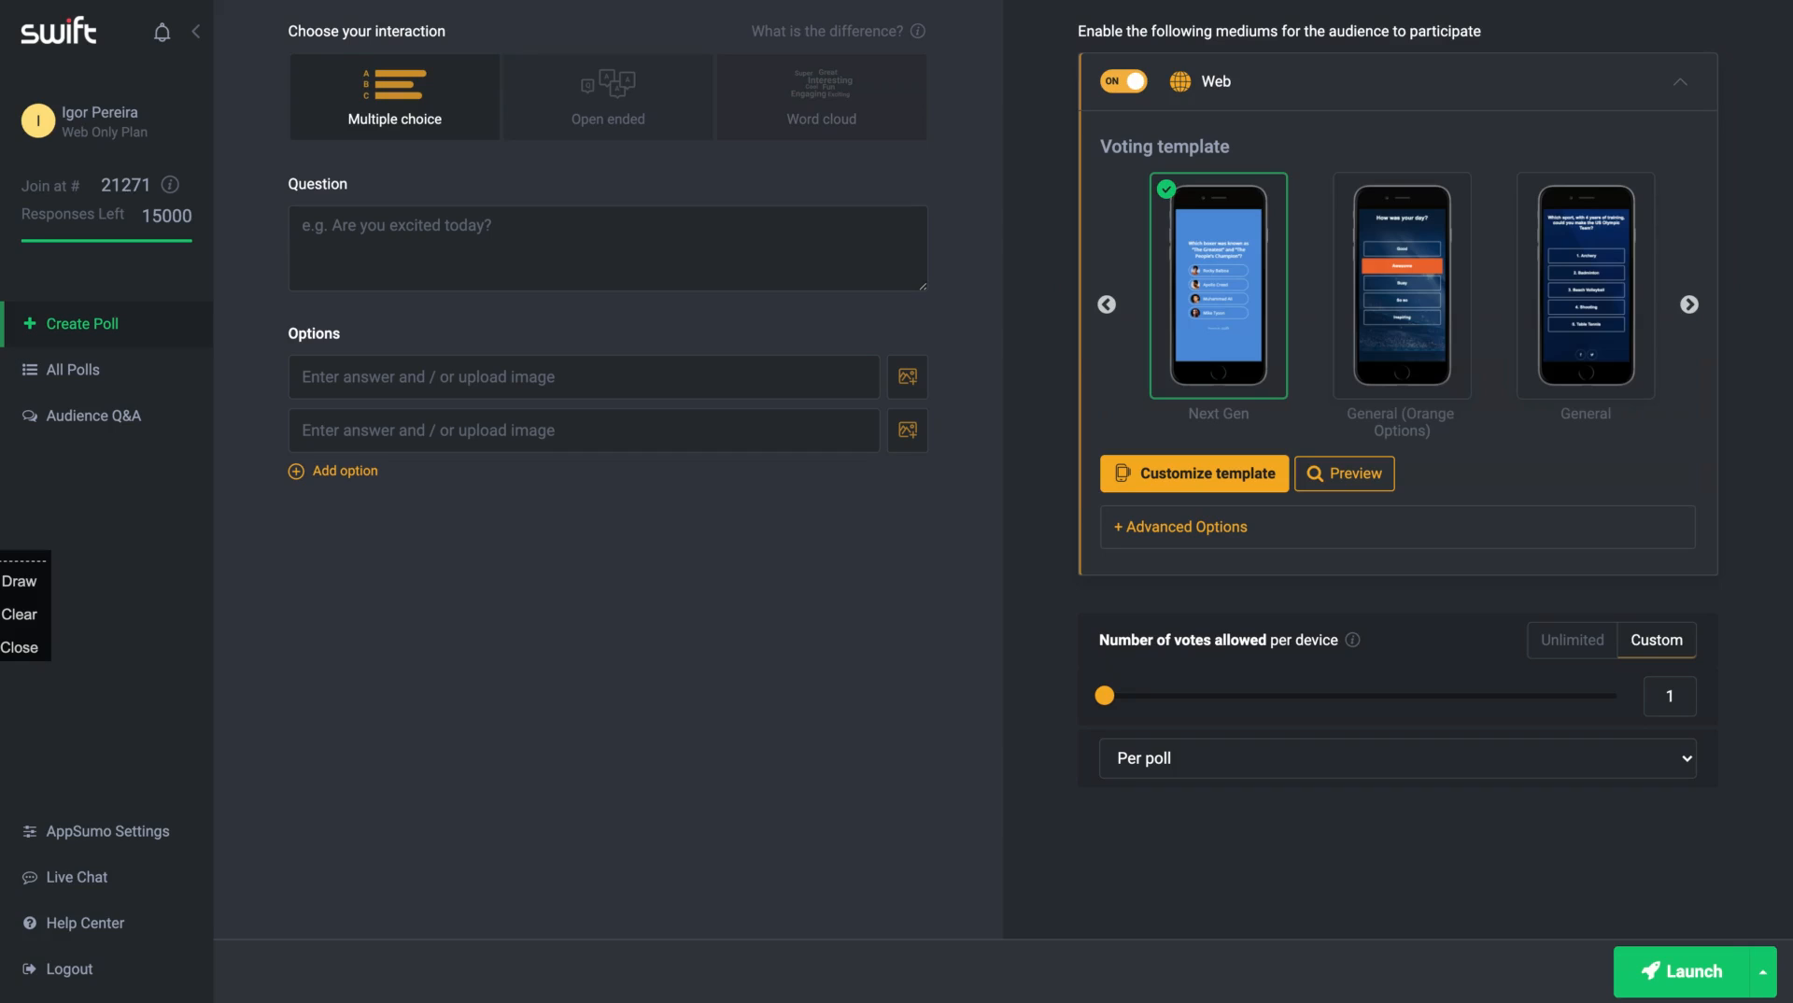
left_click(901, 31)
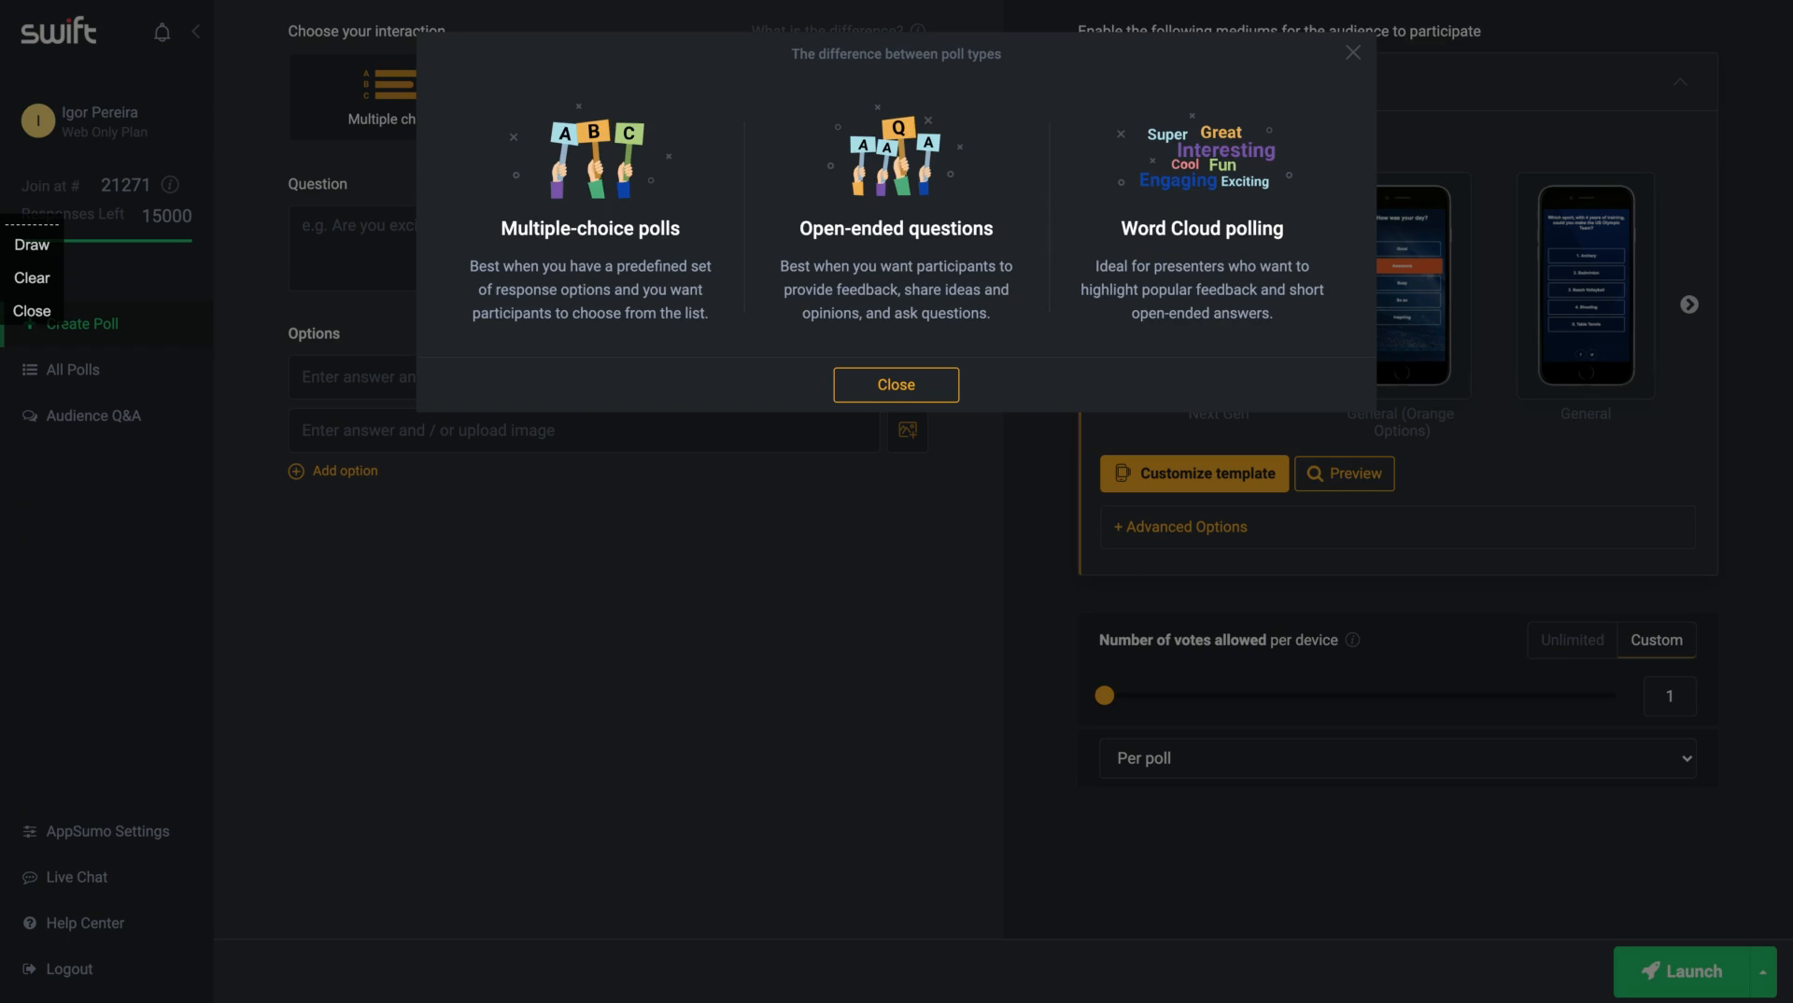
left_click(881, 379)
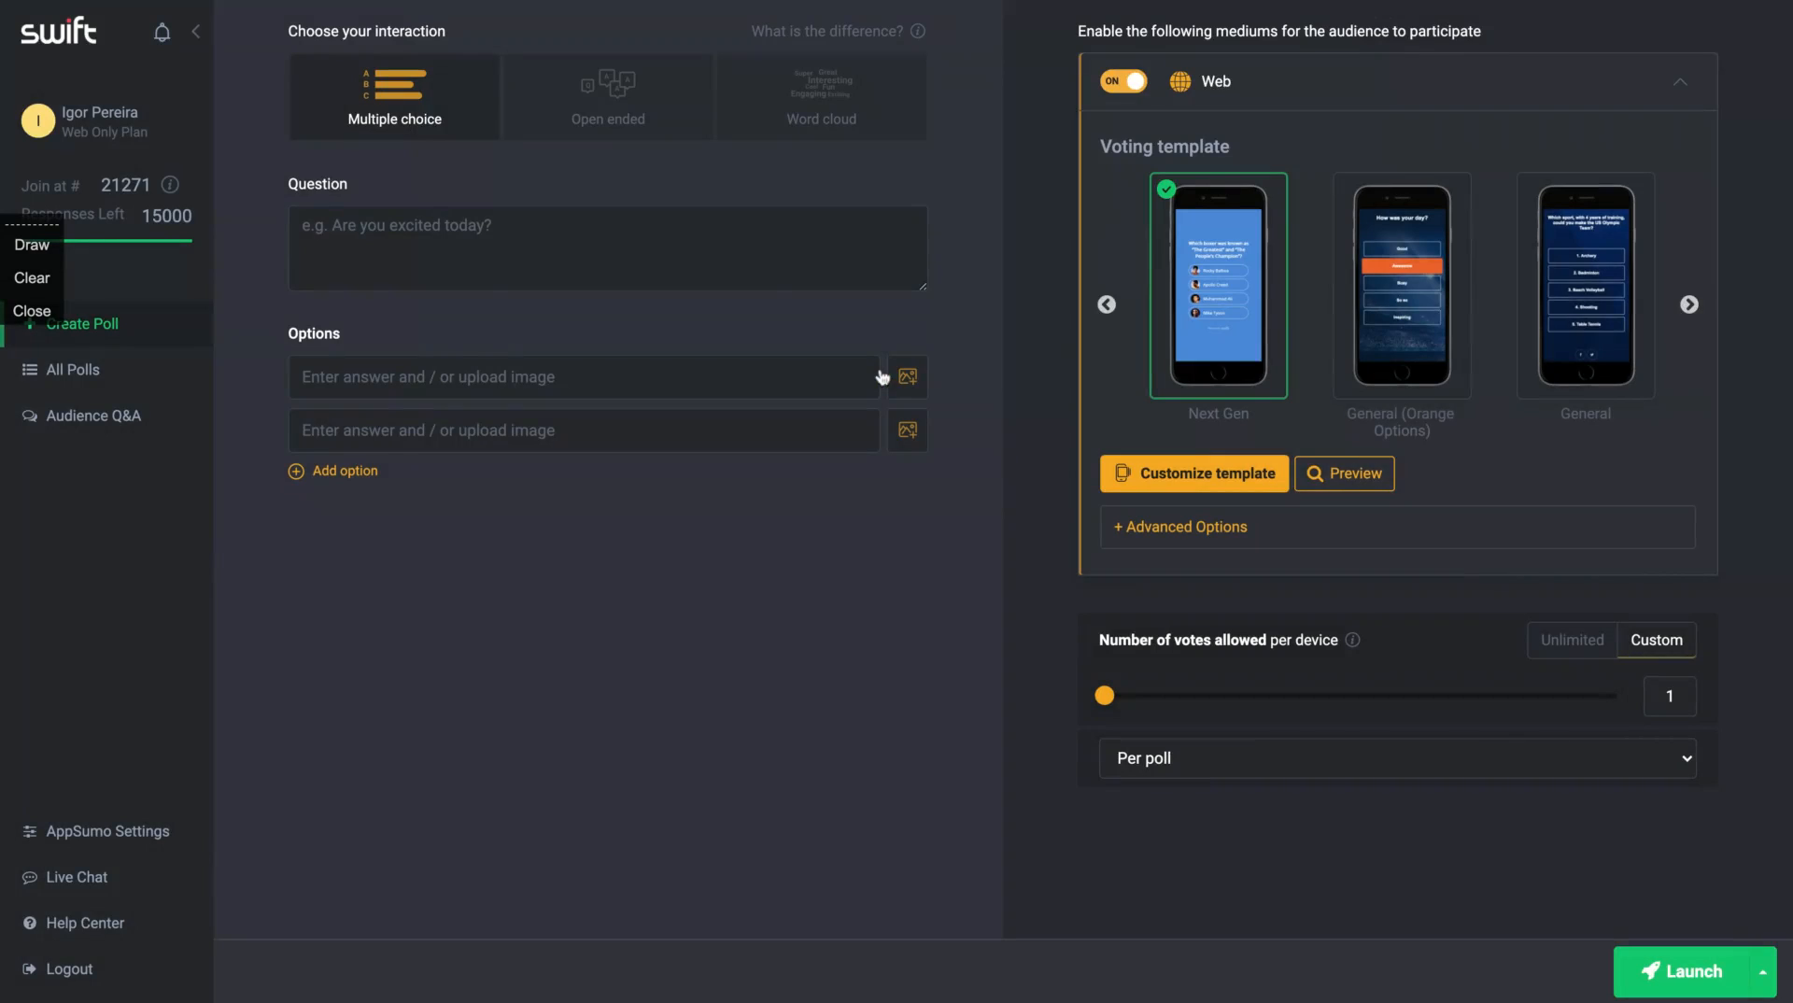
left_click(488, 221)
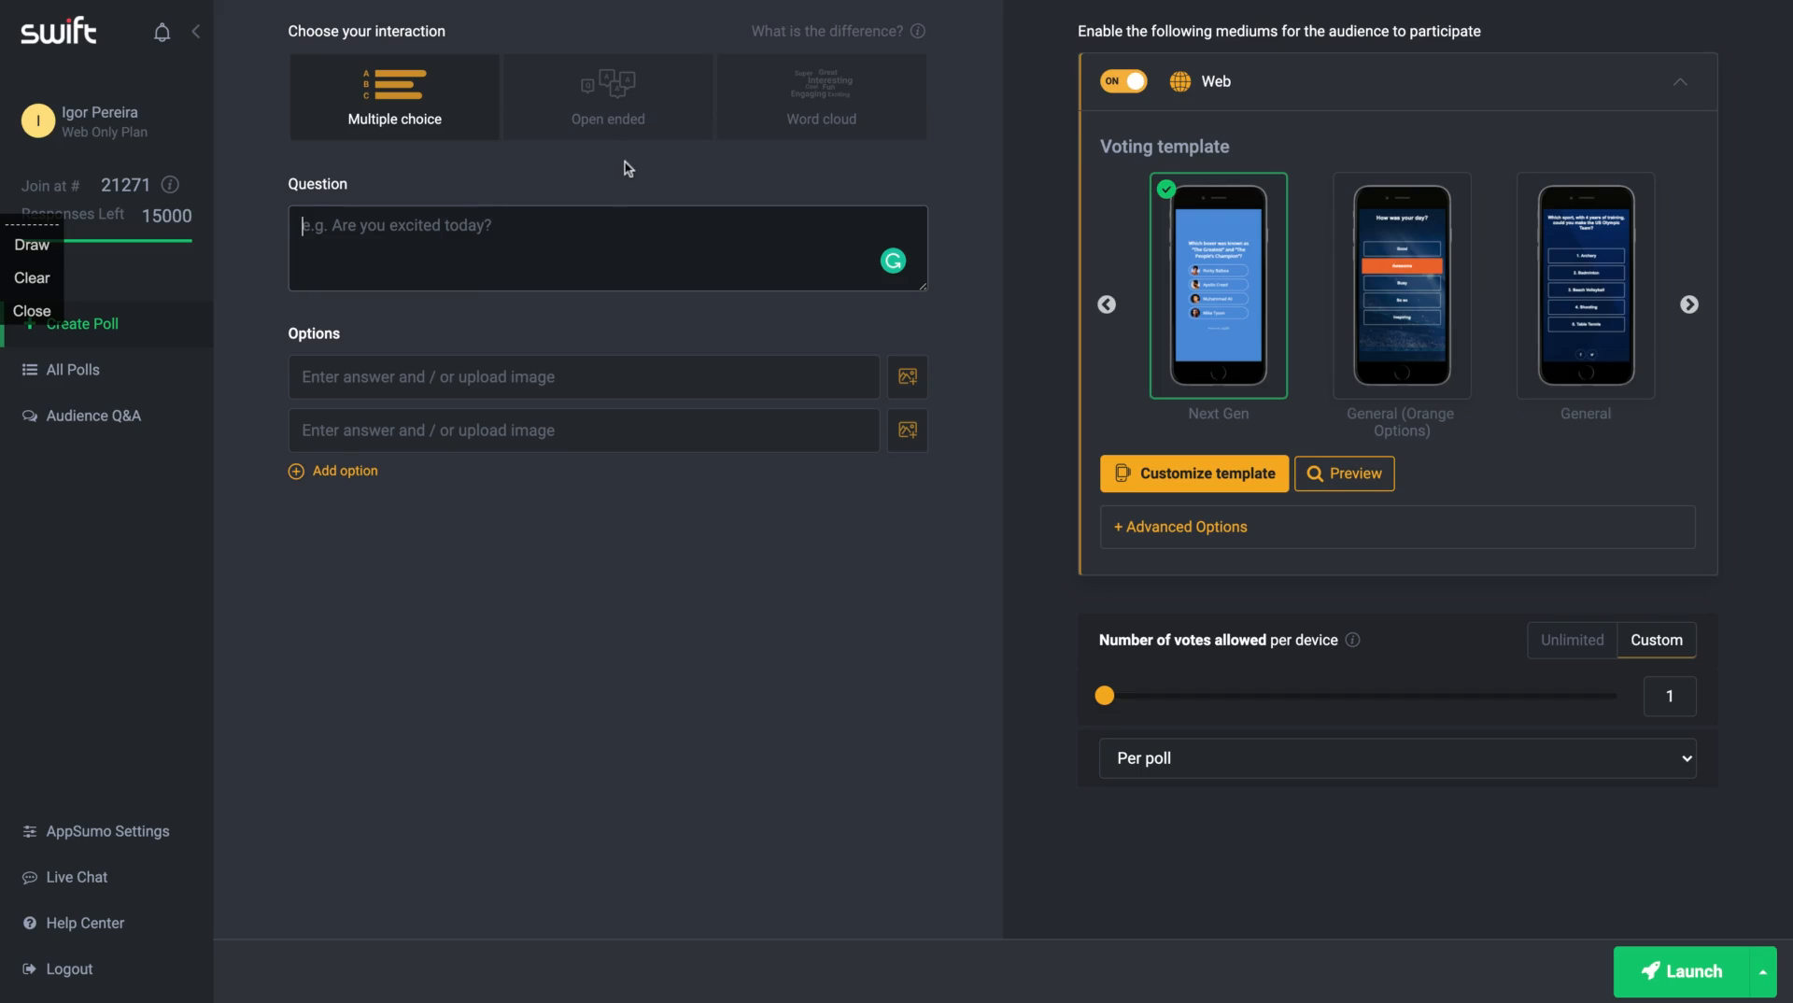
type("A")
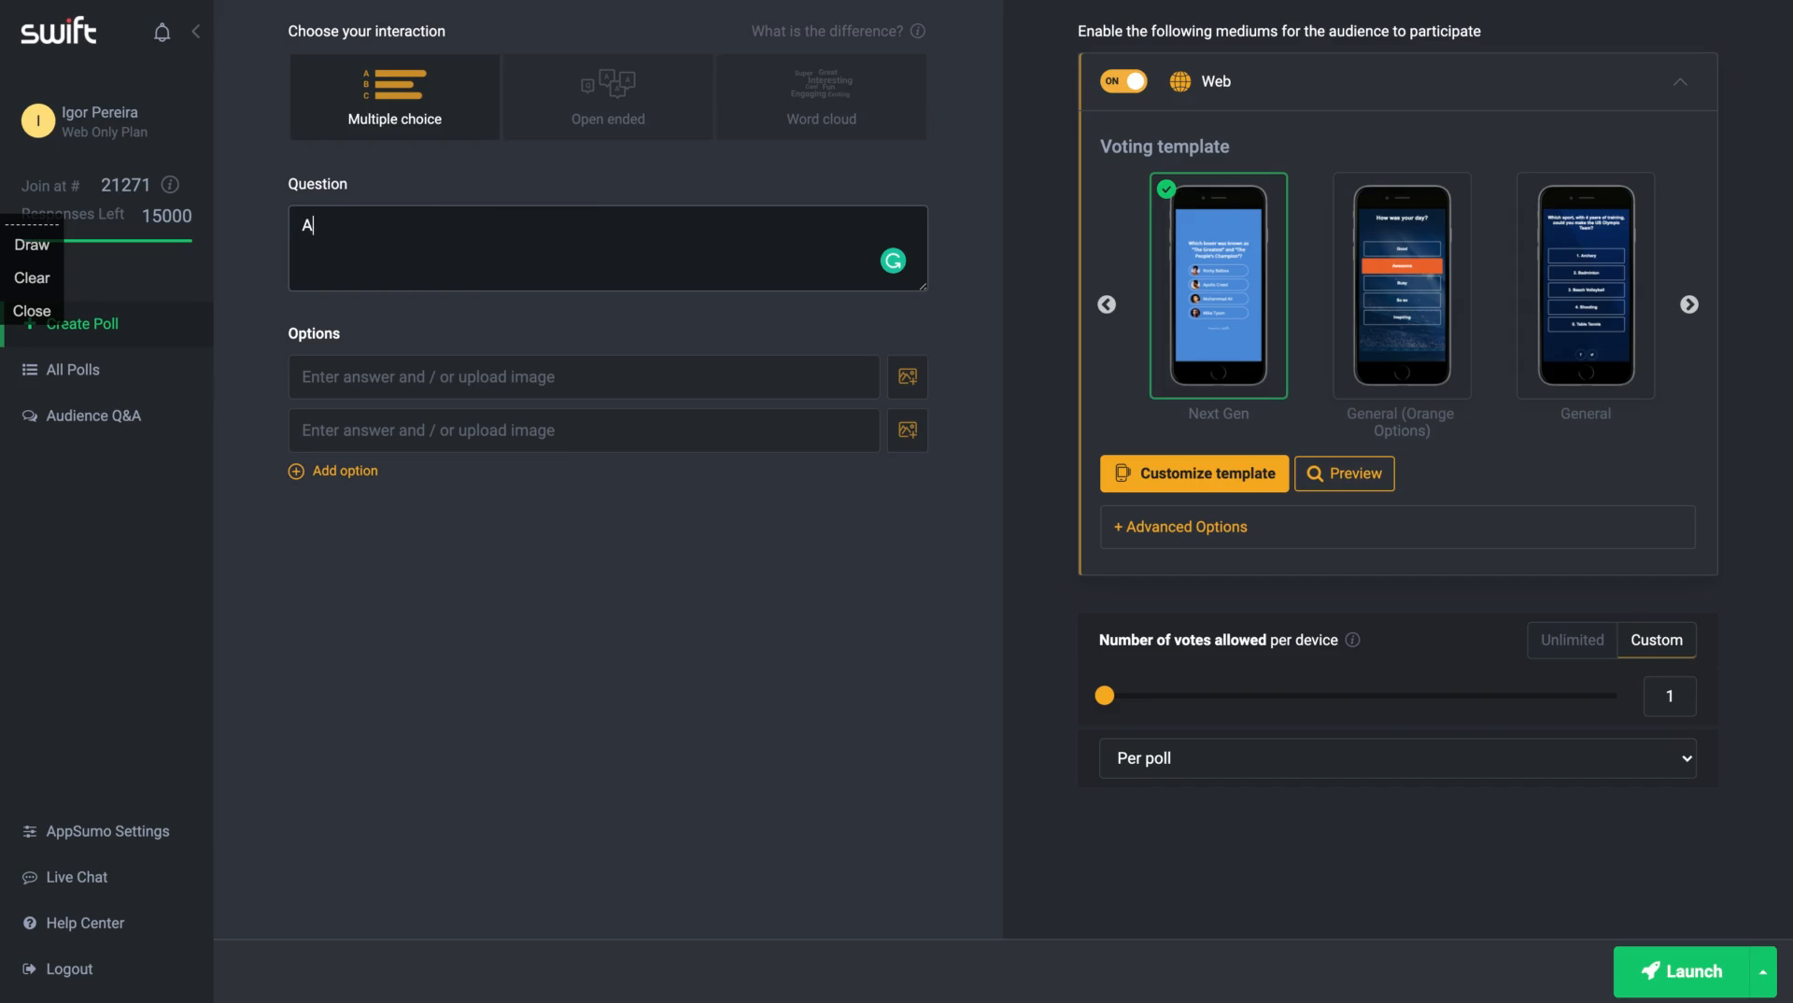
type("re")
key("BackSpace")
key("BackSpace")
key("BackSpace")
type("Did you")
key("BackSpace")
key("BackSpace")
key("BackSpace")
key("BackSpace")
key("BackSpace")
key("BackSpace")
key("BackSpace")
key("BackSpace")
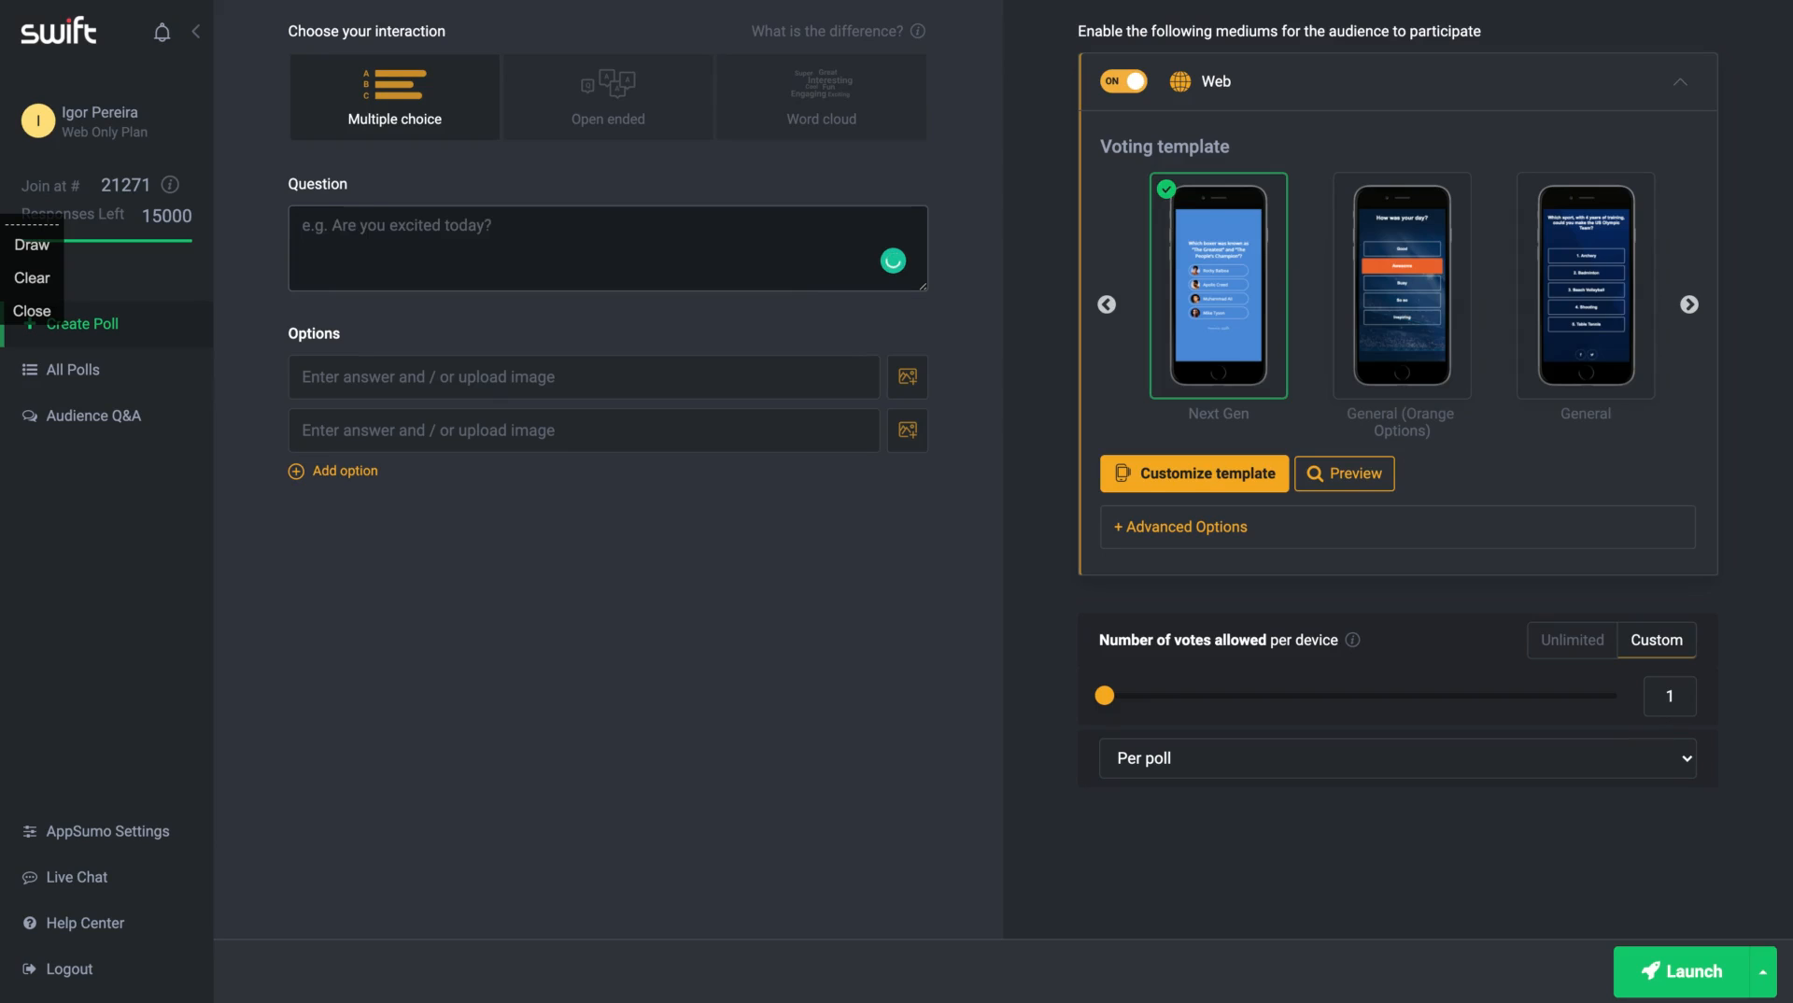
Enter the poll question "Have you understood my last explanation?" with the answer options Yes and No.
type("Have you u")
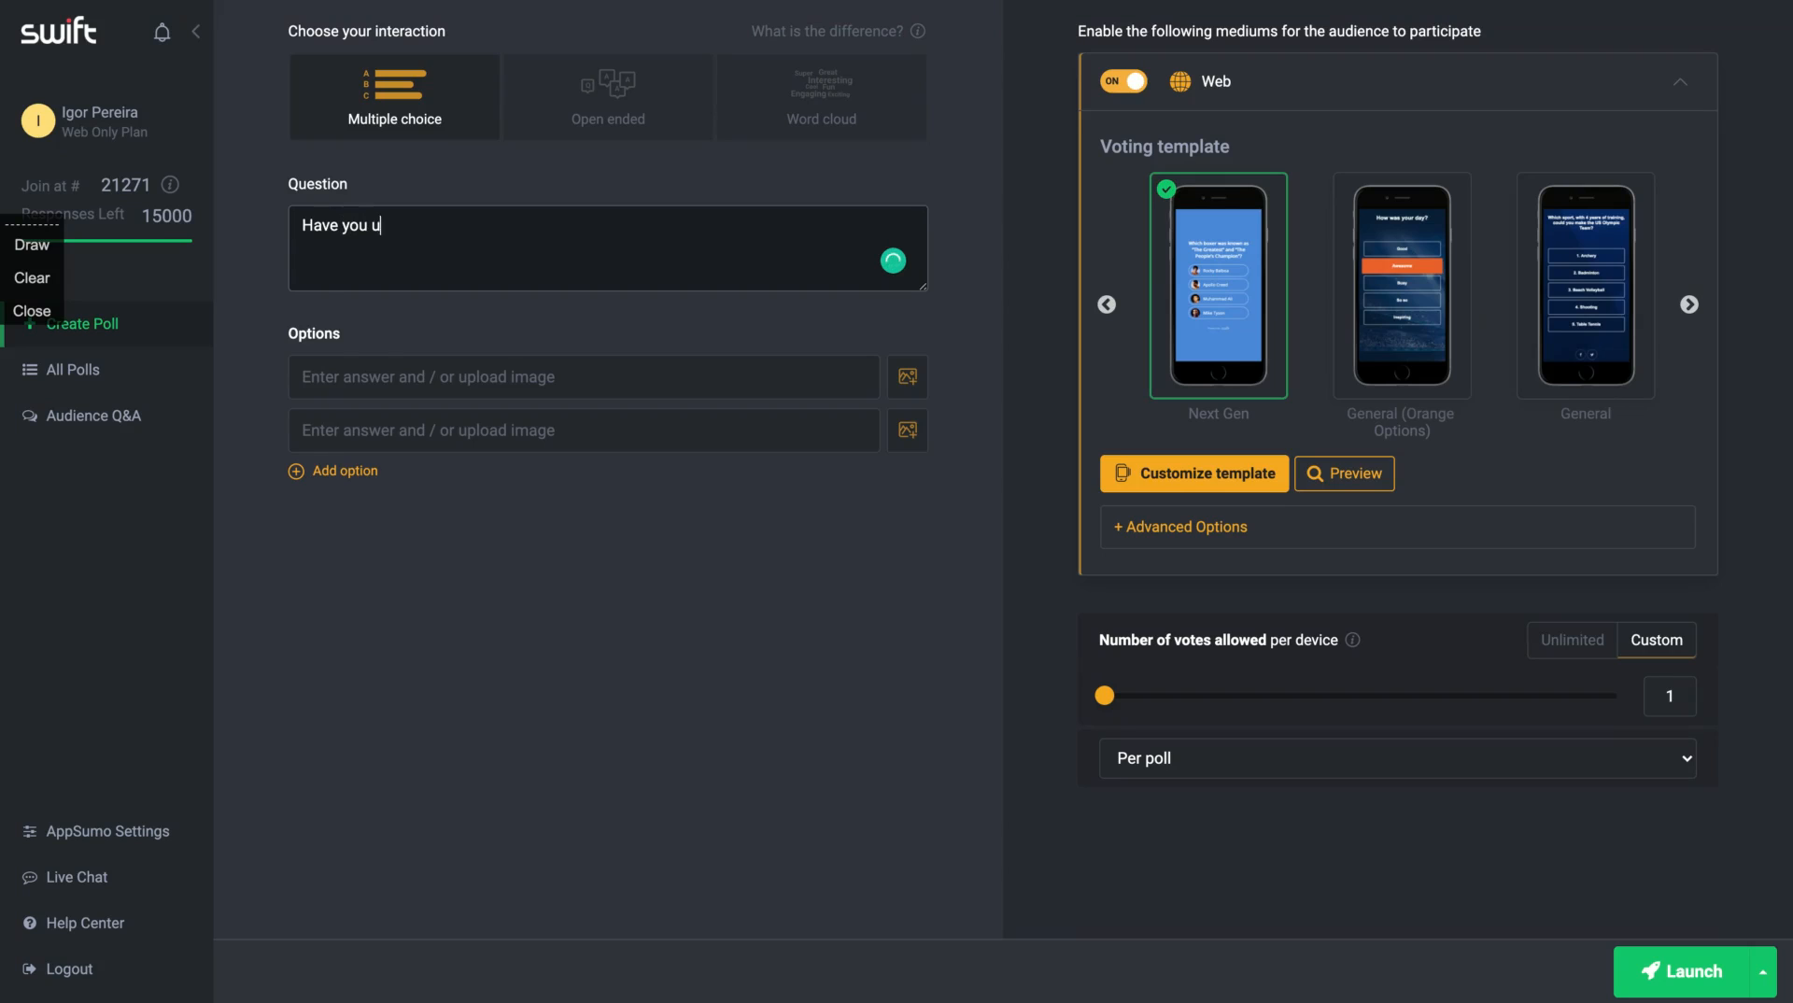
type("nderstood my last explanation?")
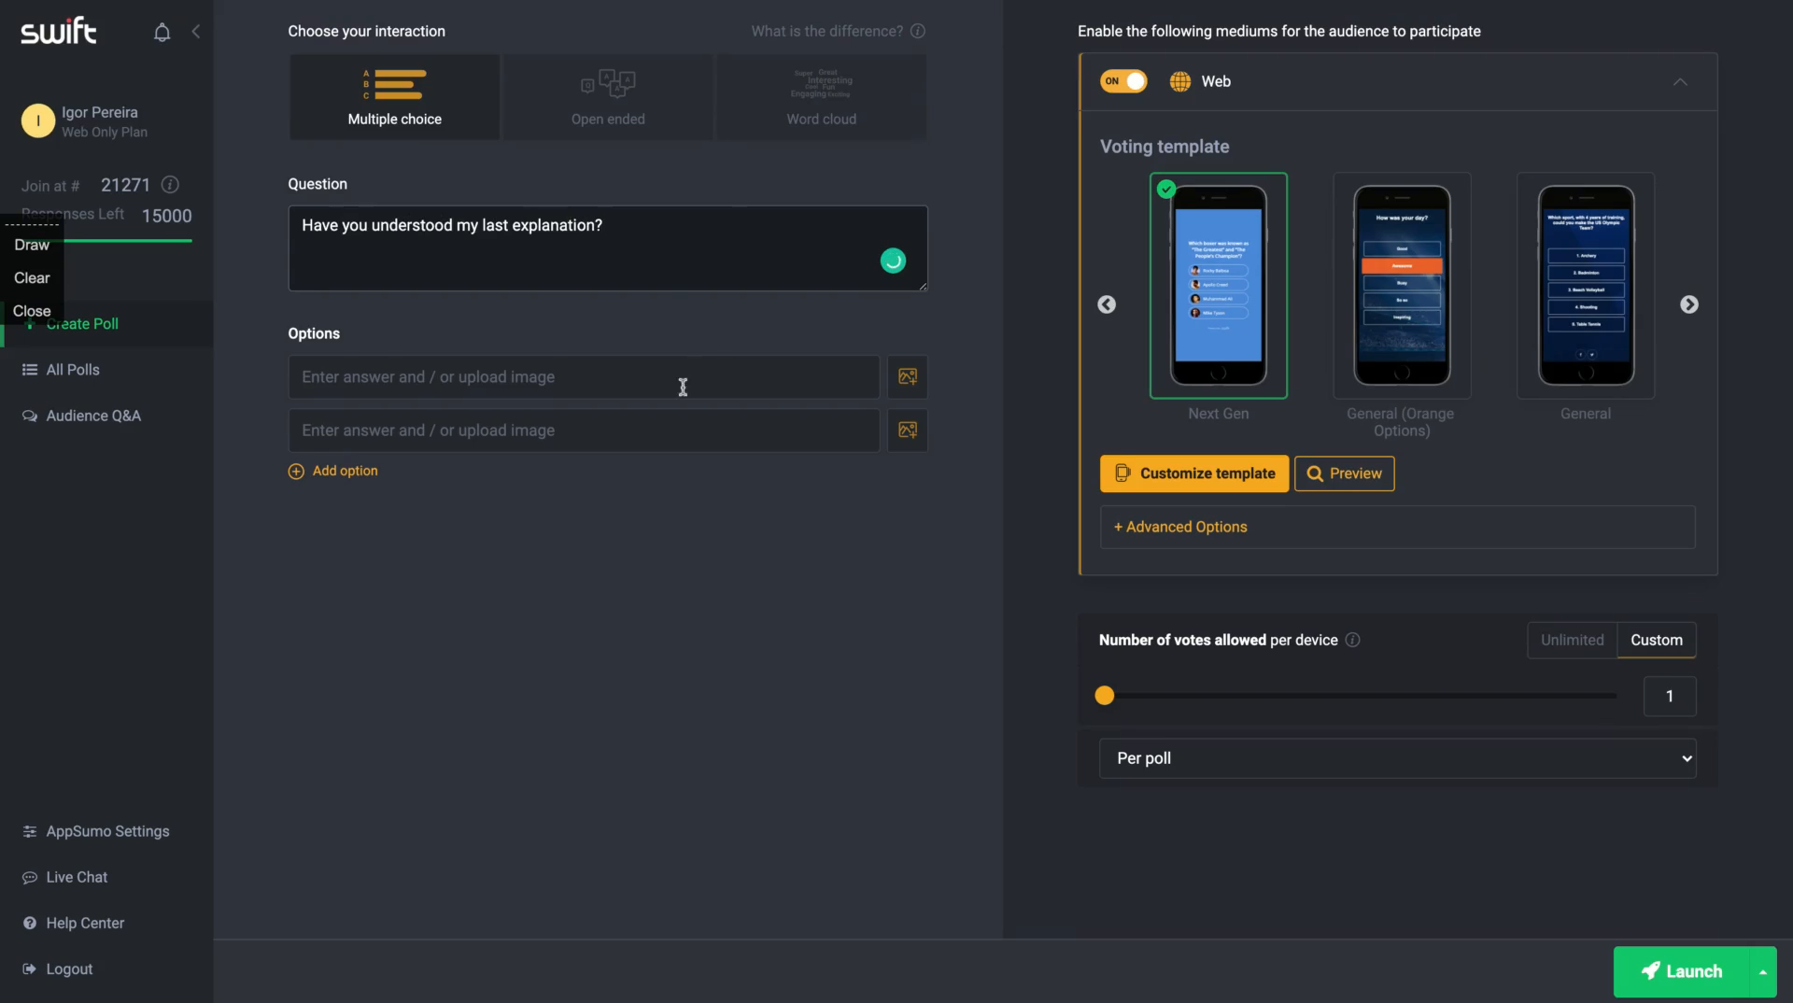
left_click(613, 384)
type("Yes")
left_click(600, 431)
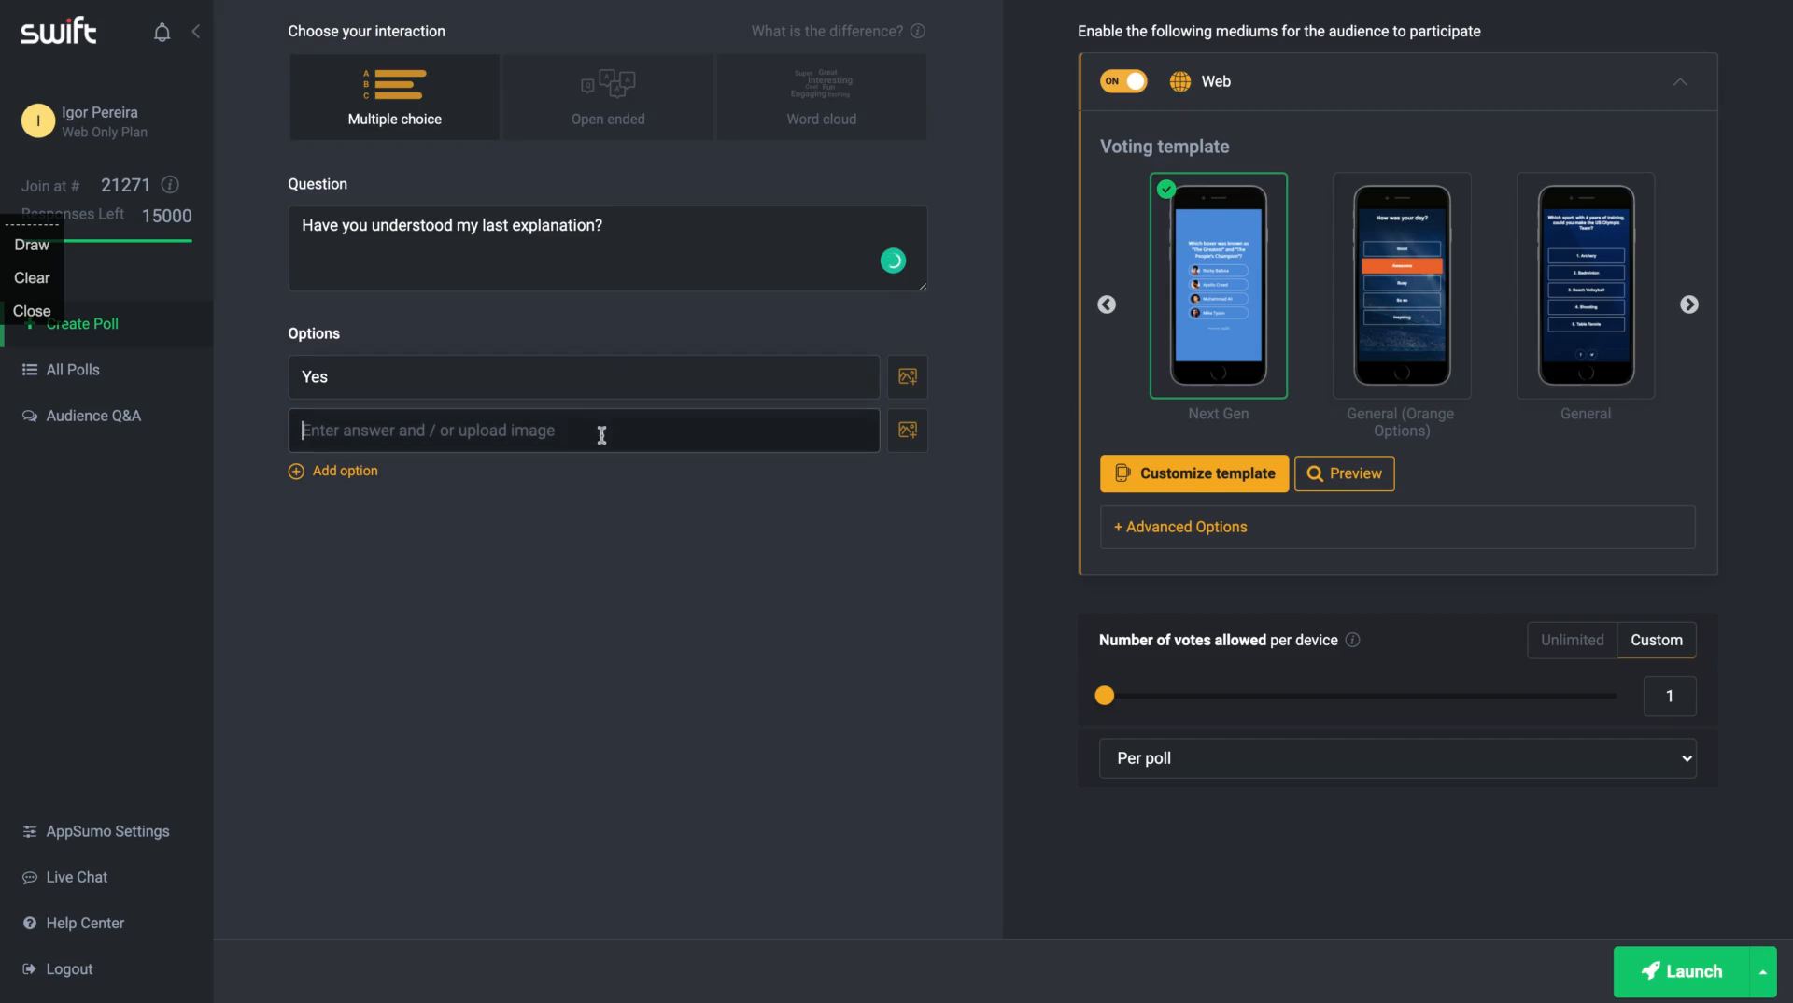
type("No")
left_click(796, 733)
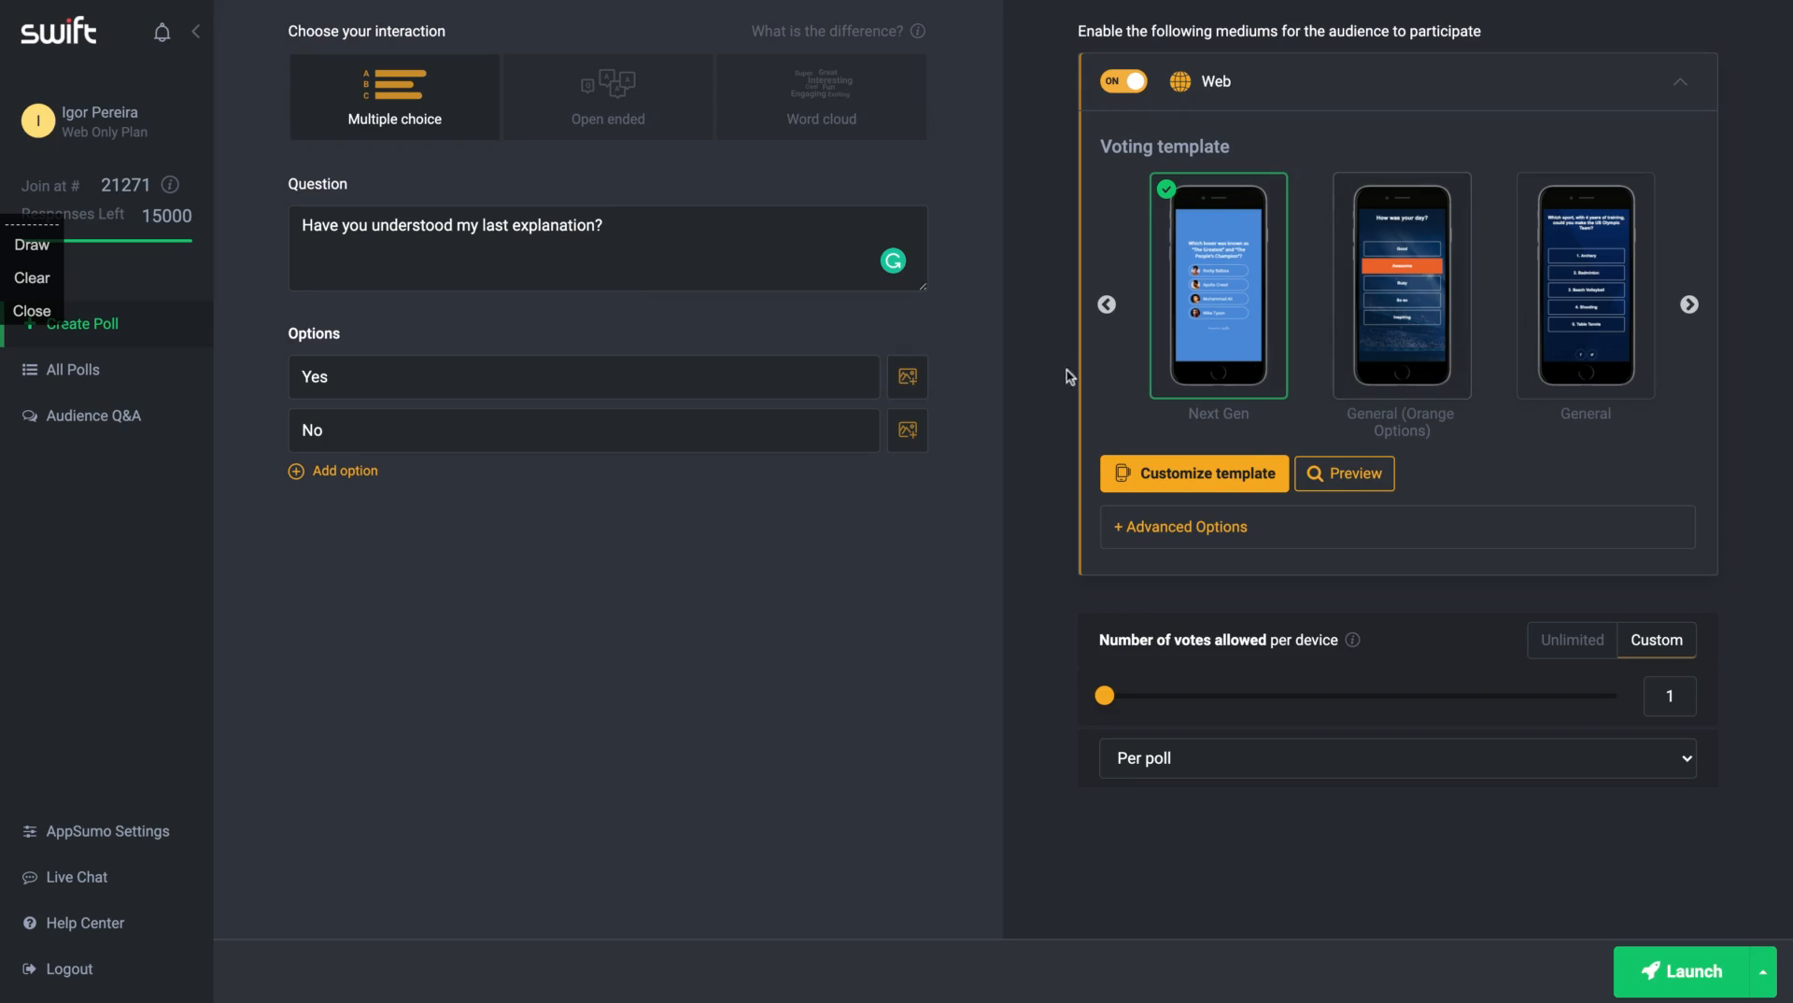
Expand the web voting advanced options and look over the results, poll linking and inactive poll settings.
left_click(1231, 528)
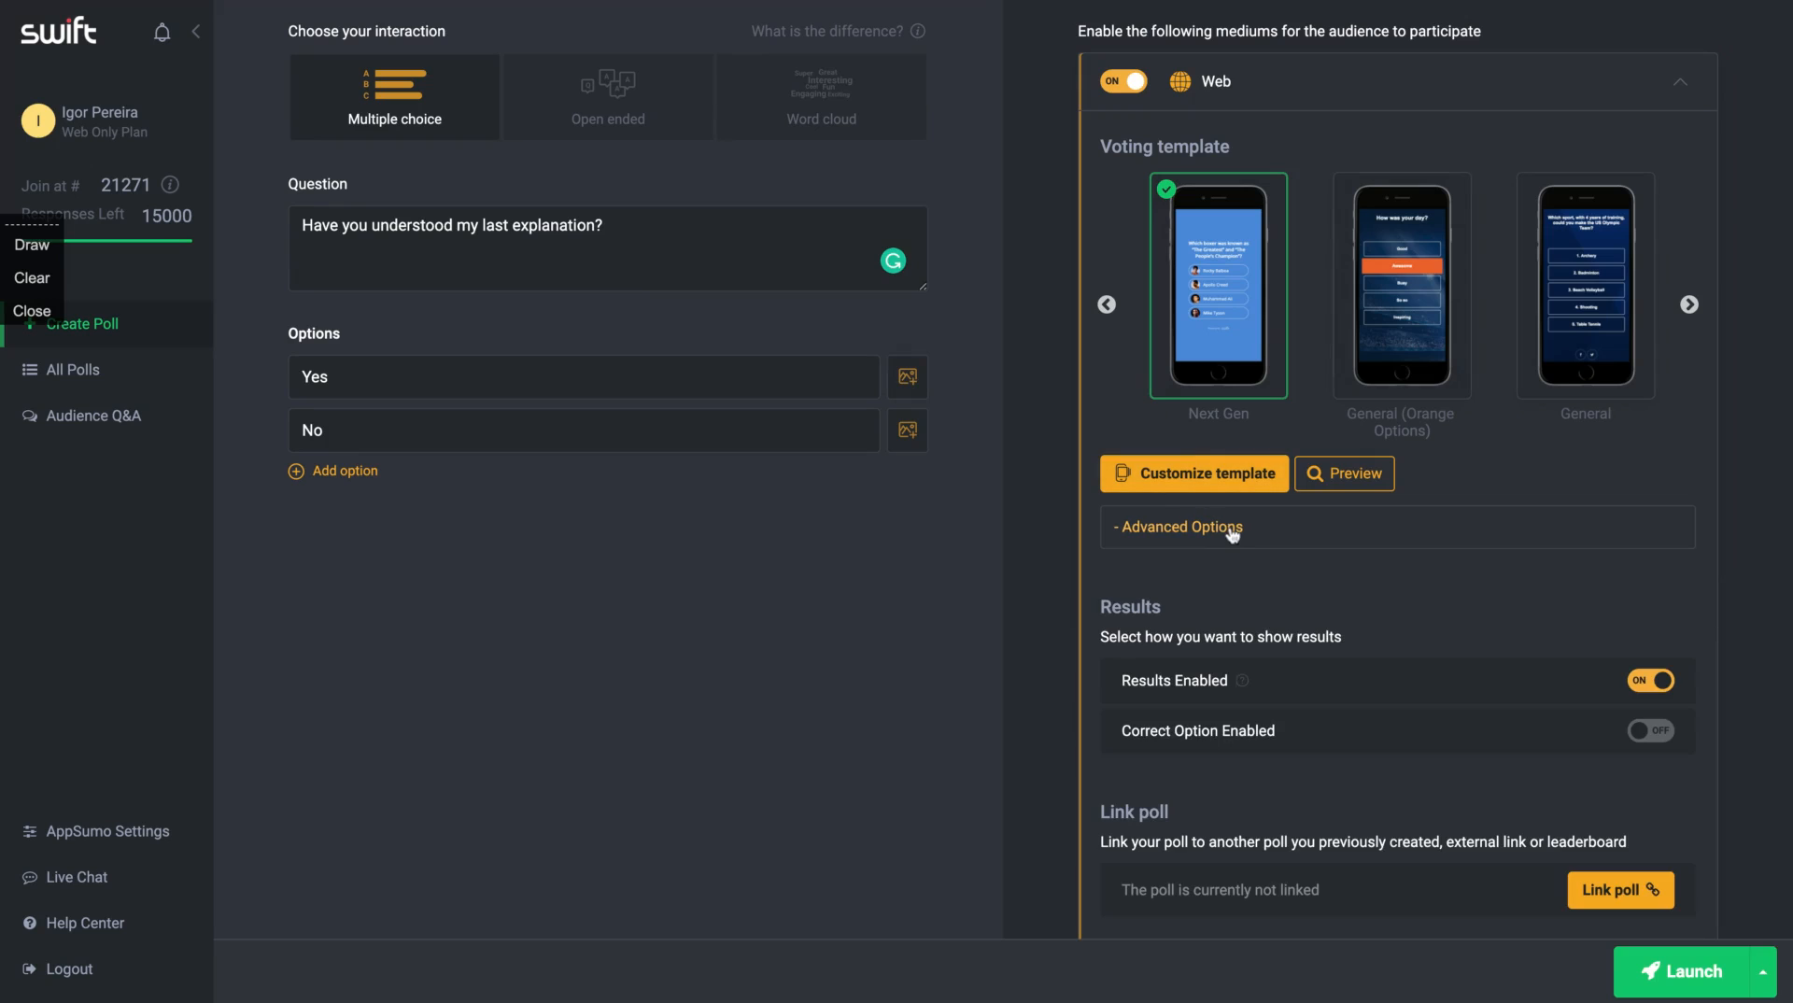
scroll(1231, 528, "down", 3)
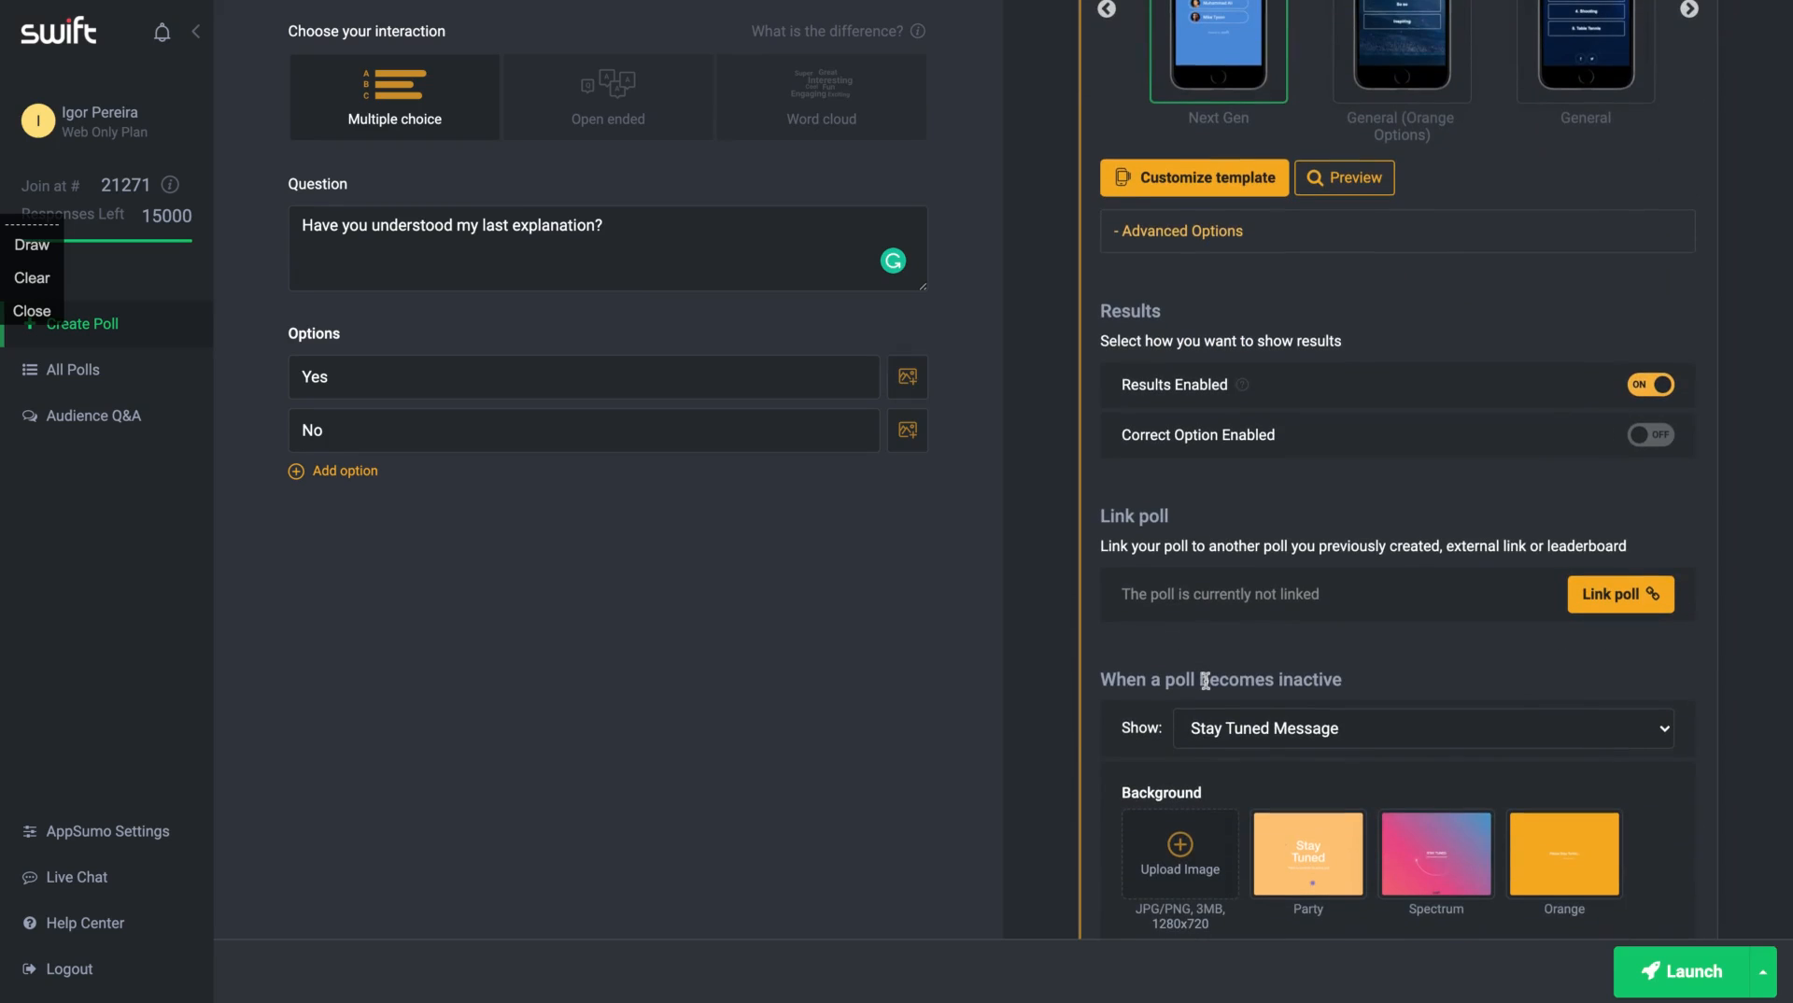
scroll(1205, 680, "up", 2)
Open the voting template customization and try the General (Orange Options), General, General With Images and Sky With Images templates.
left_click(1184, 390)
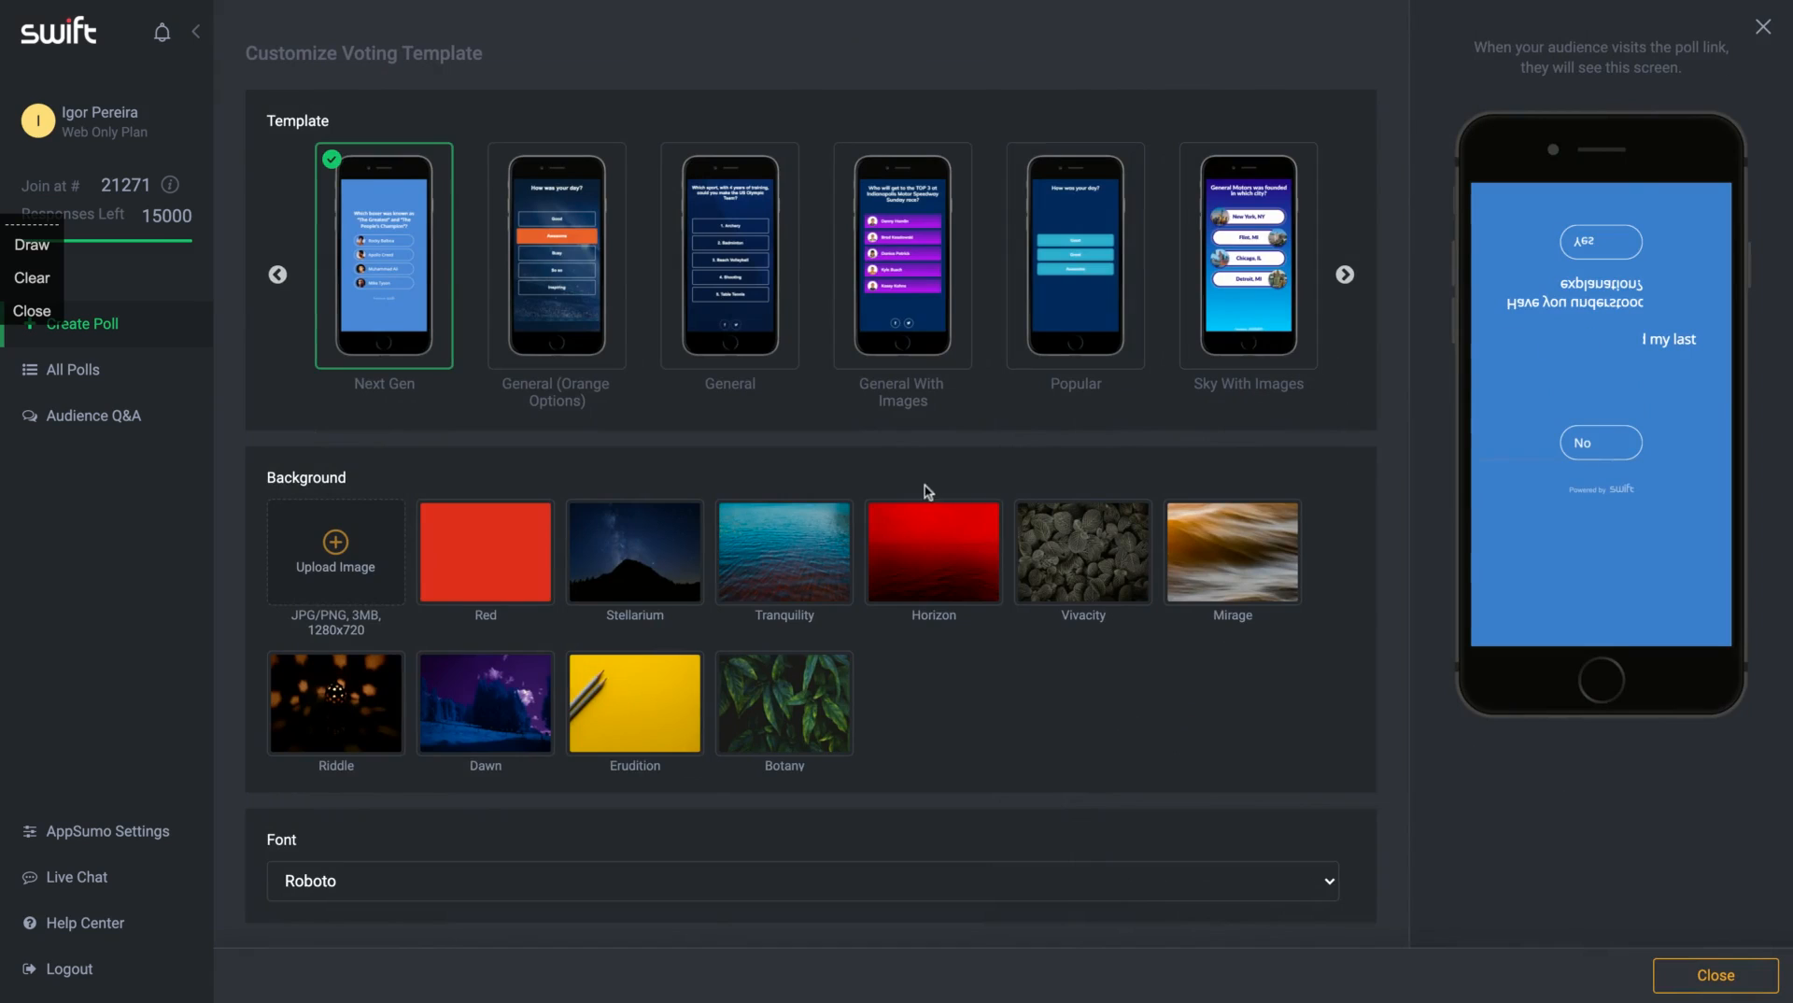
left_click(544, 308)
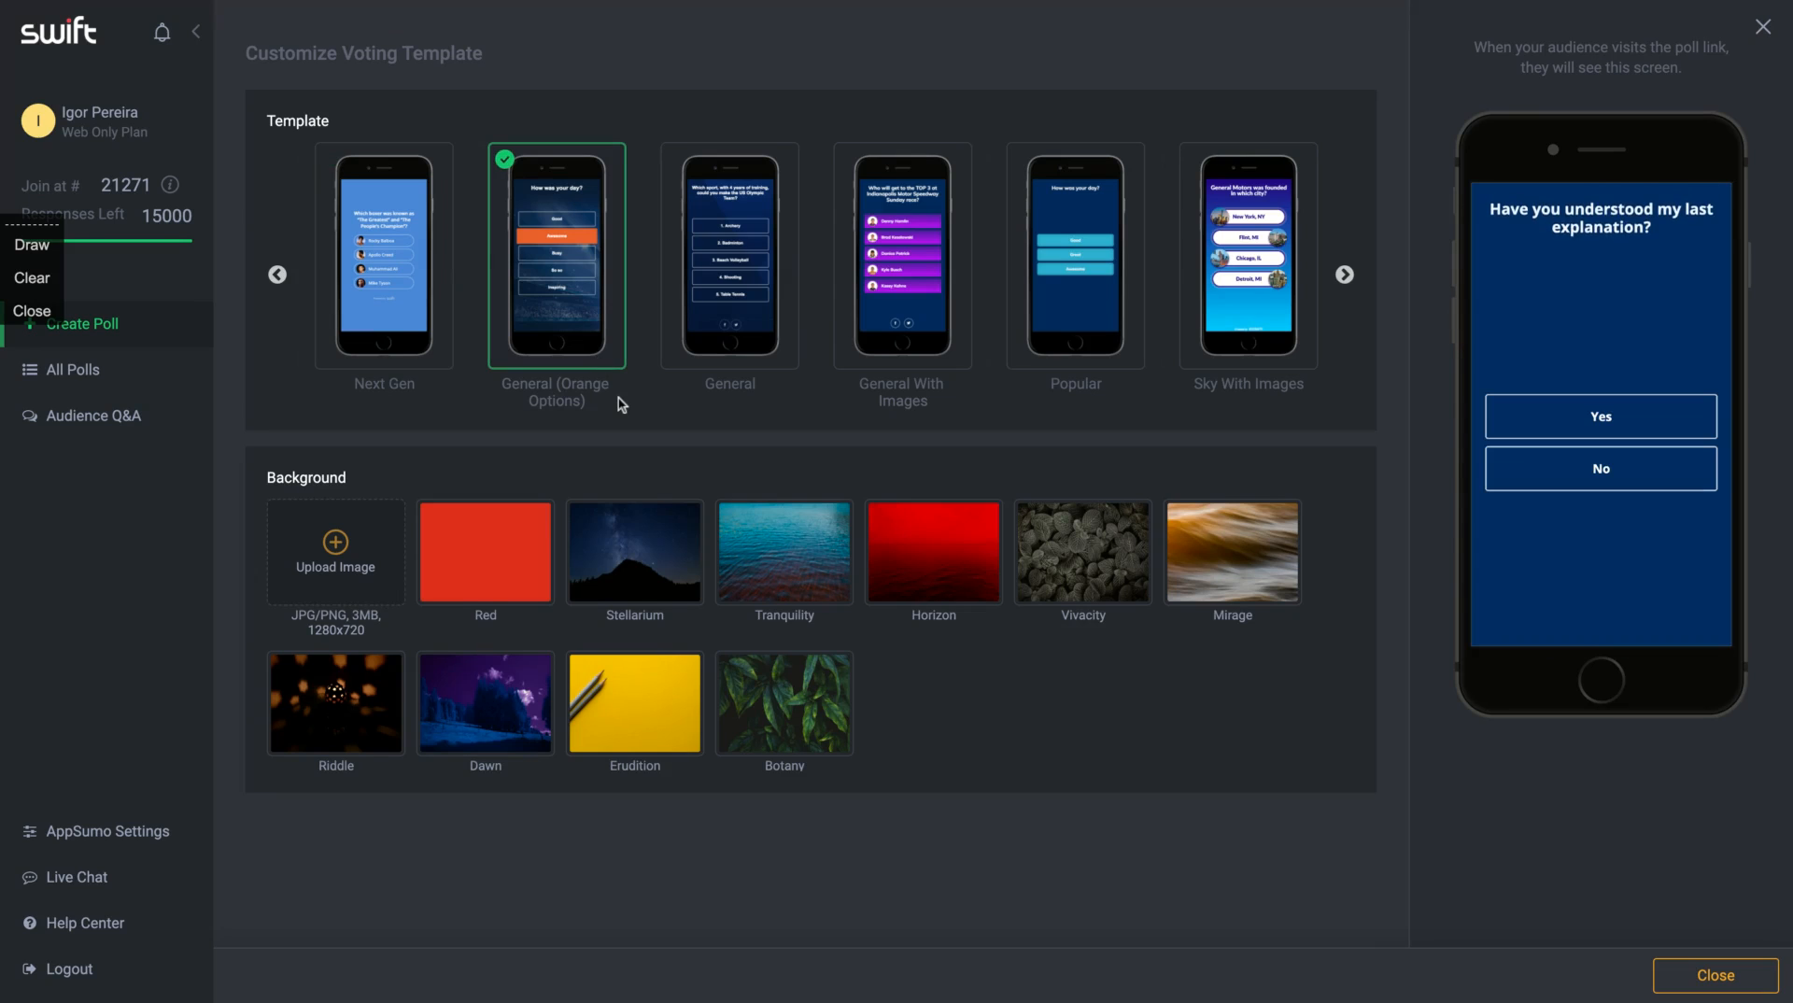
left_click(766, 293)
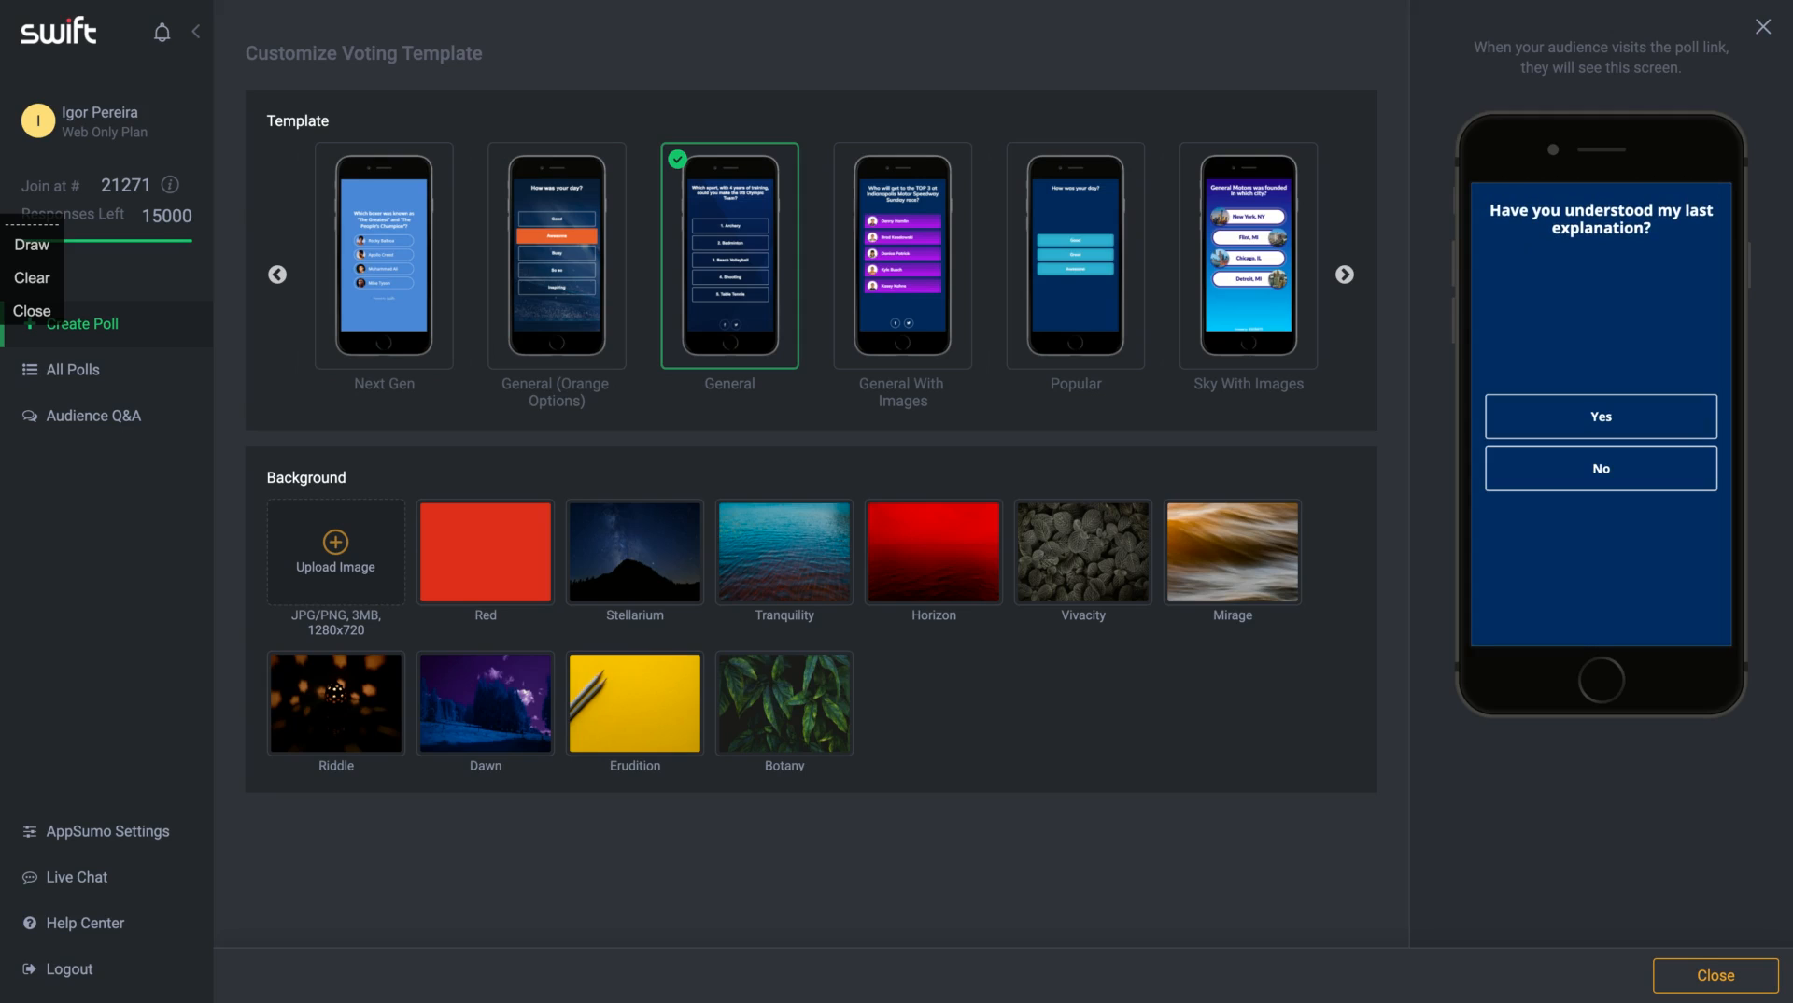
left_click(918, 299)
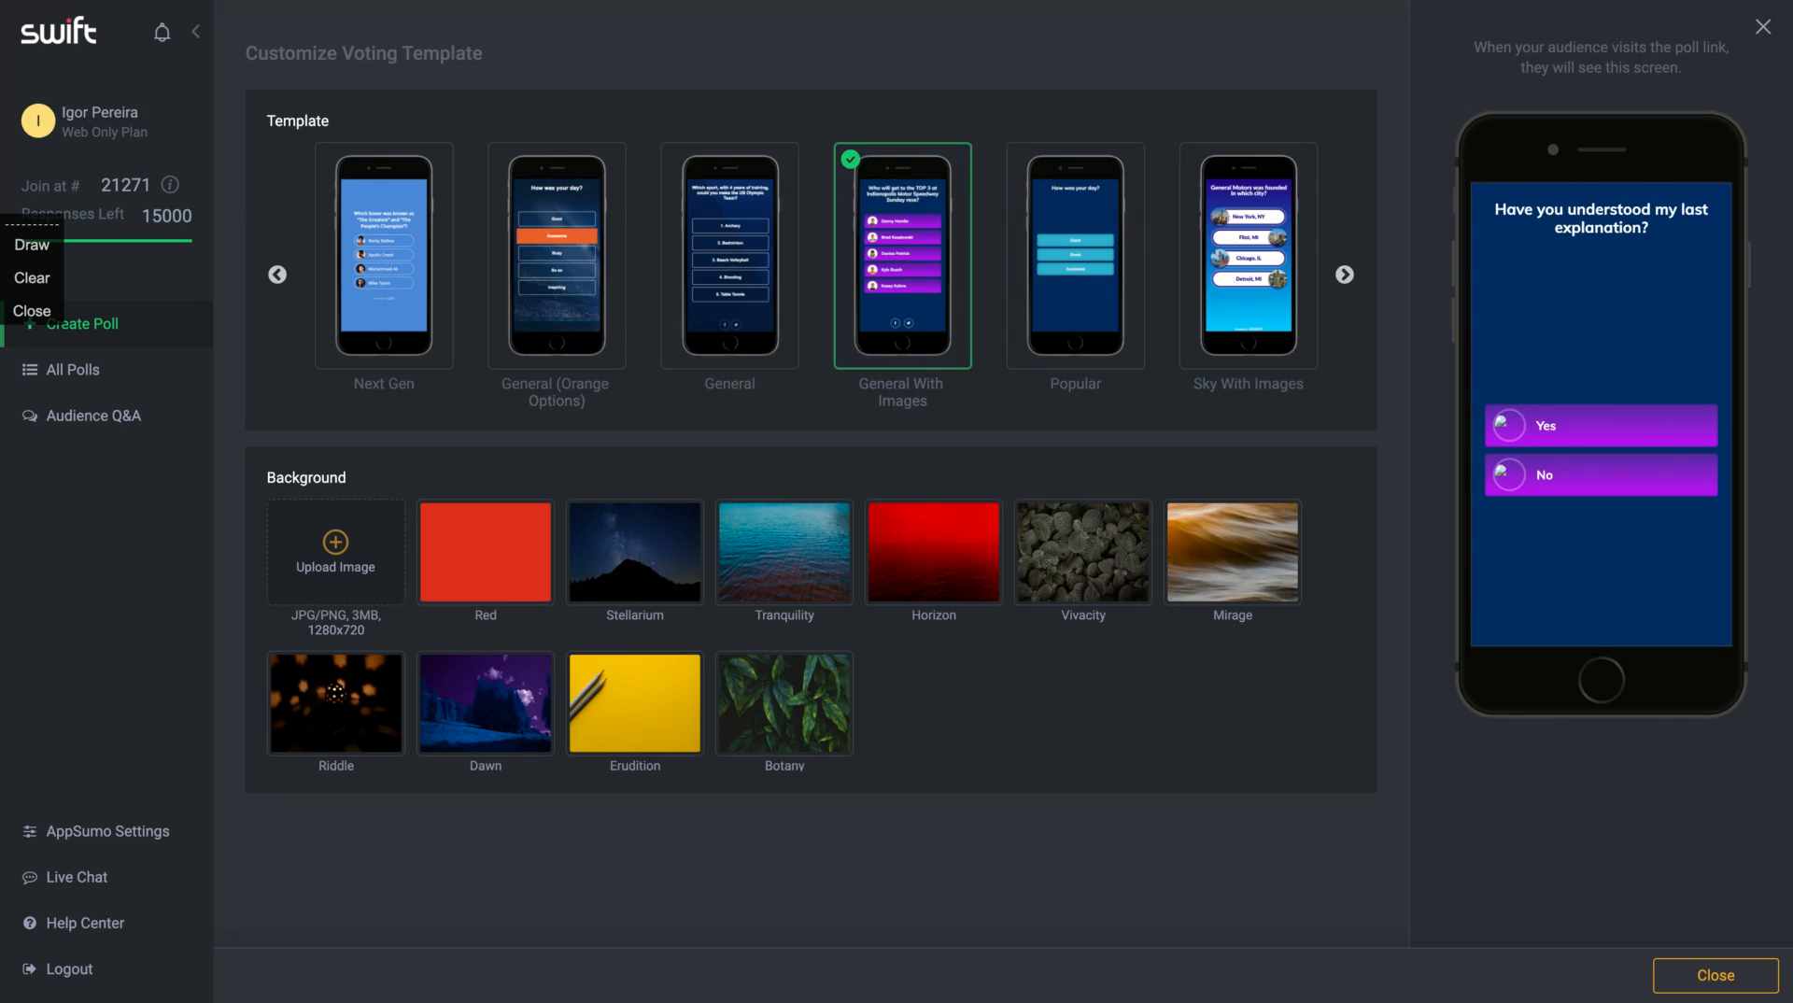
left_click(1231, 308)
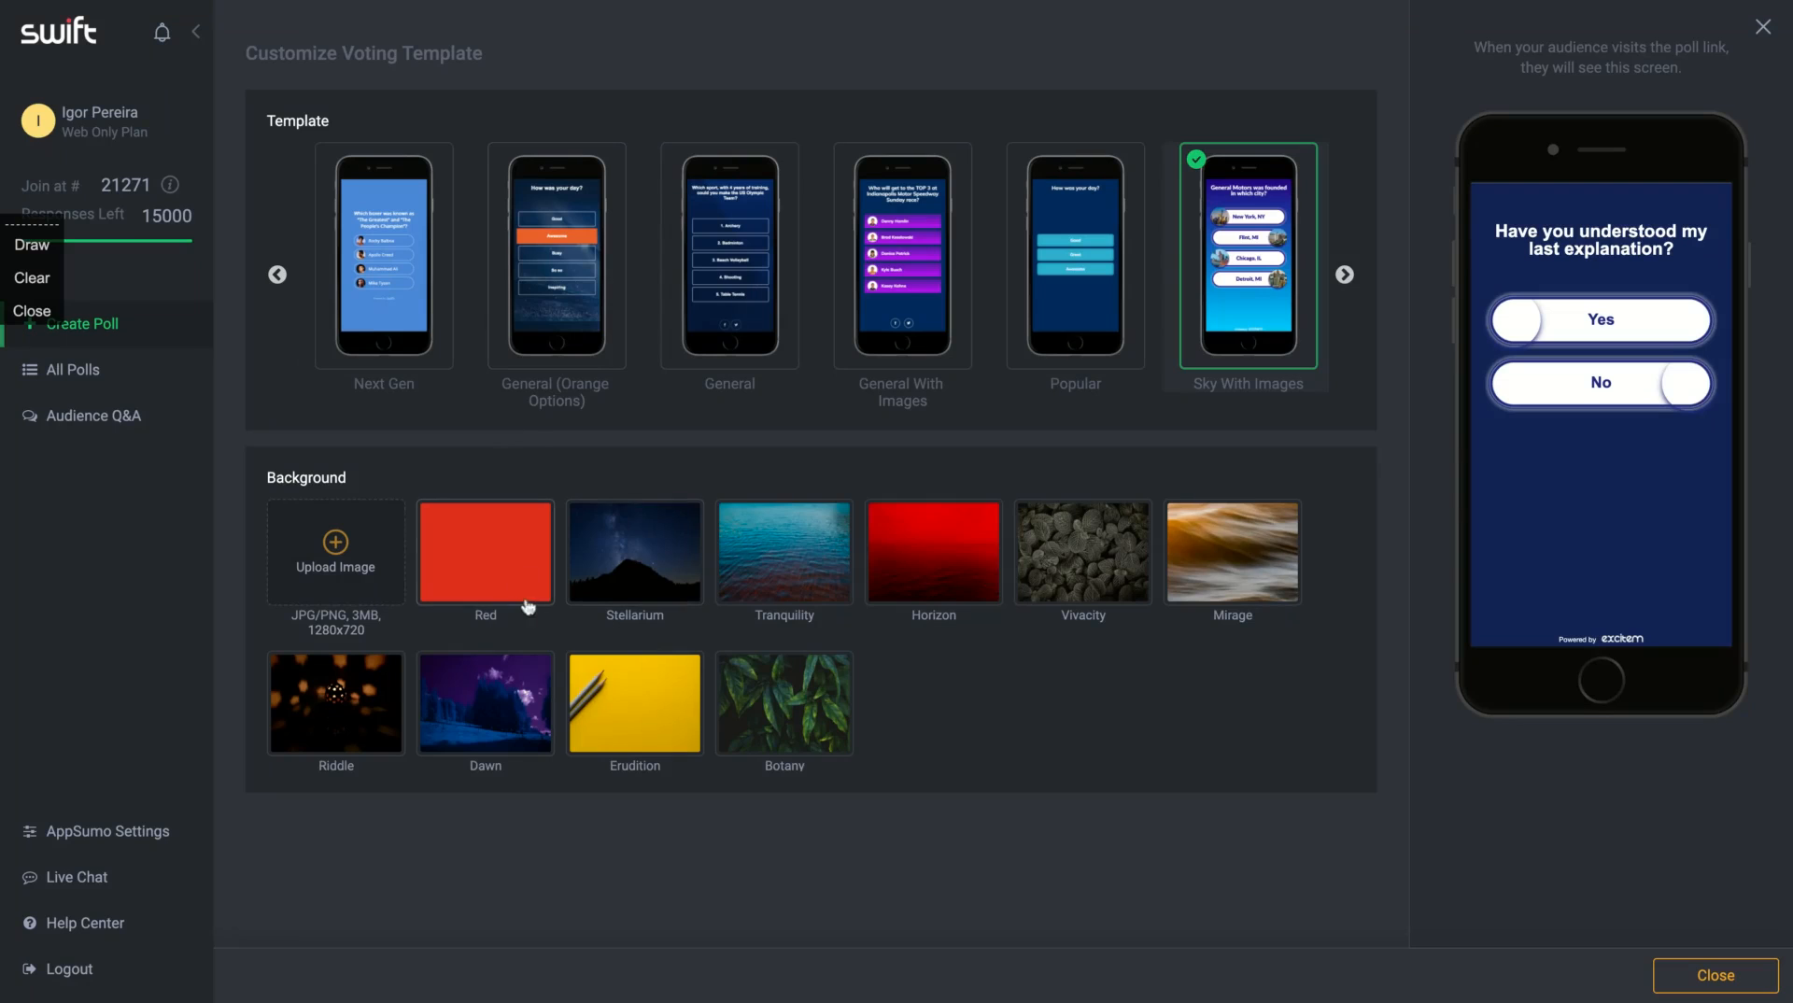
Try the Tranquility and Vivacity backgrounds on the Sky With Images template and switch to the Next Gen template.
left_click(794, 548)
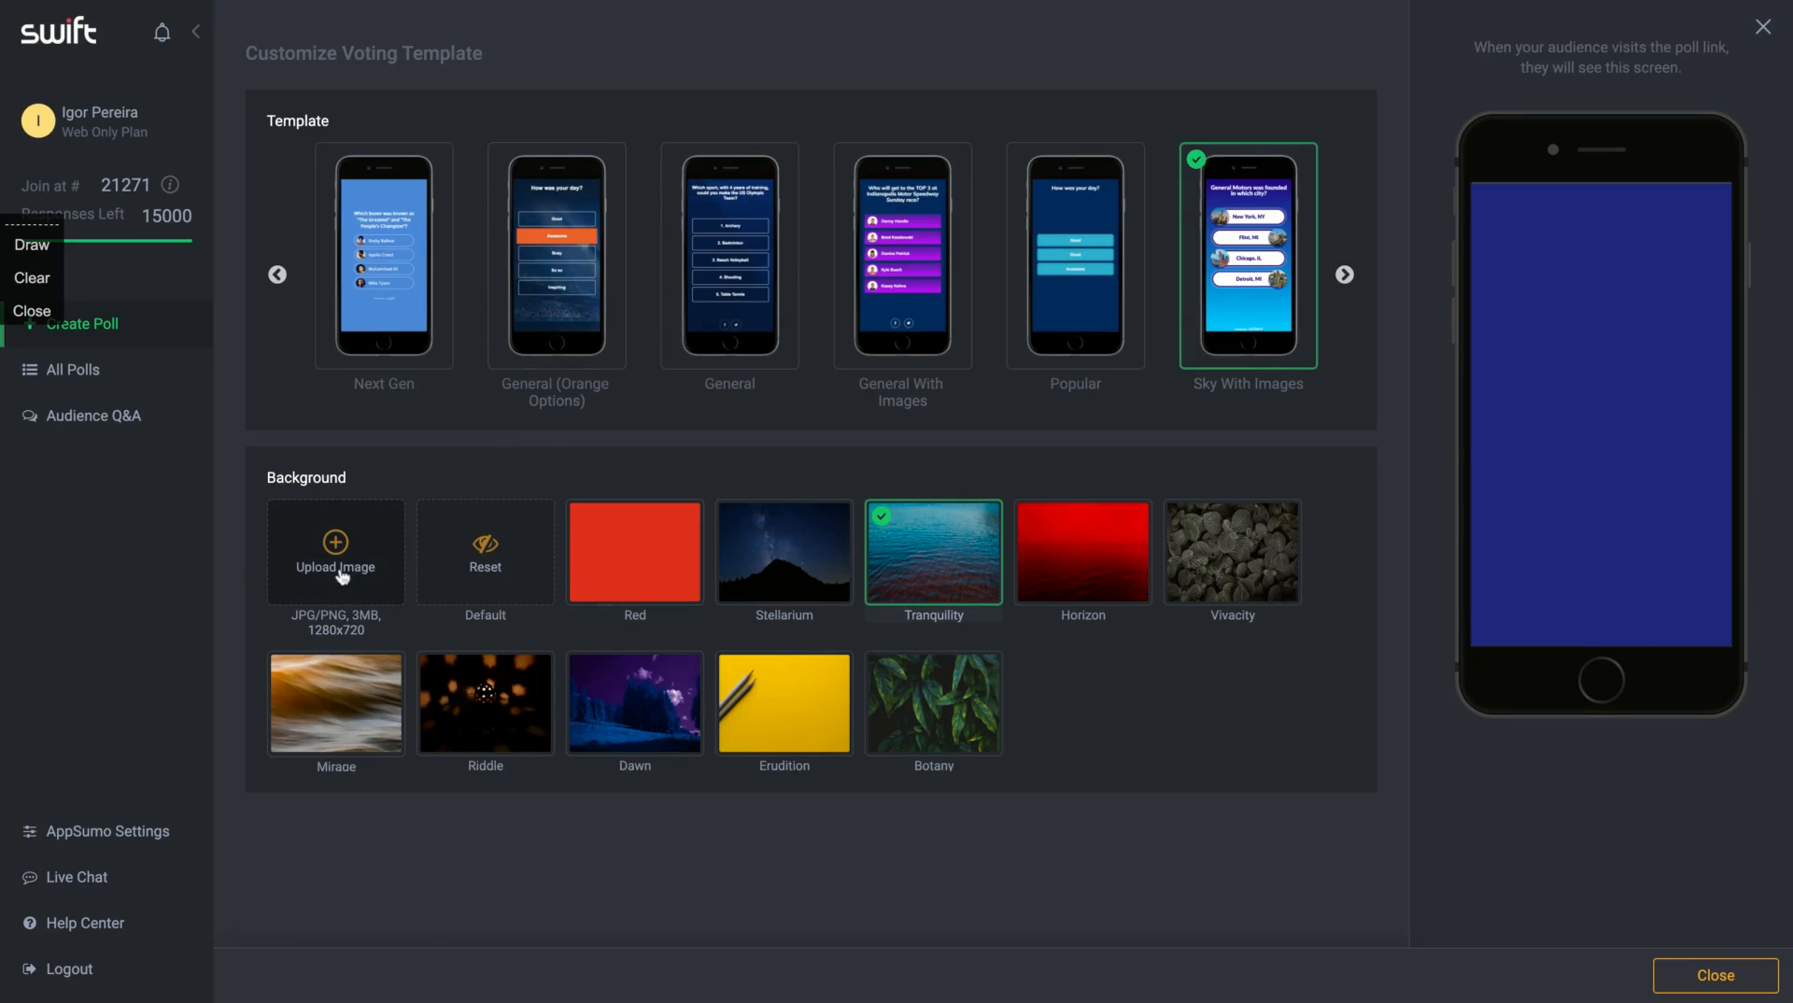
left_click(1249, 564)
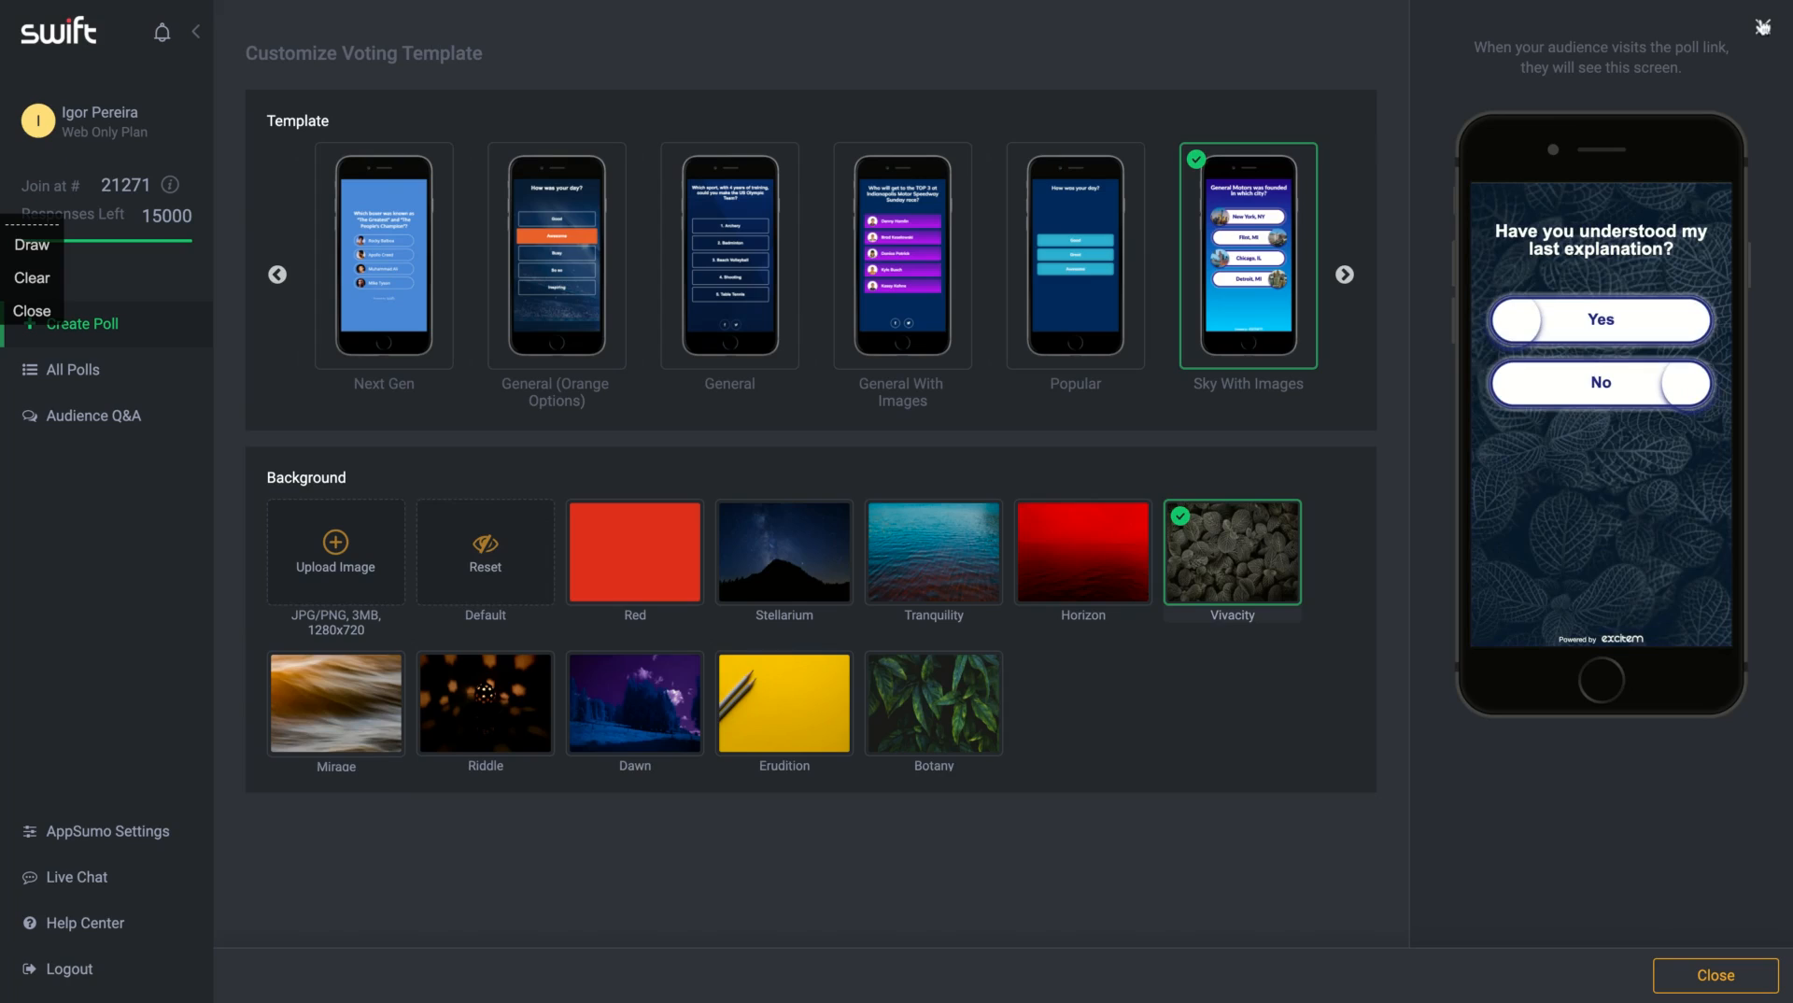
left_click(402, 274)
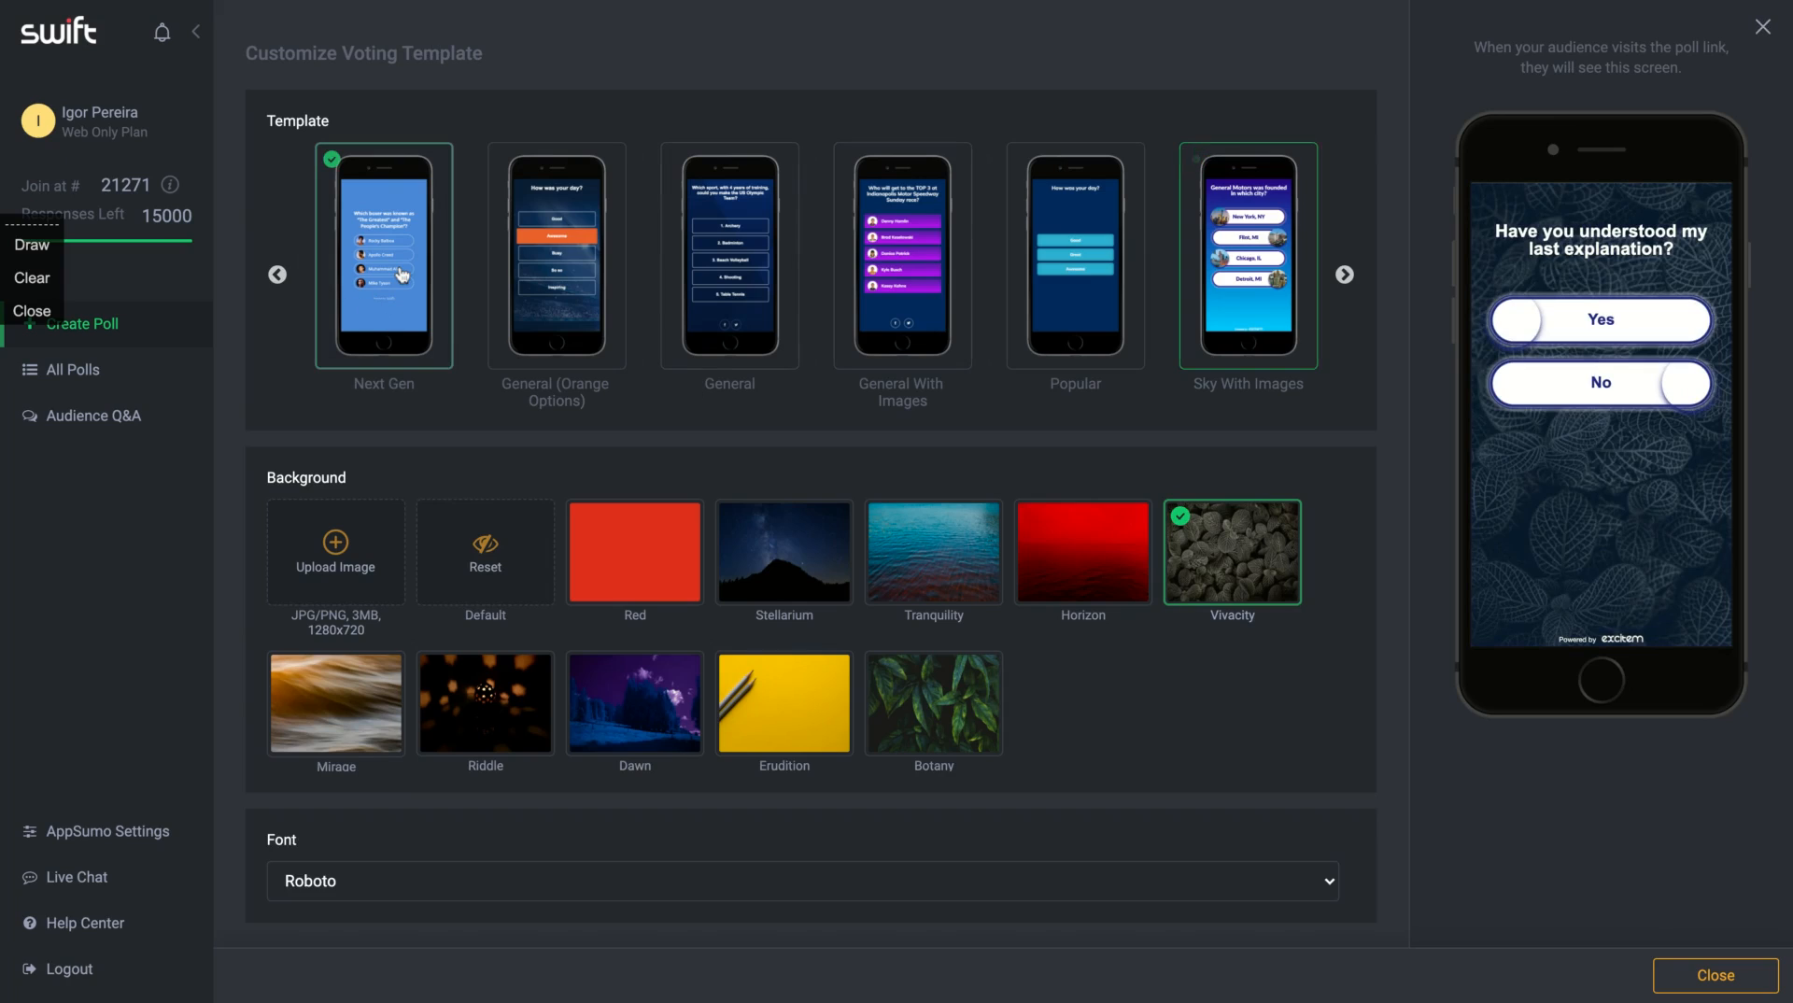
Apply the General (Orange Options) template with the Dawn background and close the template customization.
left_click(598, 283)
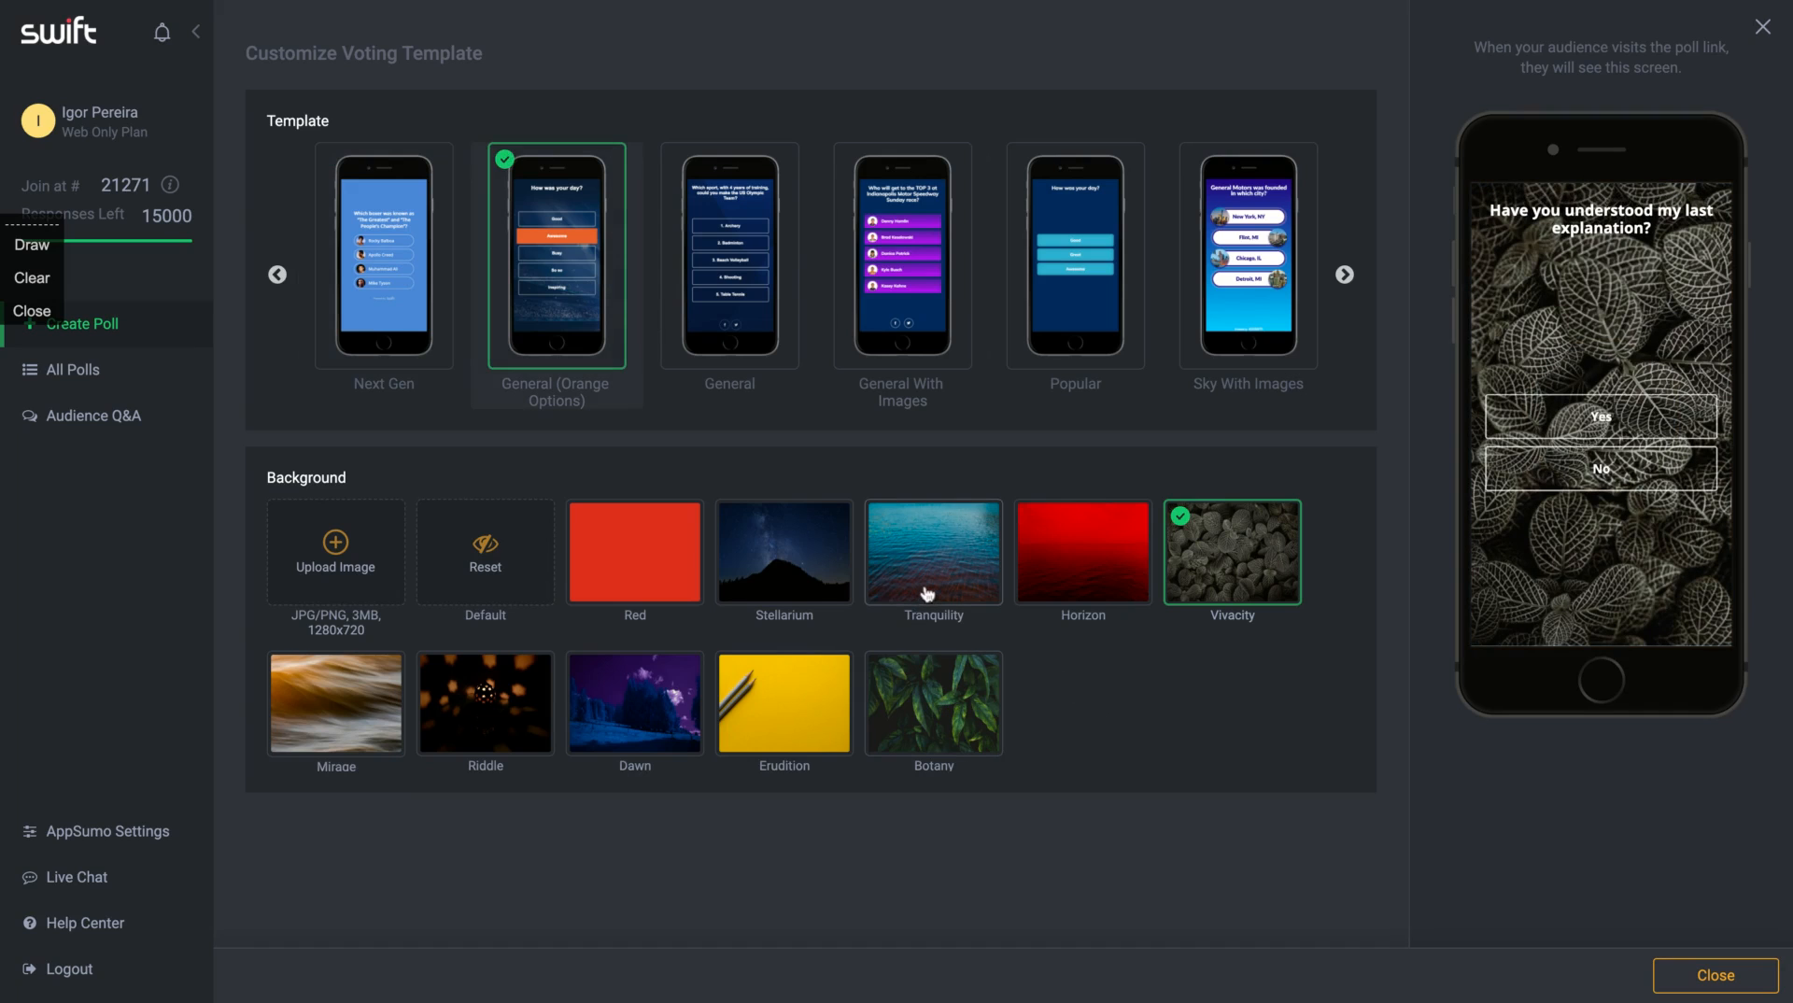
left_click(644, 721)
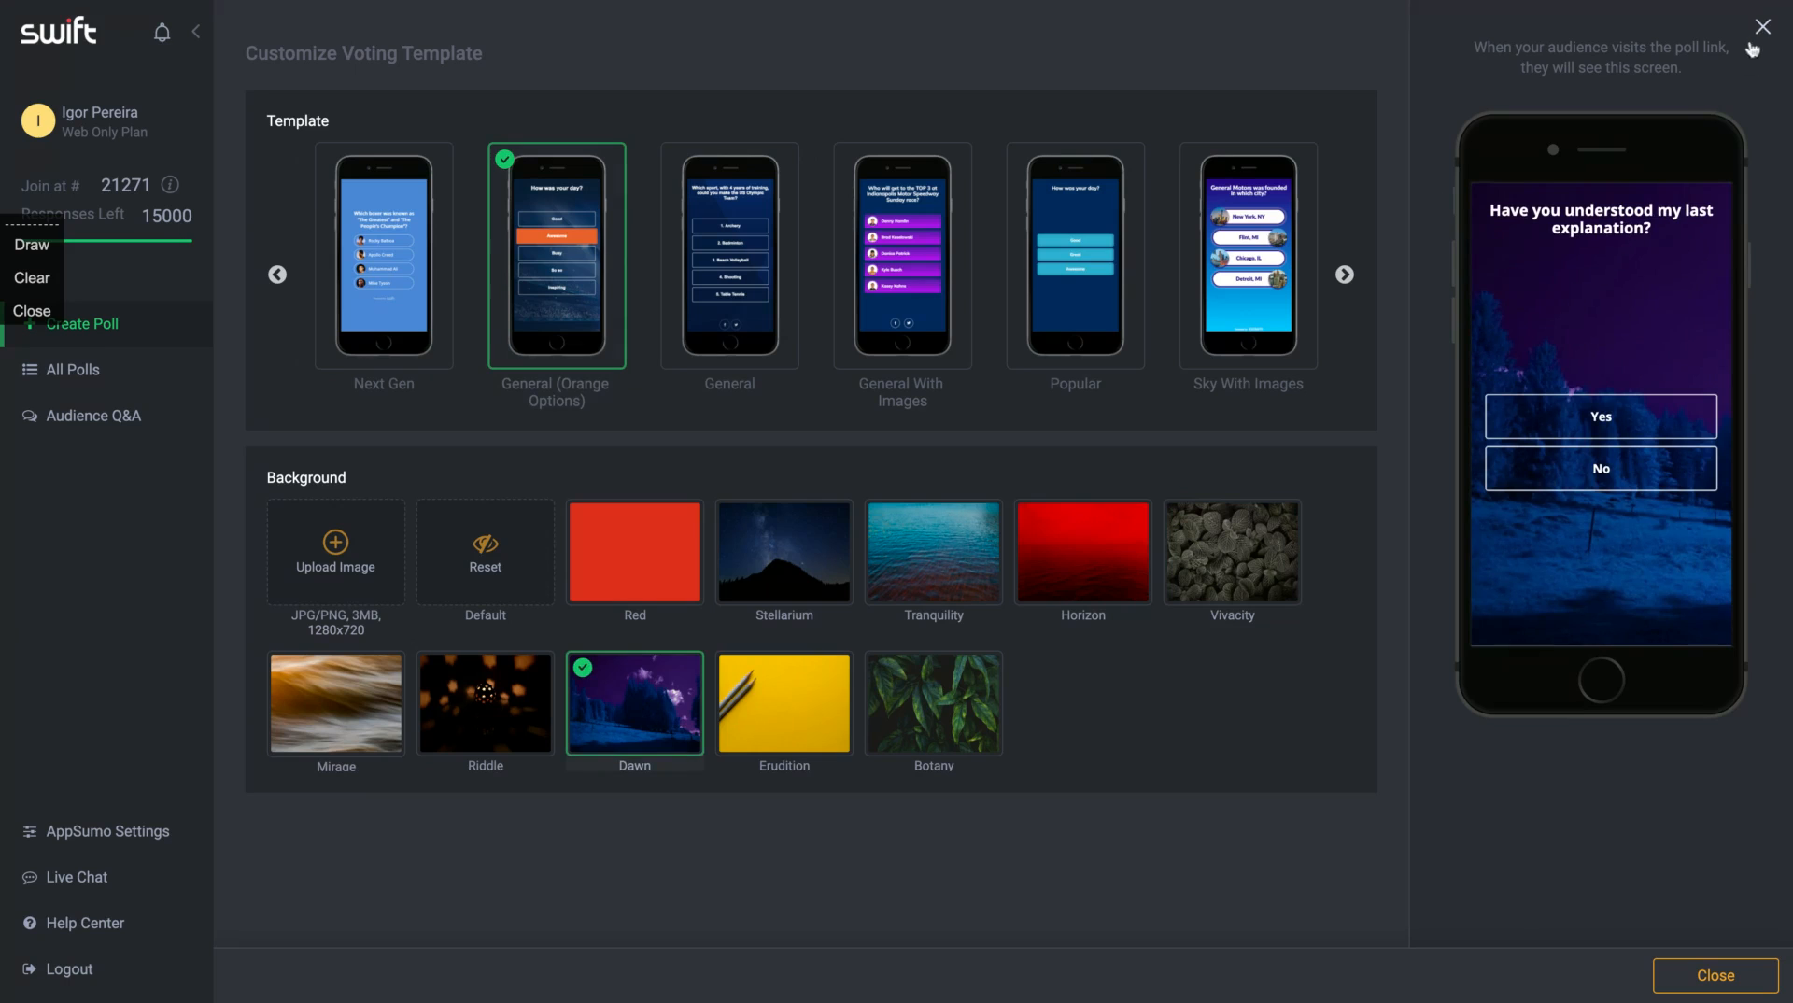
left_click(1672, 971)
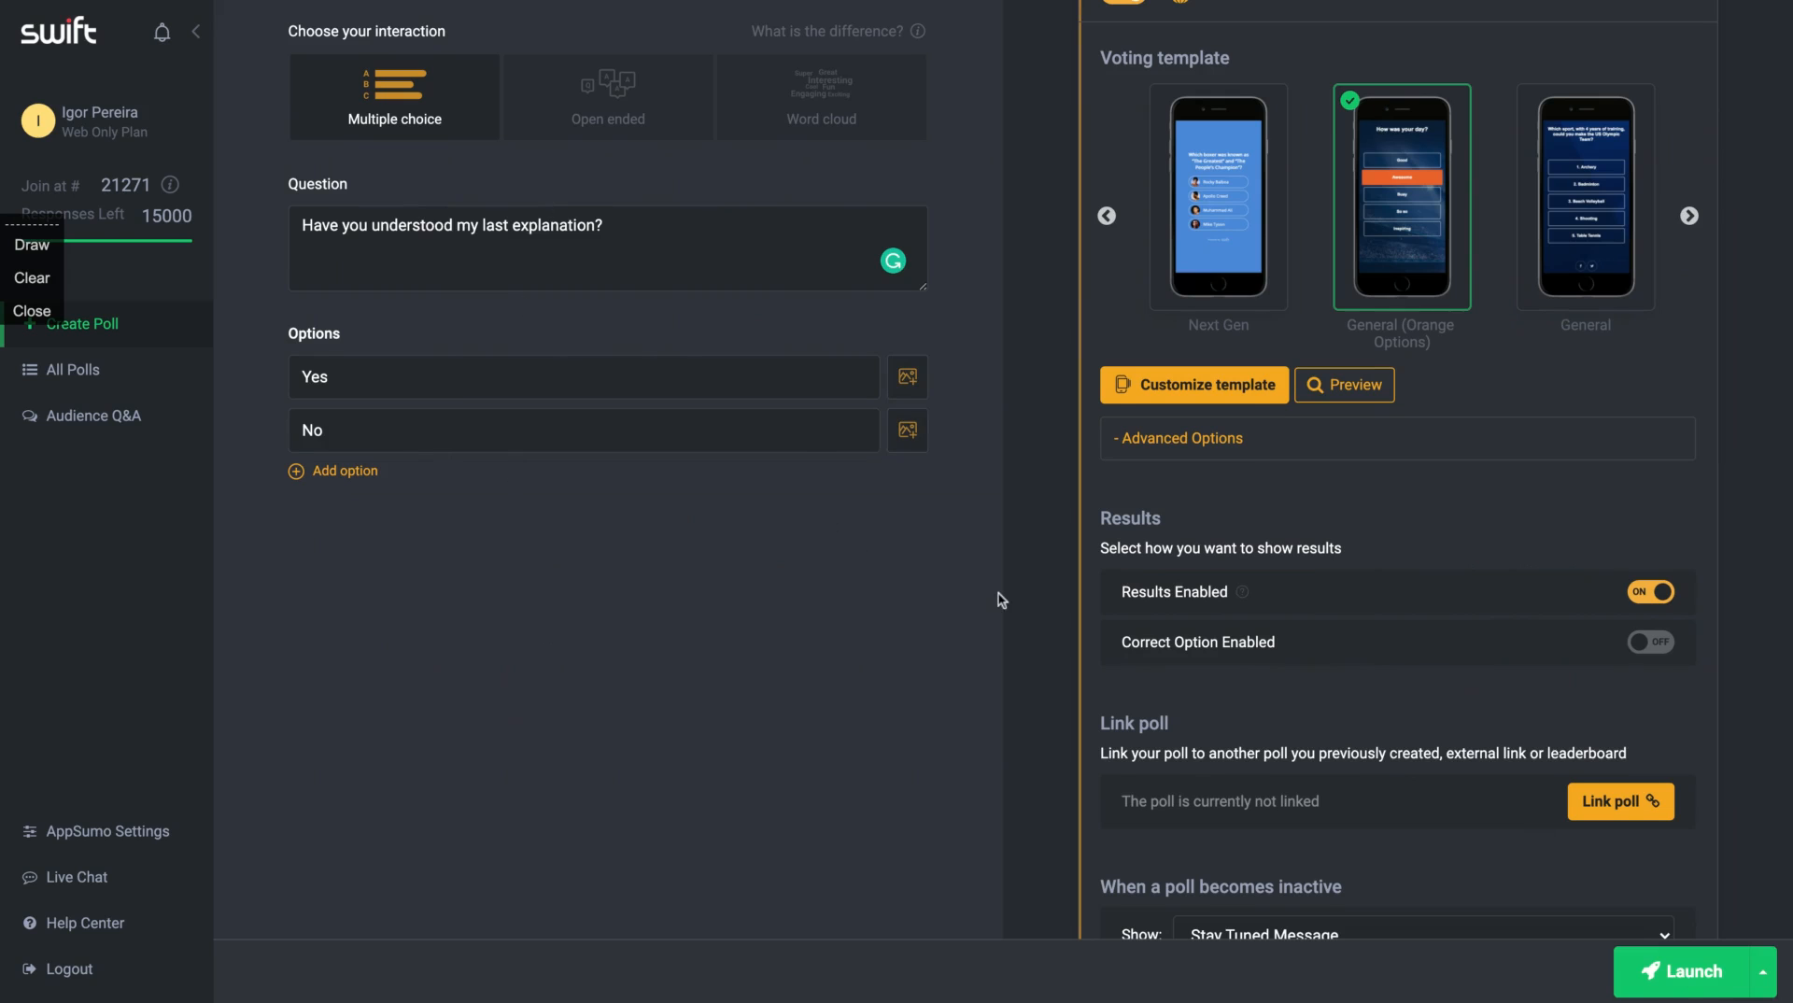
Examine the Link poll description, the inactive poll settings and the number of votes allowed per device.
scroll(1324, 574, "down", 4)
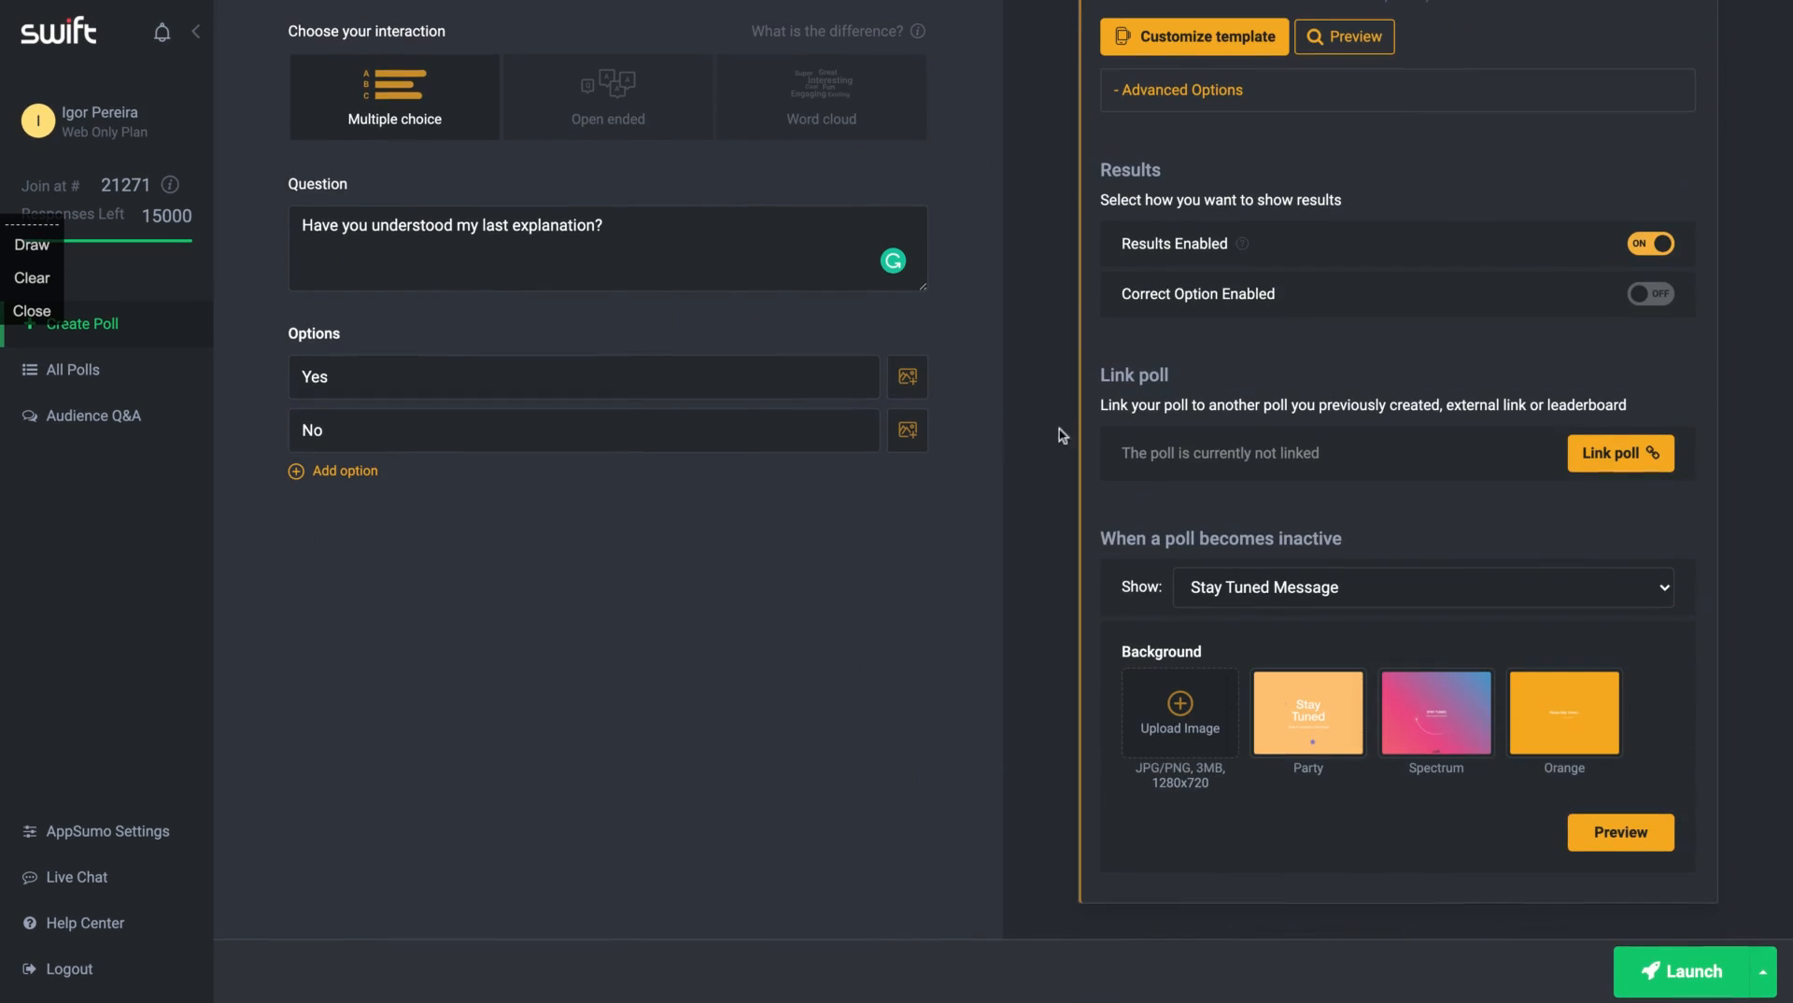
left_click_drag(1100, 409, 1227, 405)
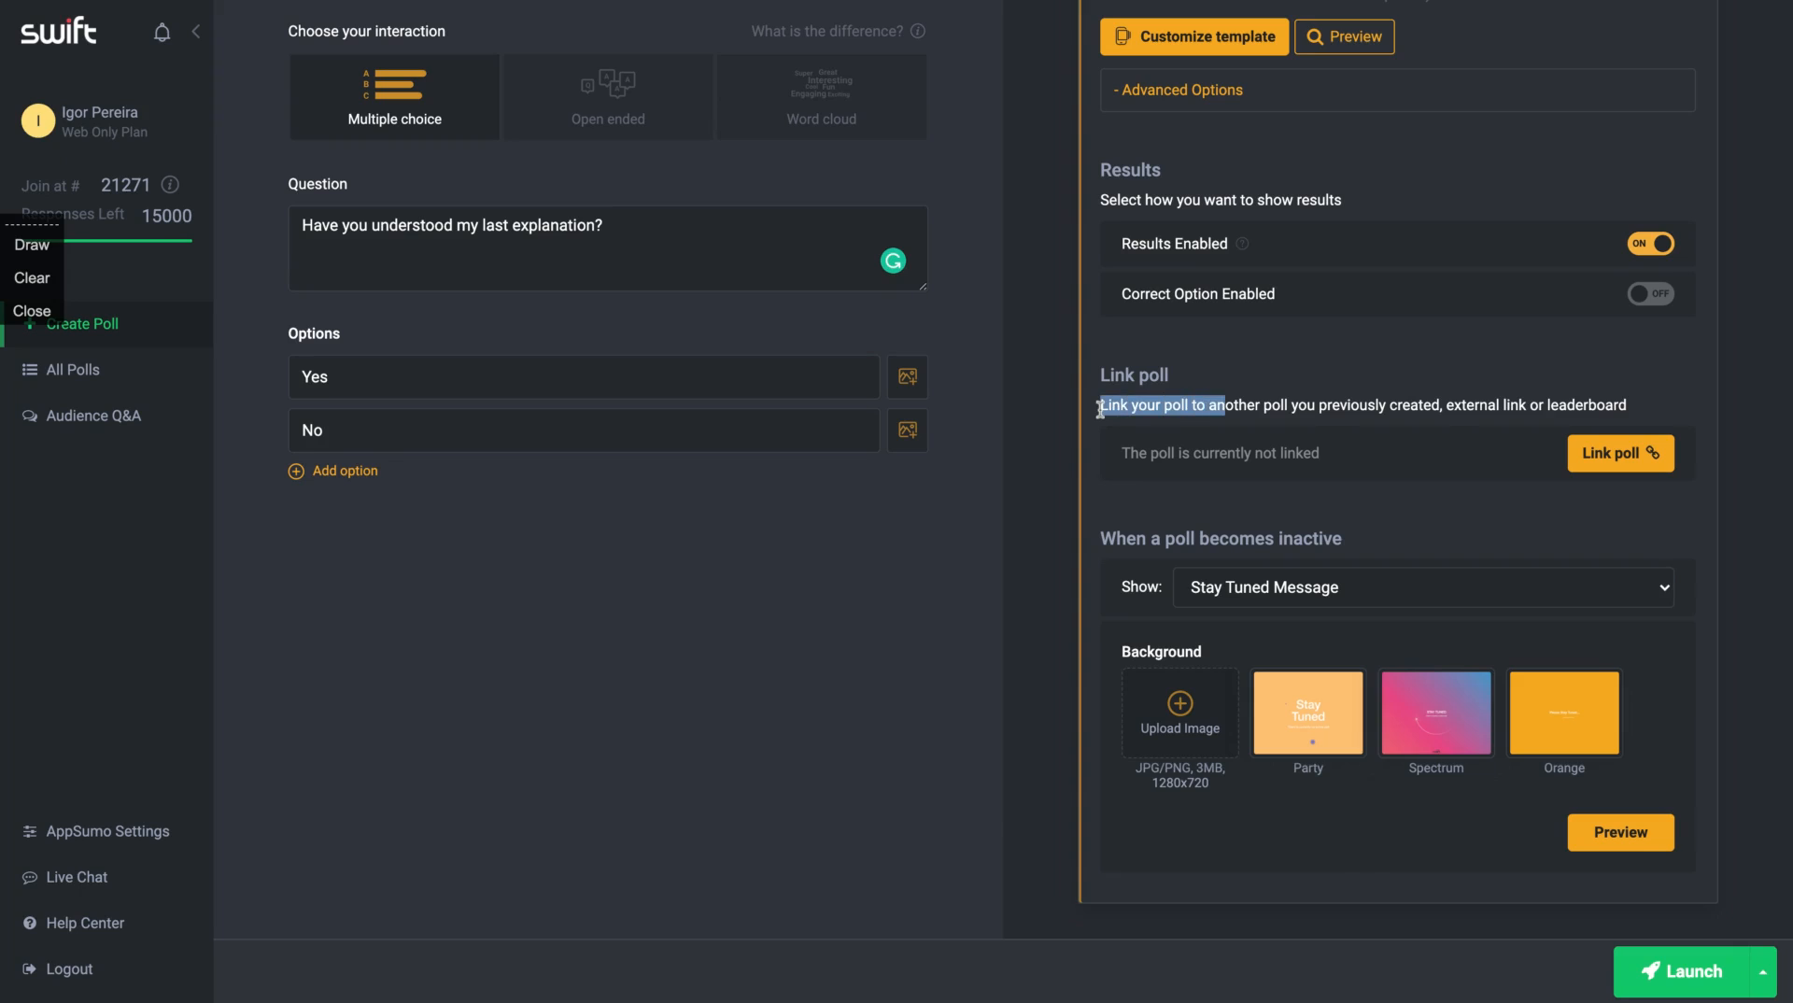
left_click(1100, 409)
left_click_drag(1100, 409, 1614, 405)
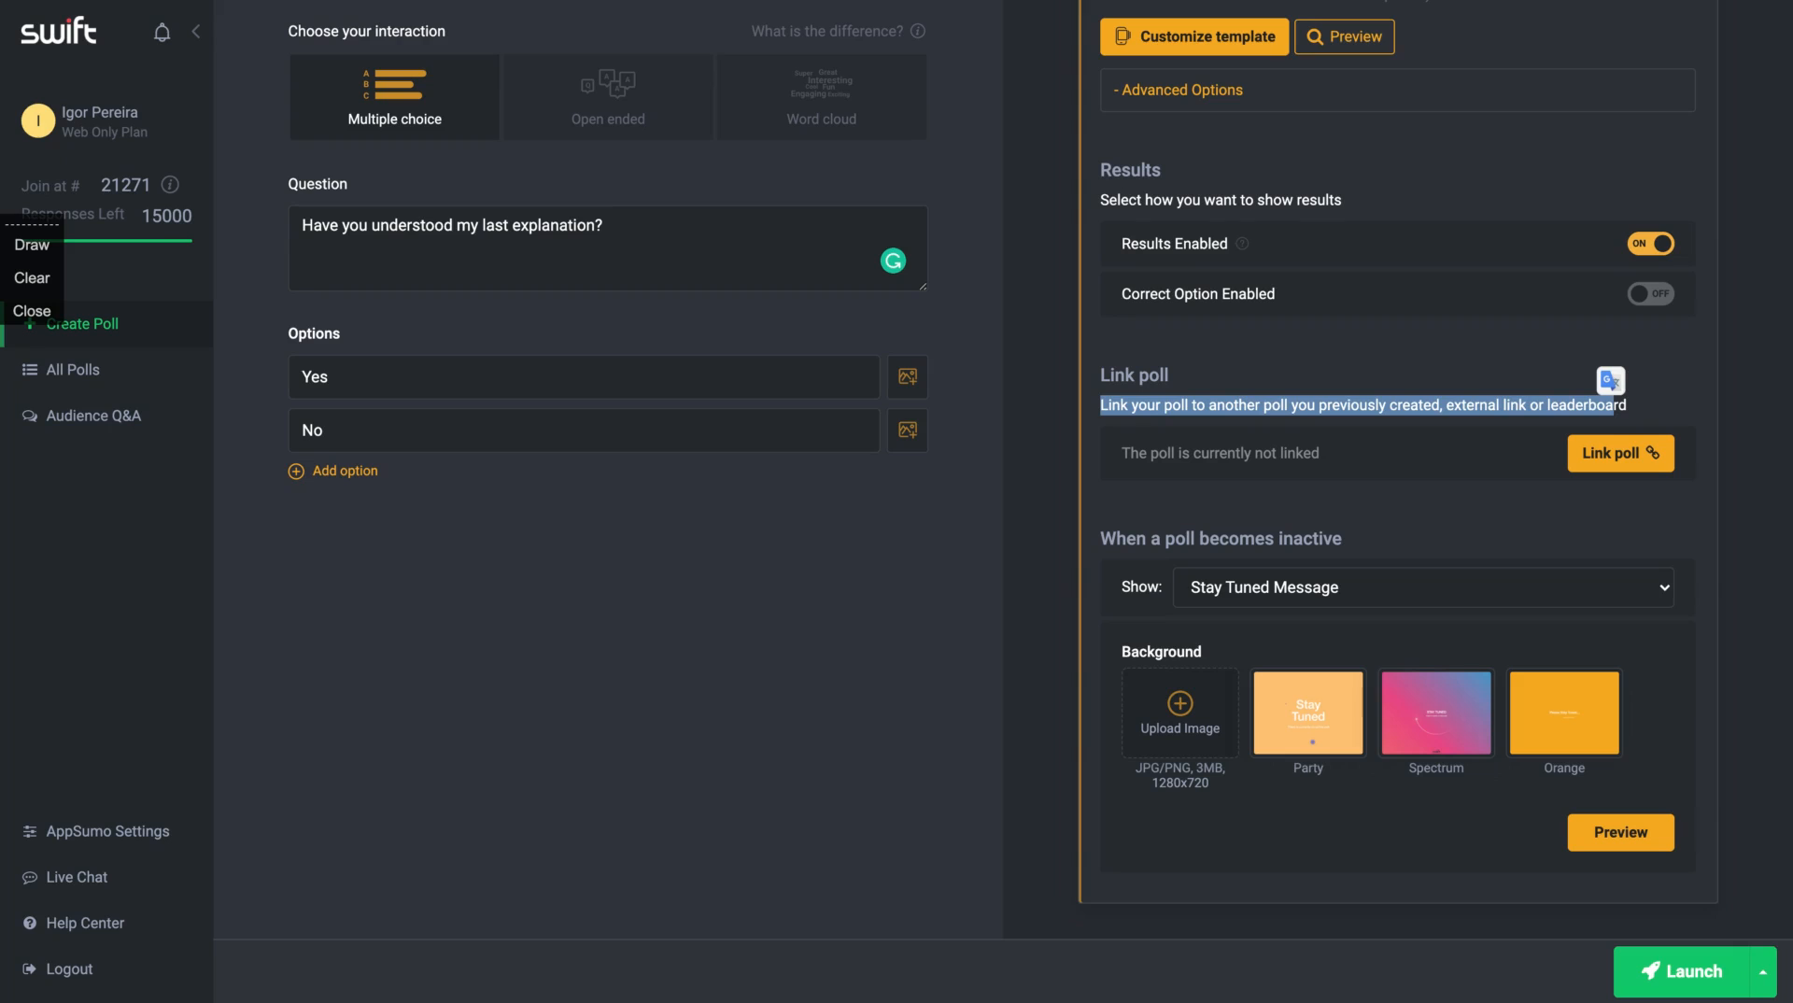
scroll(1578, 920, "down", 2)
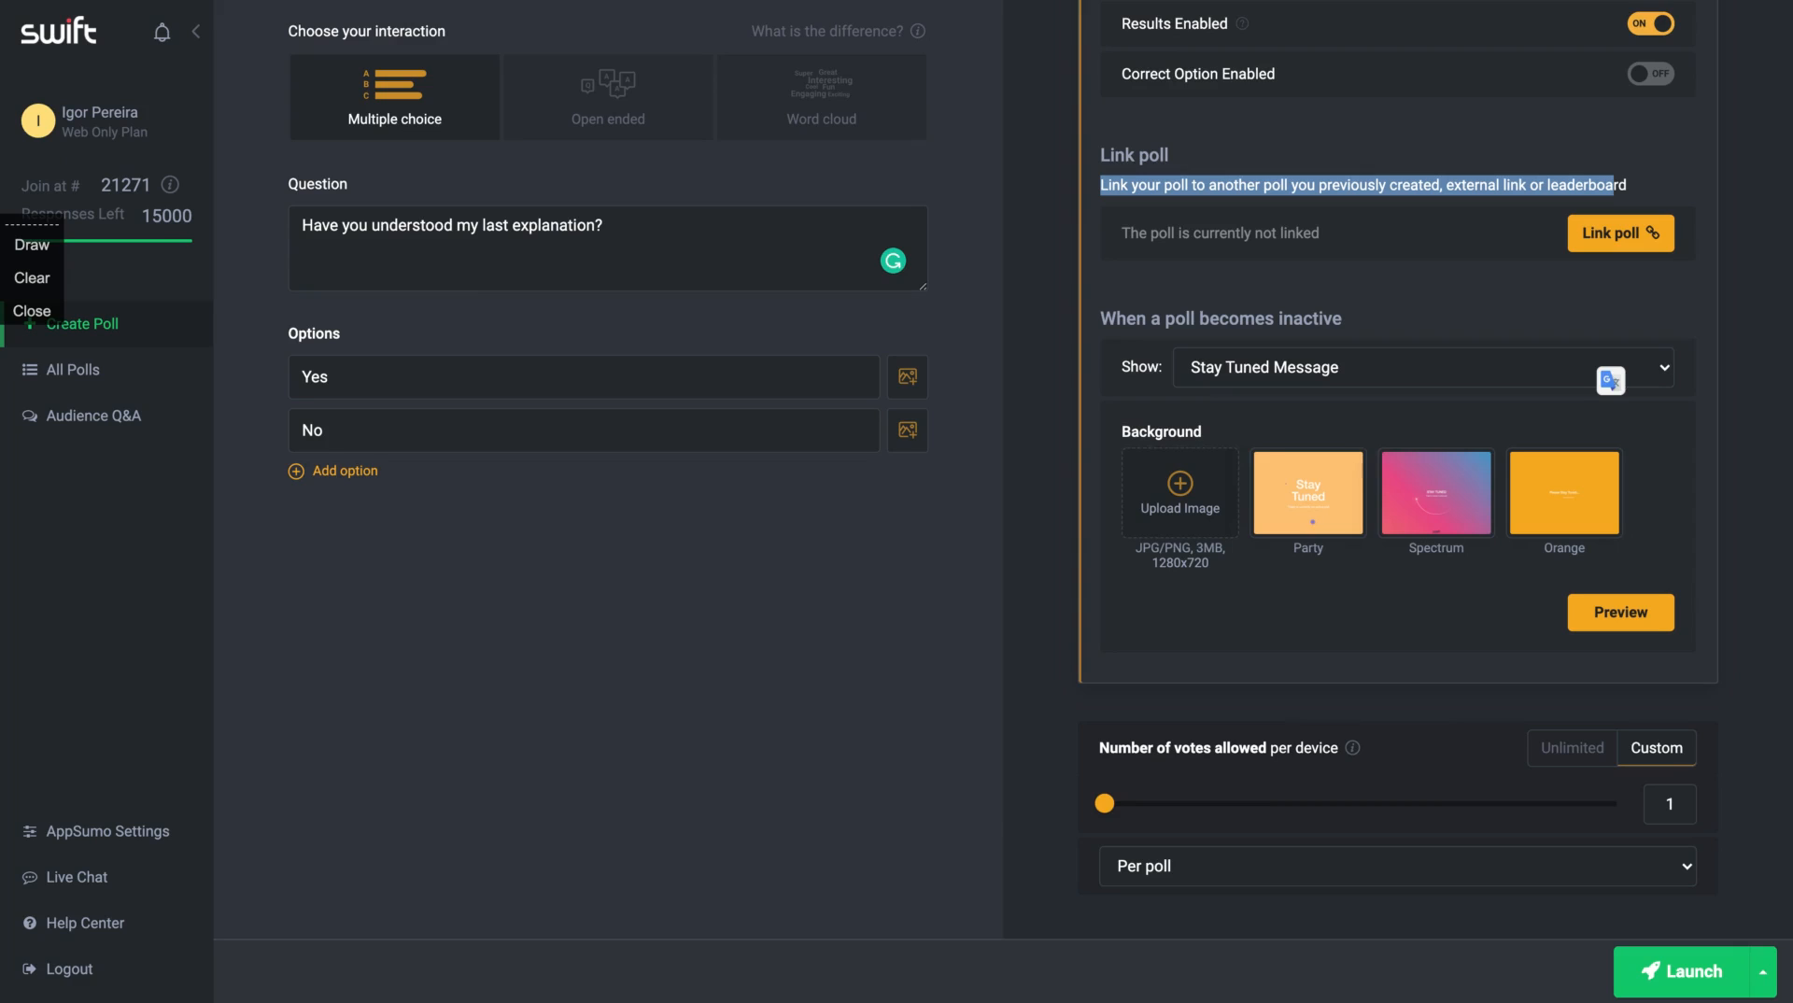
Launch the poll and show its live presentation screen.
left_click(1765, 977)
left_click(1765, 977)
left_click(1714, 972)
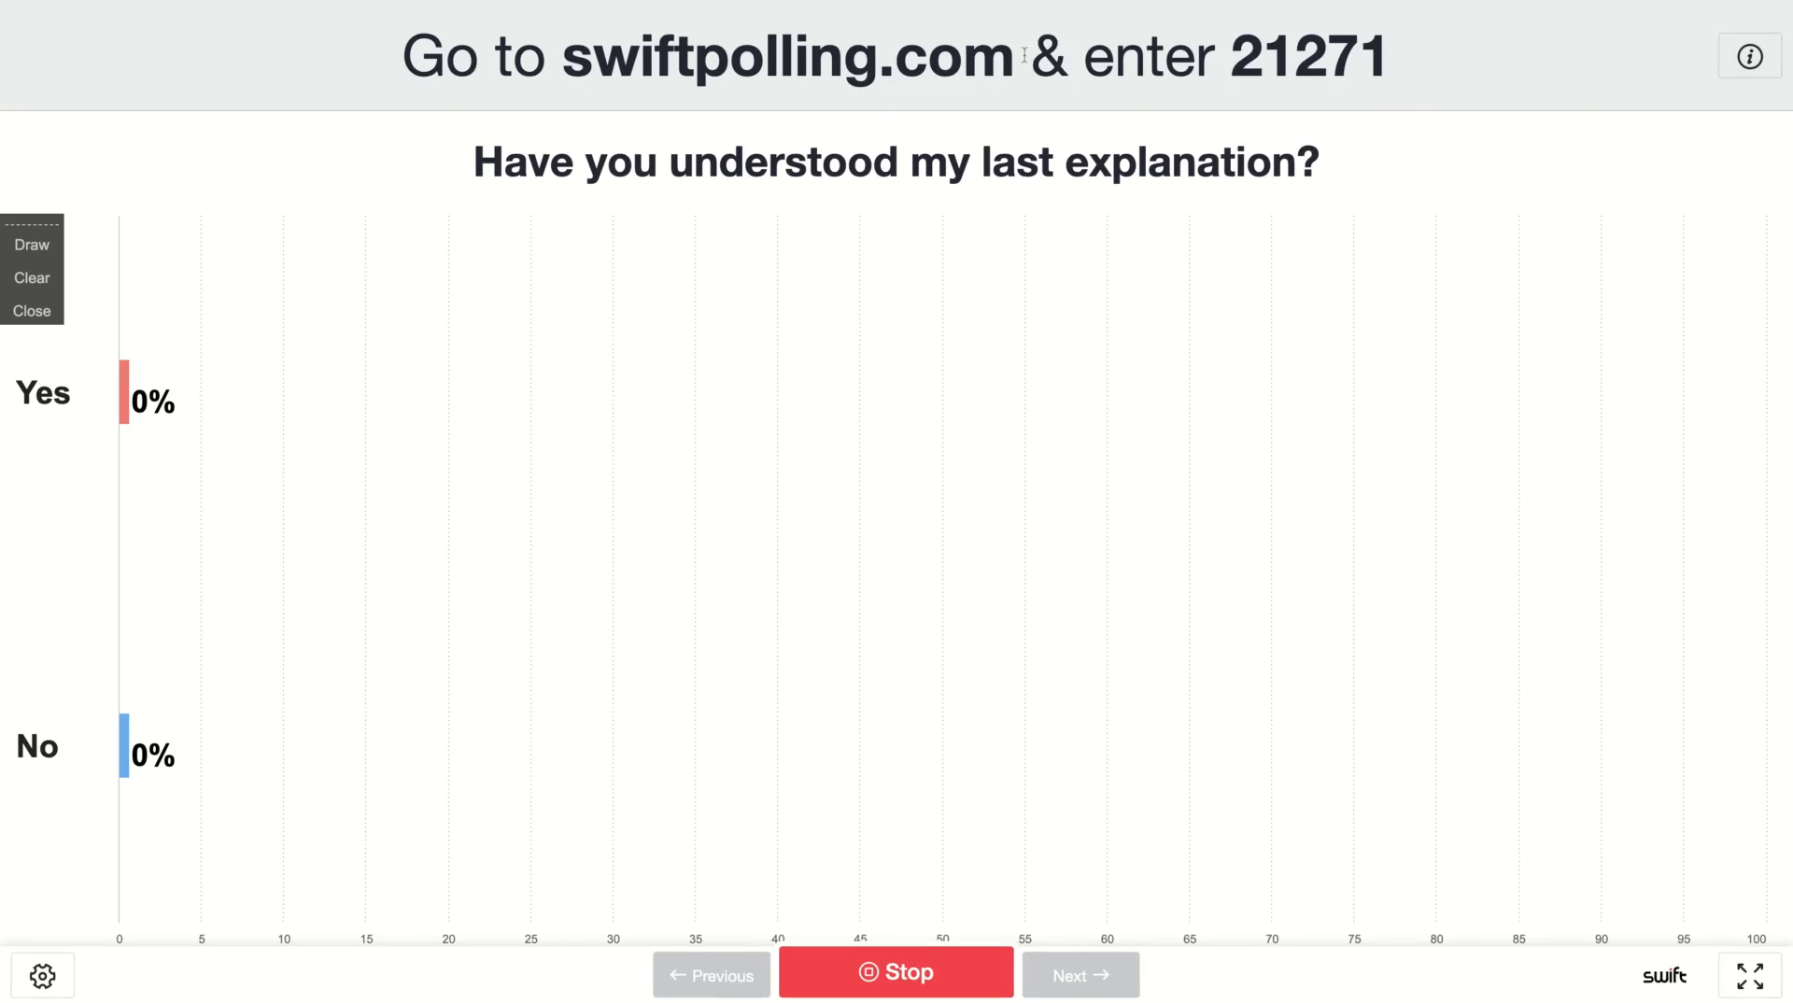
Go to the audience page at swiftpolling.com and join the event with code 21271.
left_click_drag(1012, 57, 563, 58)
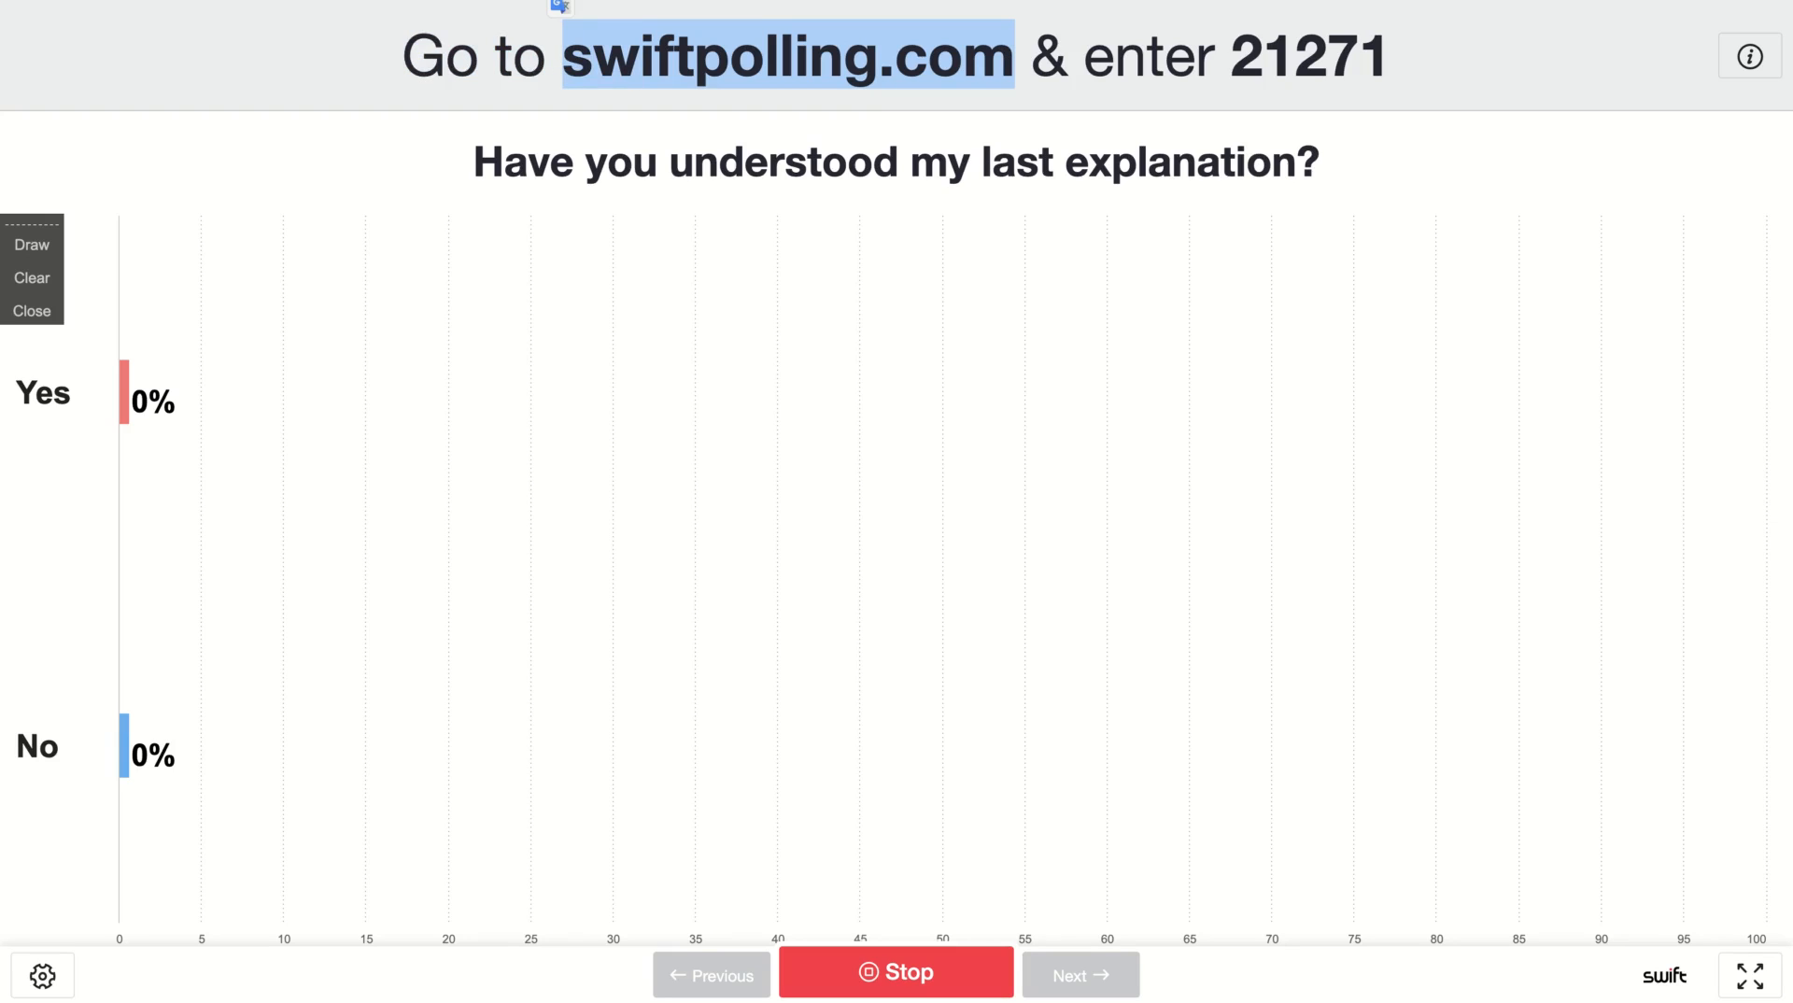
left_click(391, 1)
left_click(391, 1)
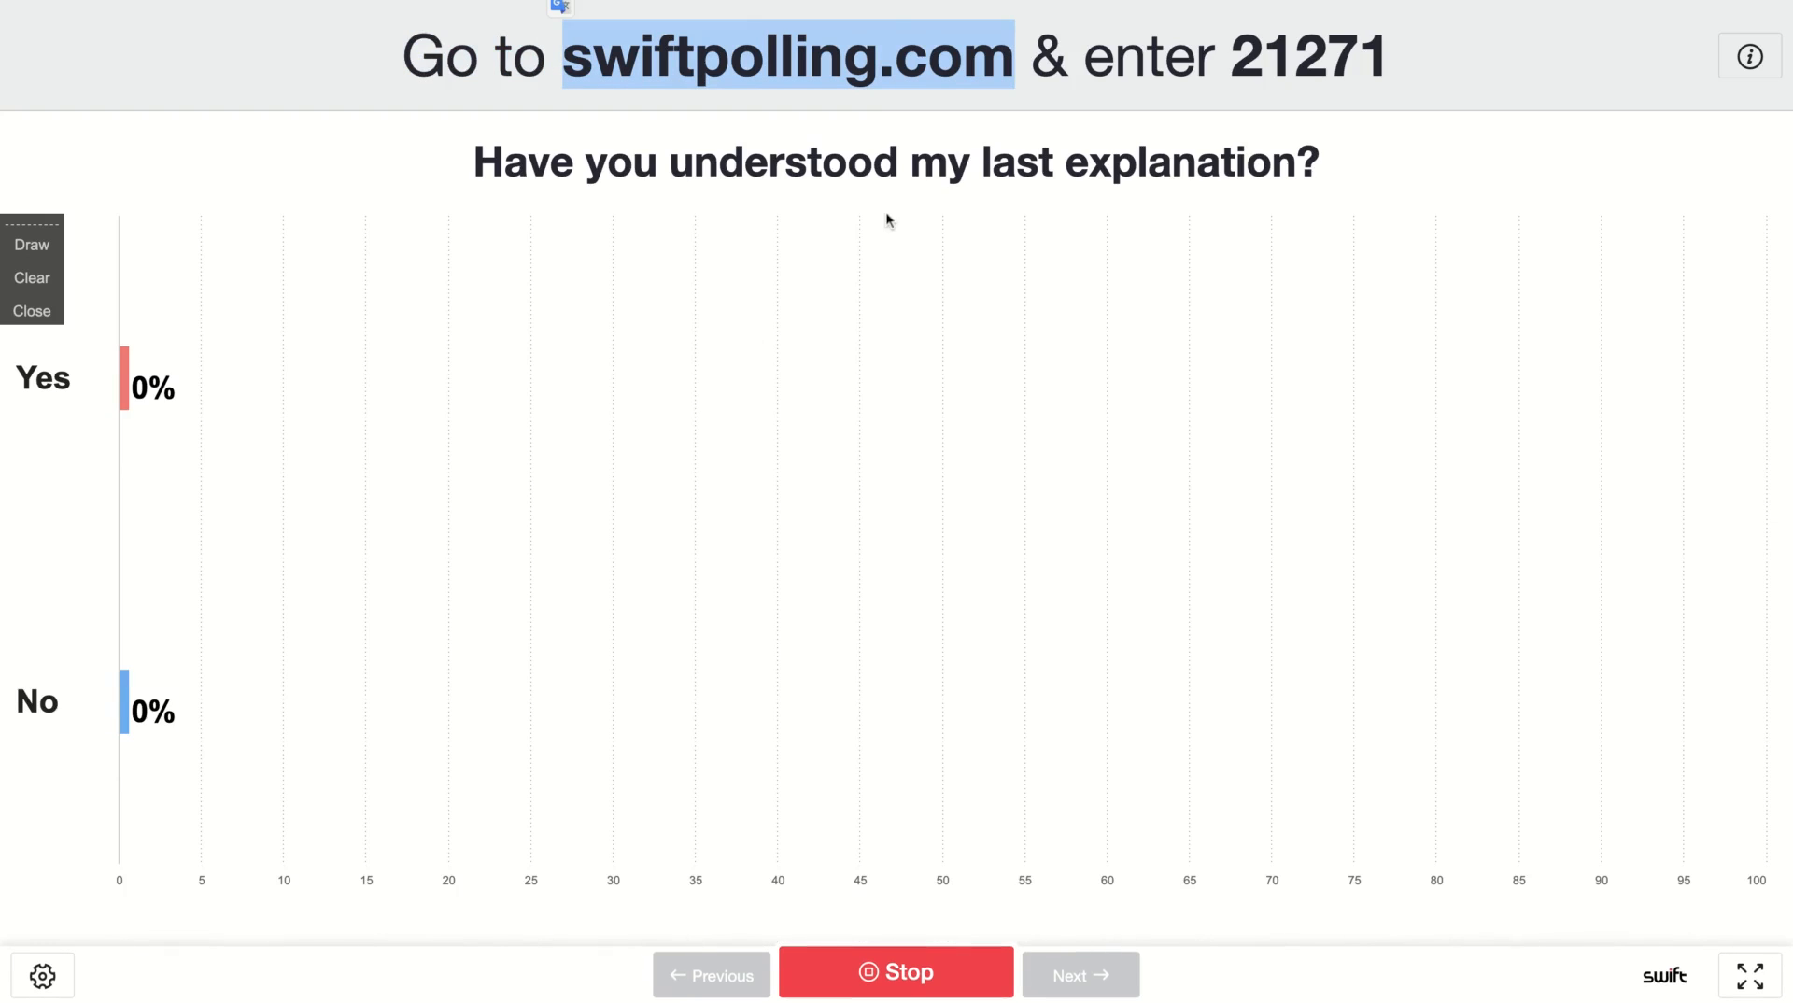
key("alt+Tab")
left_click(761, 508)
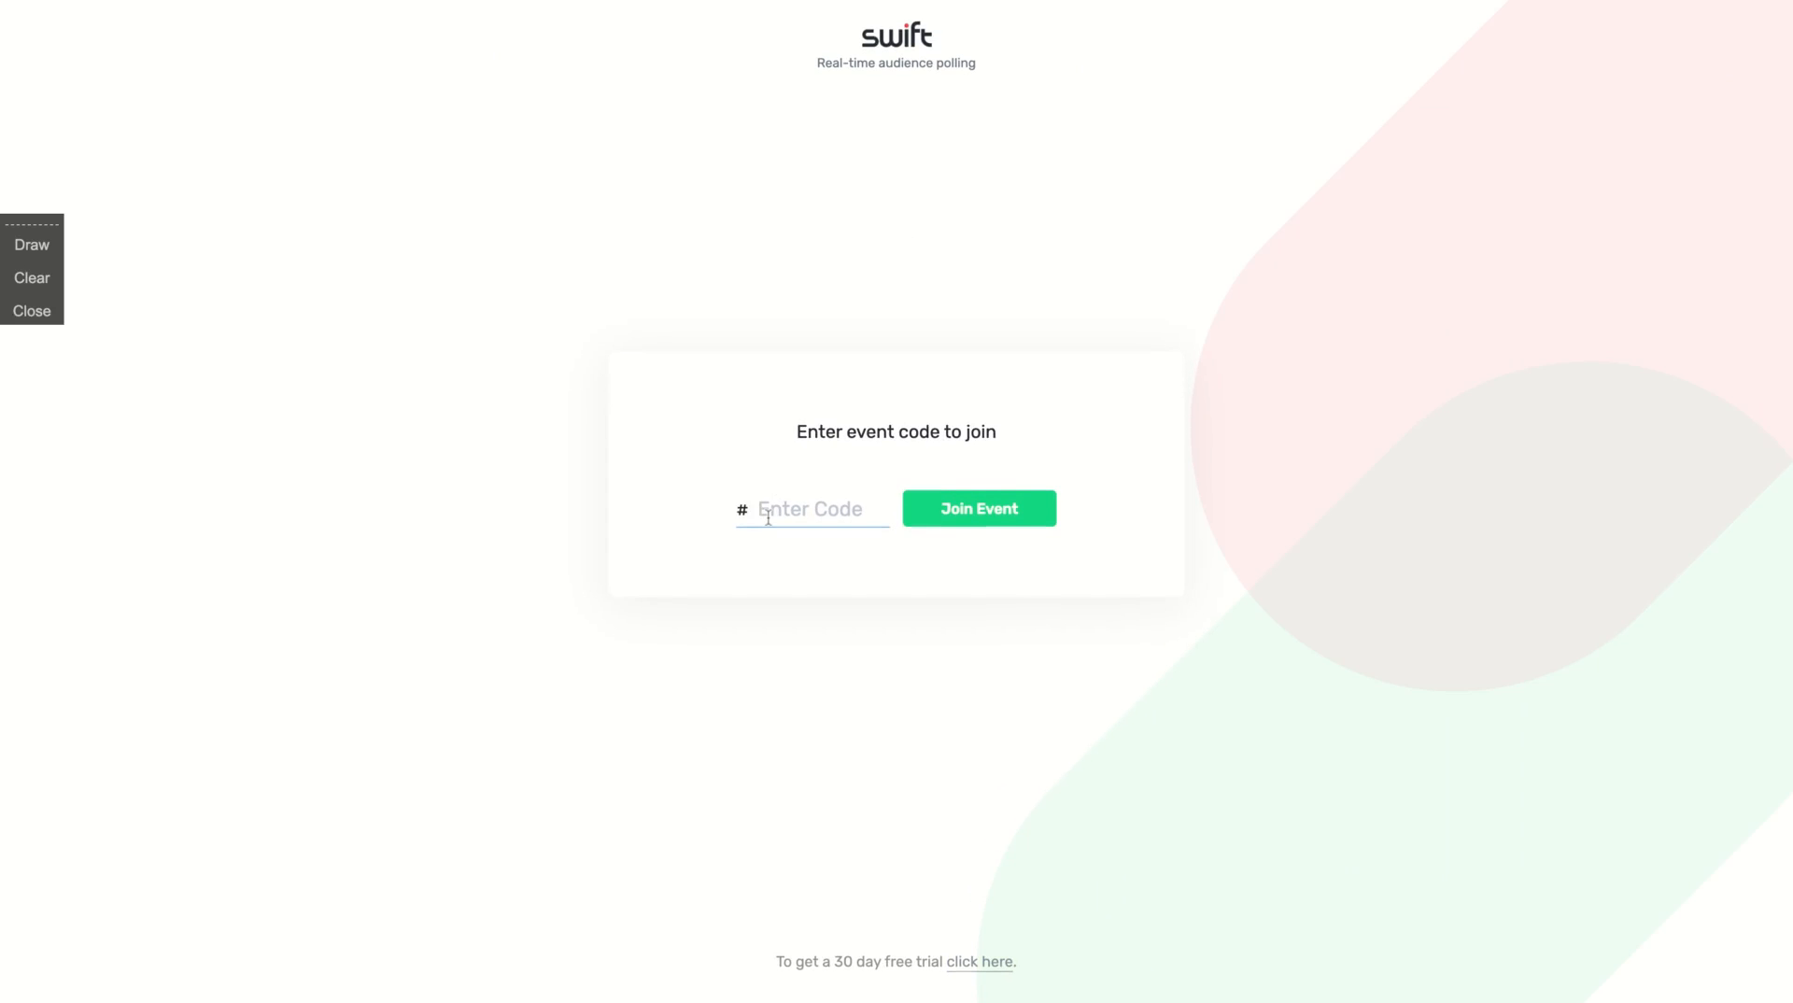
type("21271")
left_click(967, 511)
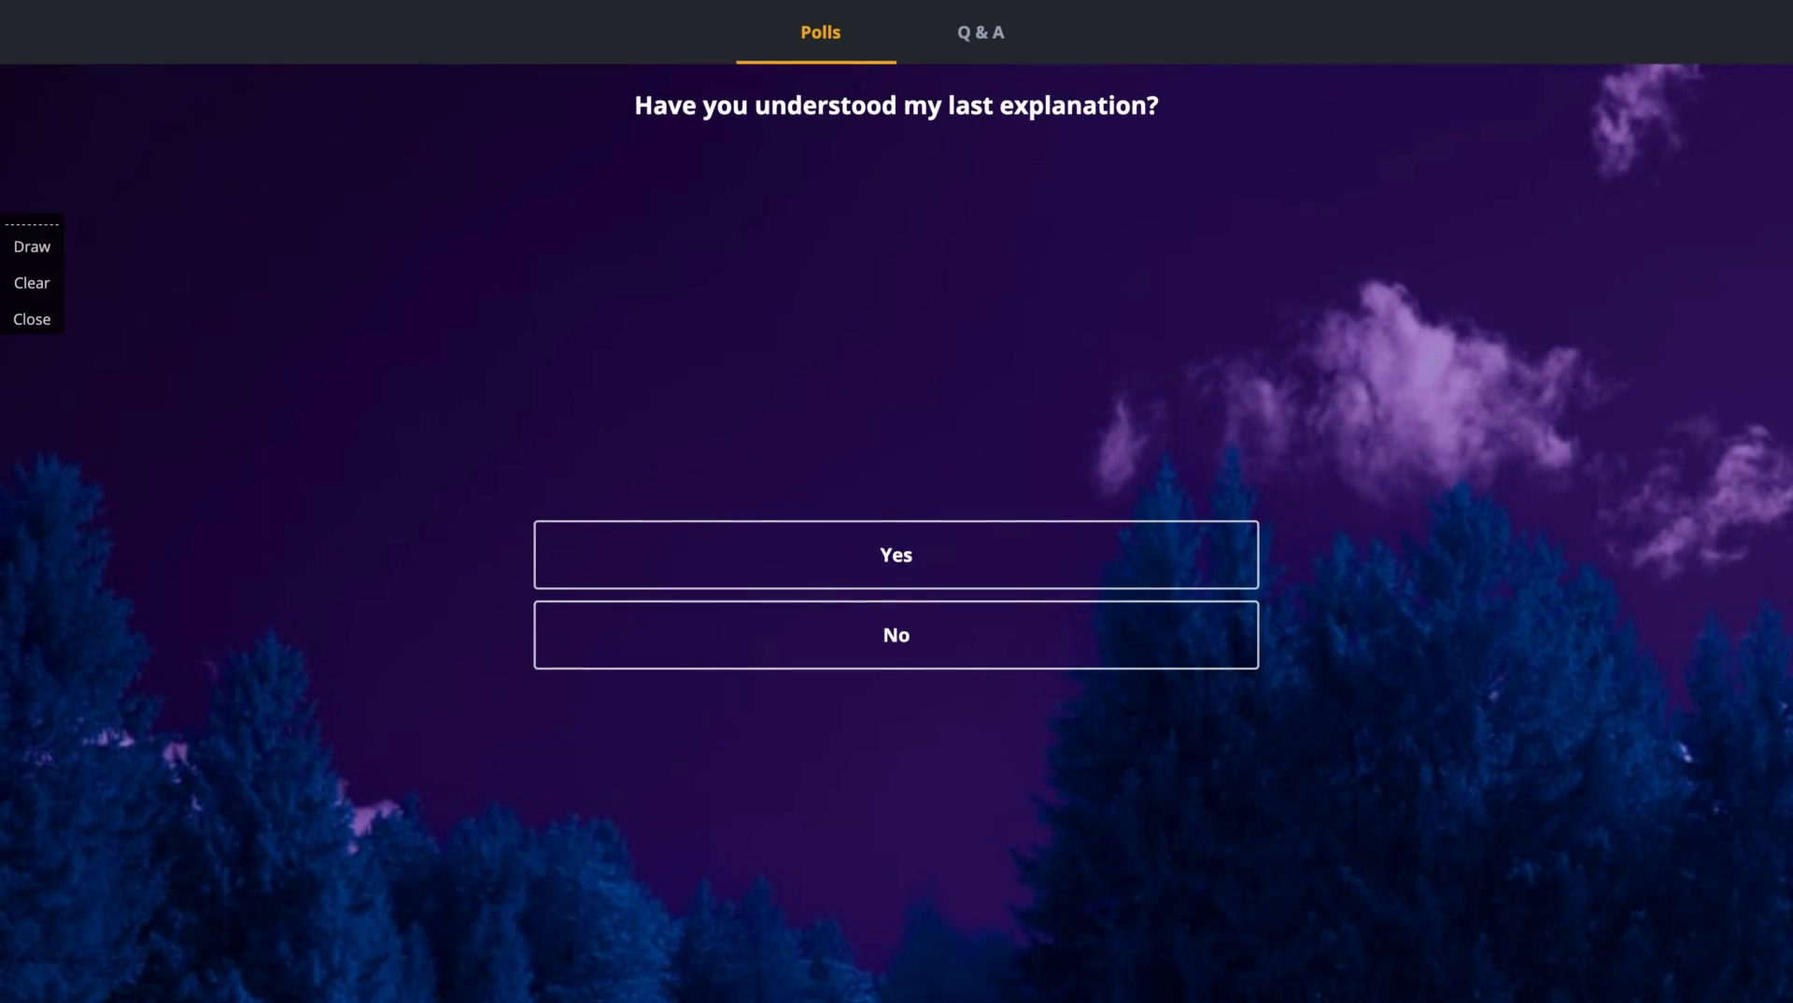
Vote Yes in the poll, then look at the audience Q & A page and return to Polls.
left_click(896, 588)
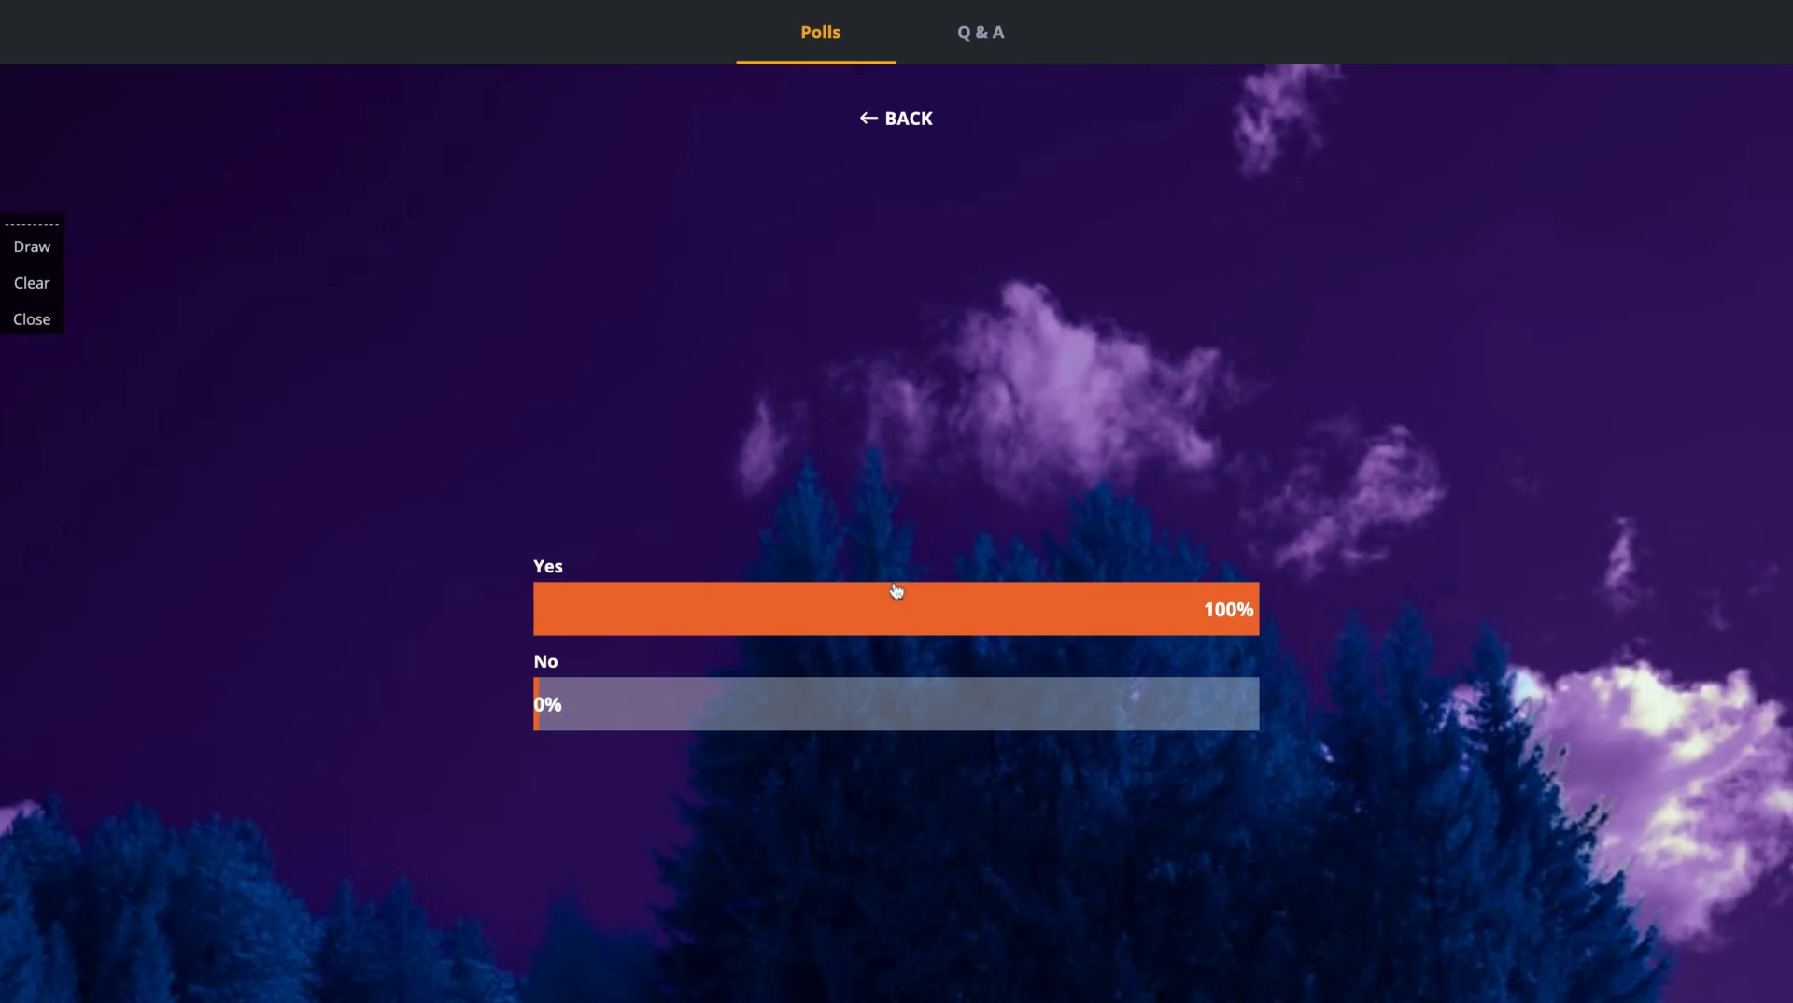
left_click(974, 34)
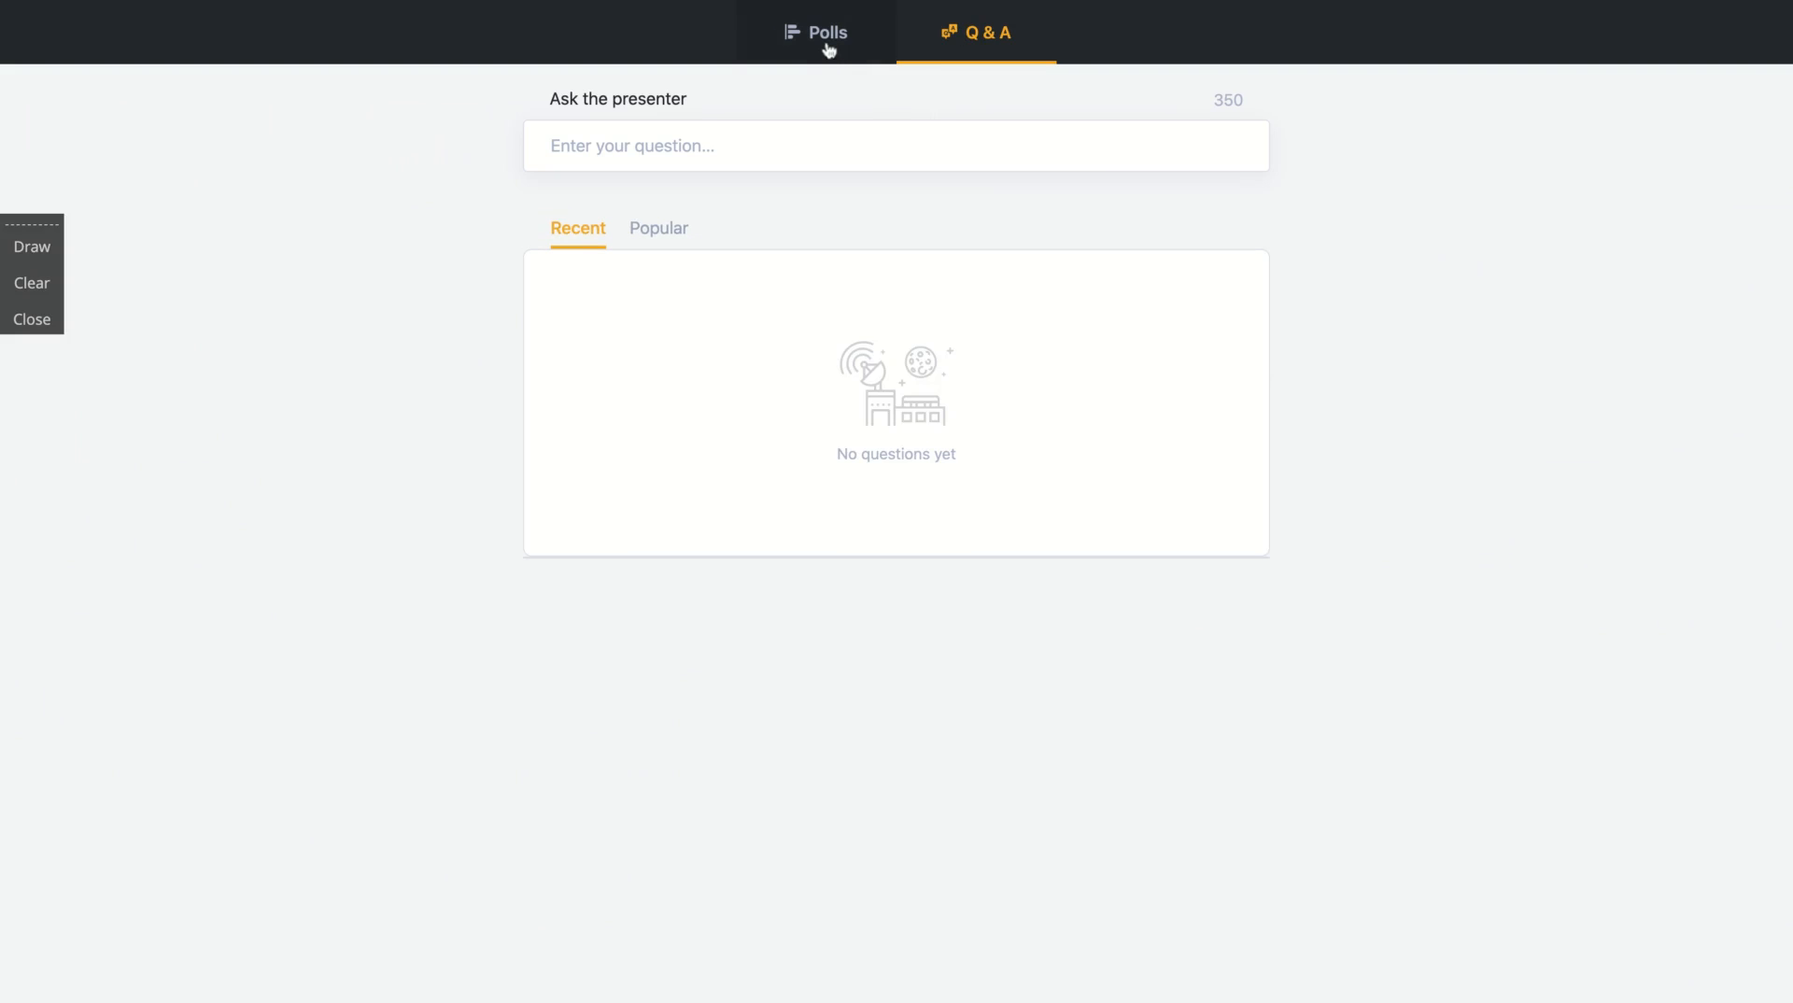
left_click(827, 46)
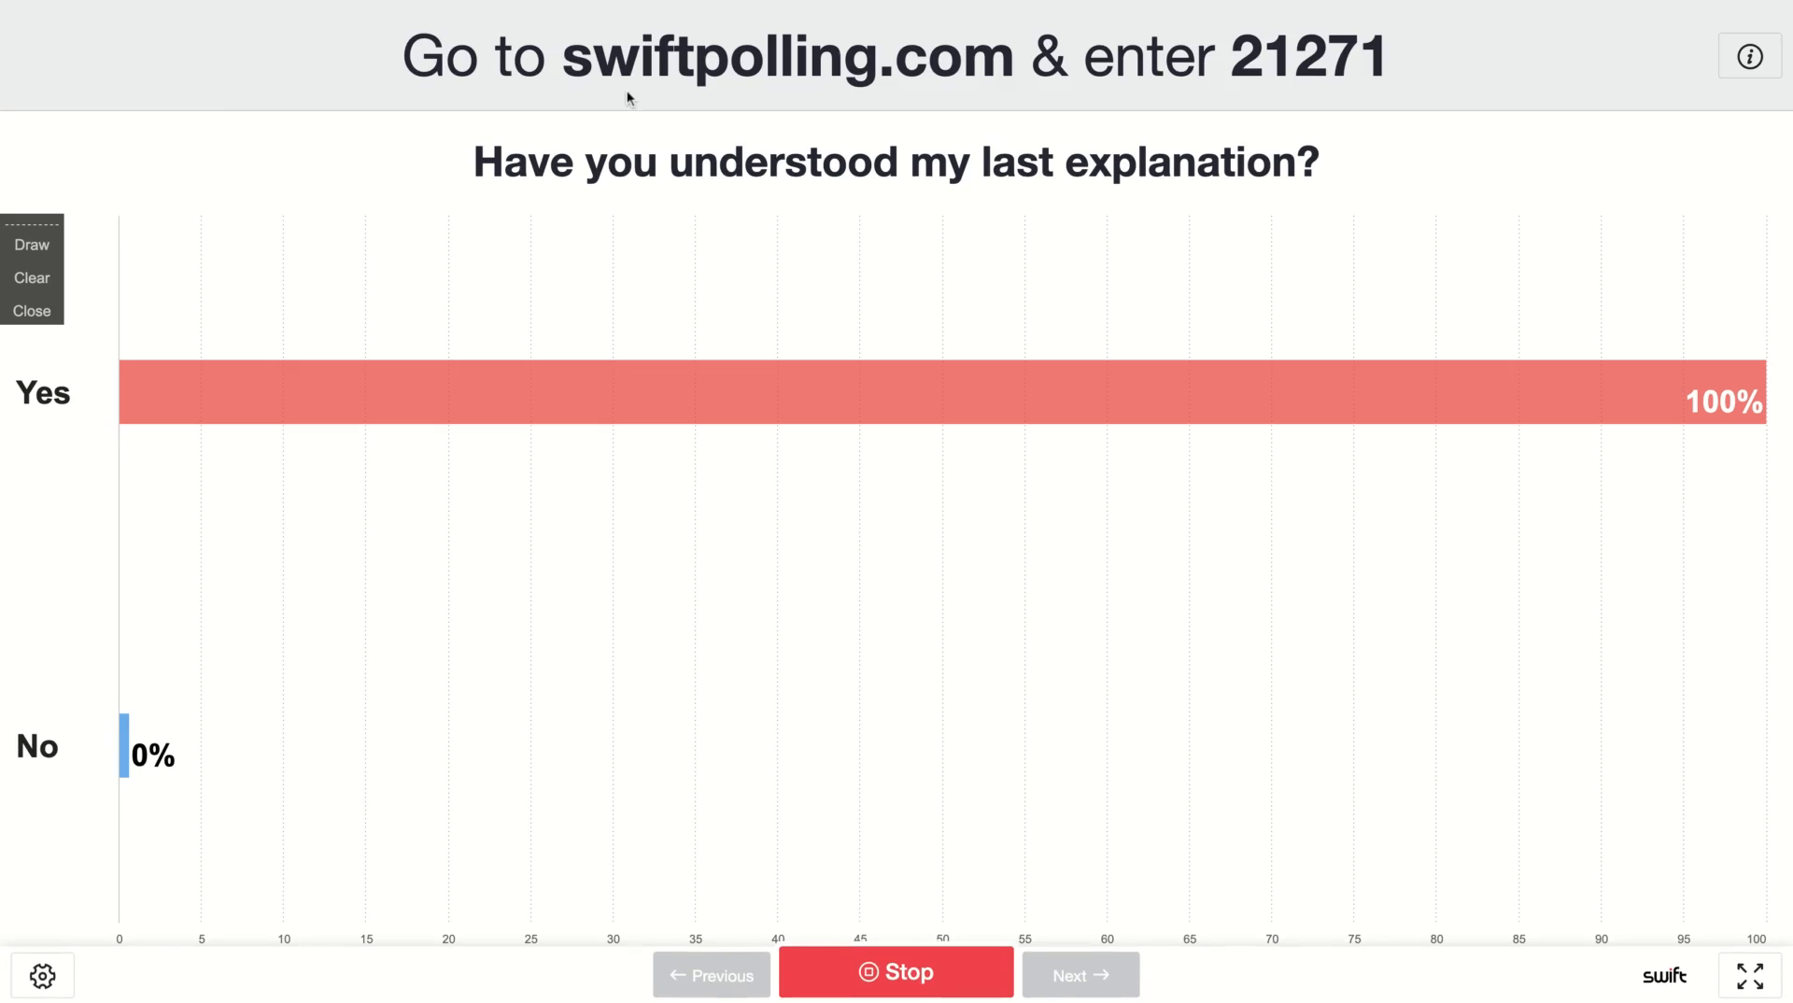
Return to the Swift account through its login and view the active poll's live results as pie and bar charts.
key("ctrl+Tab")
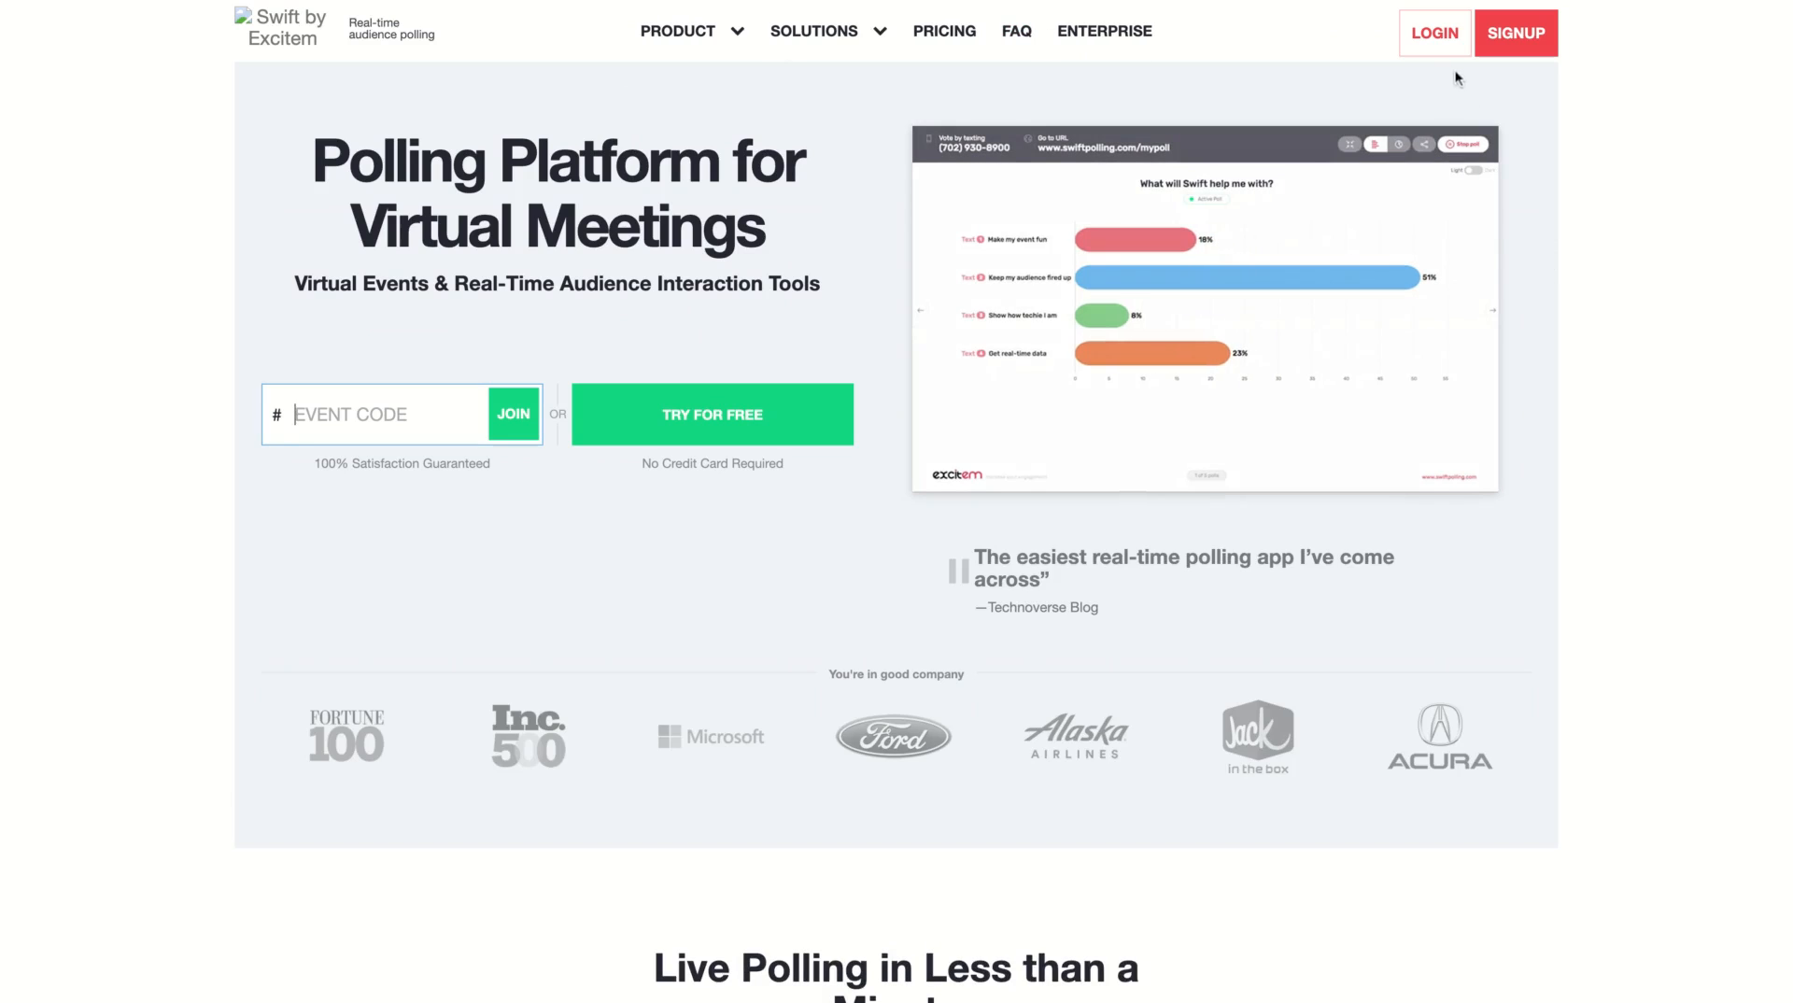
left_click(1423, 35)
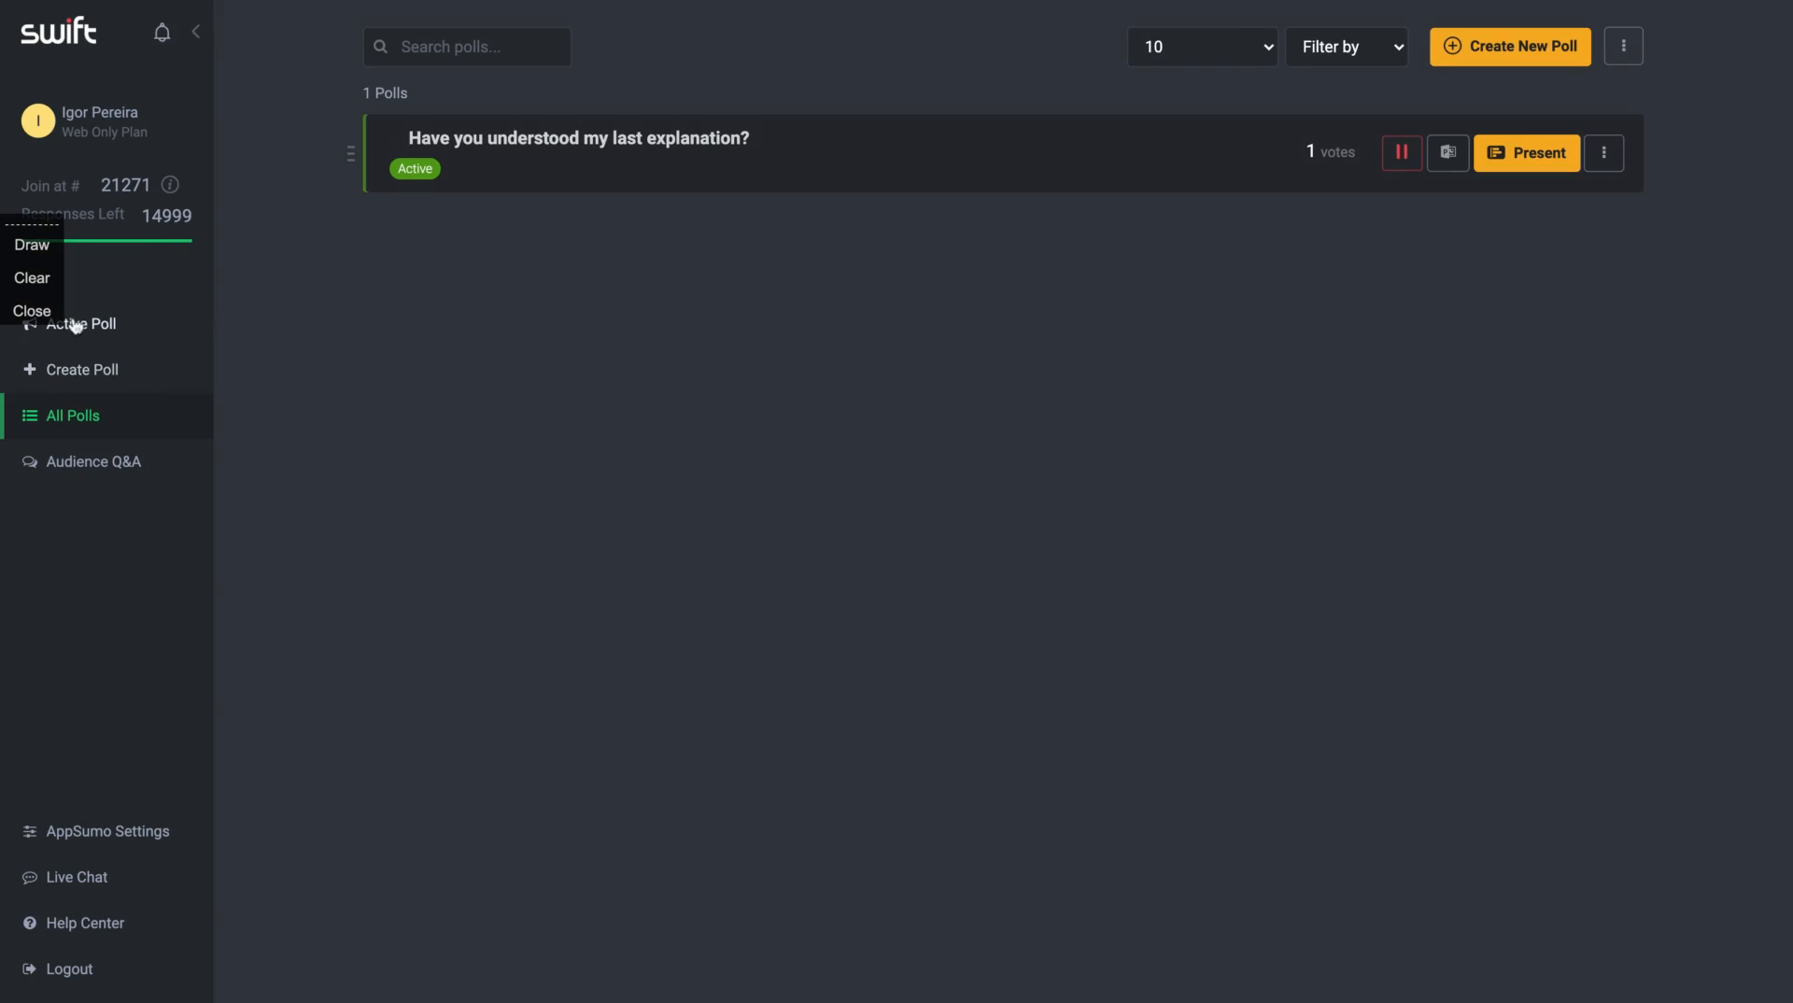
left_click(75, 327)
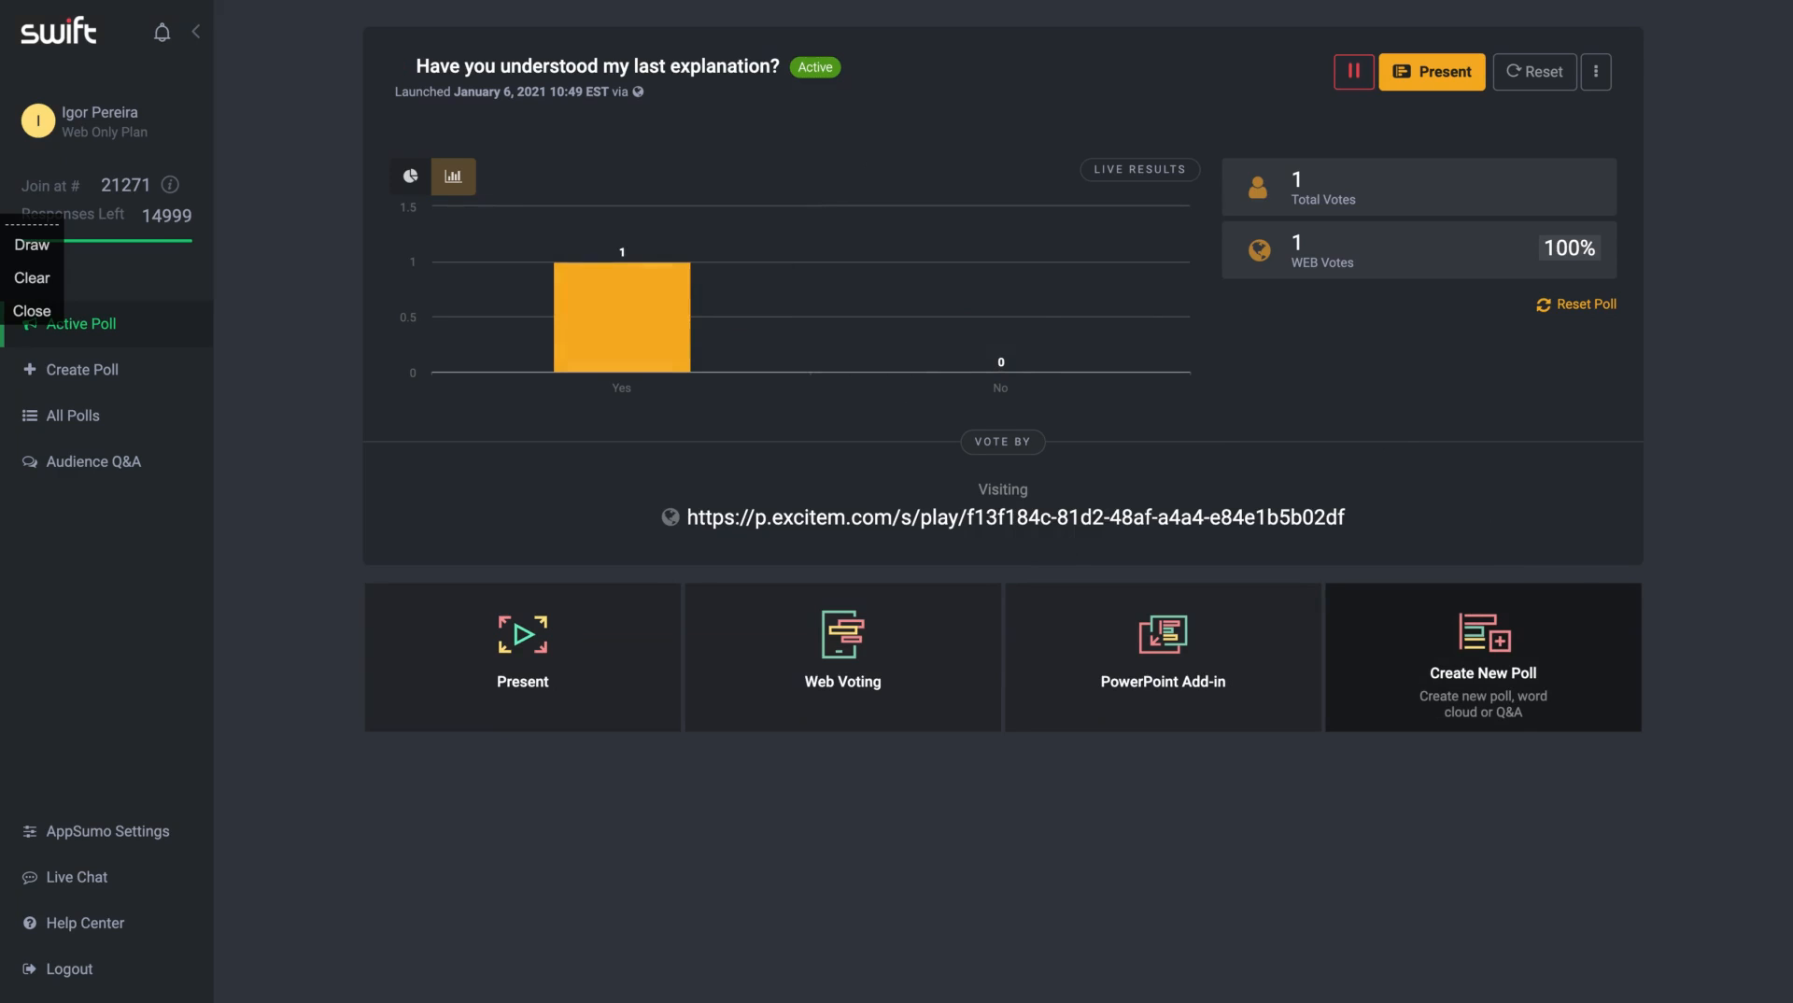
left_click(398, 190)
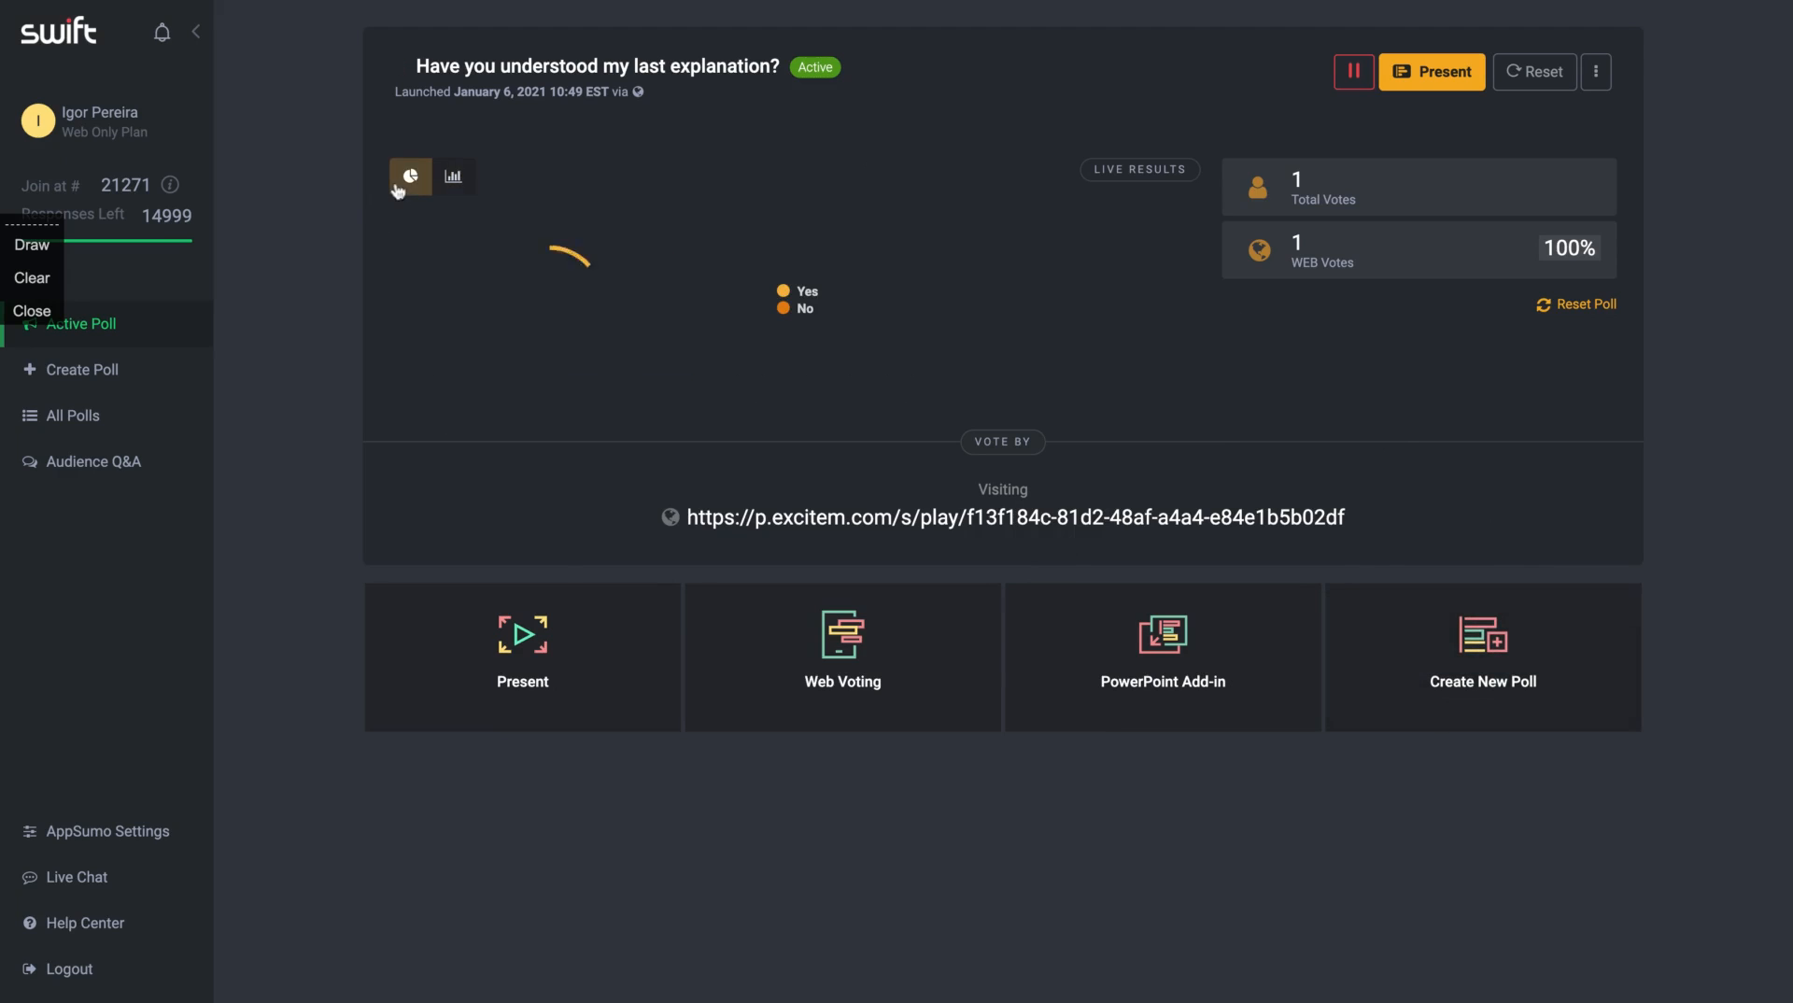
mouse_move(523, 327)
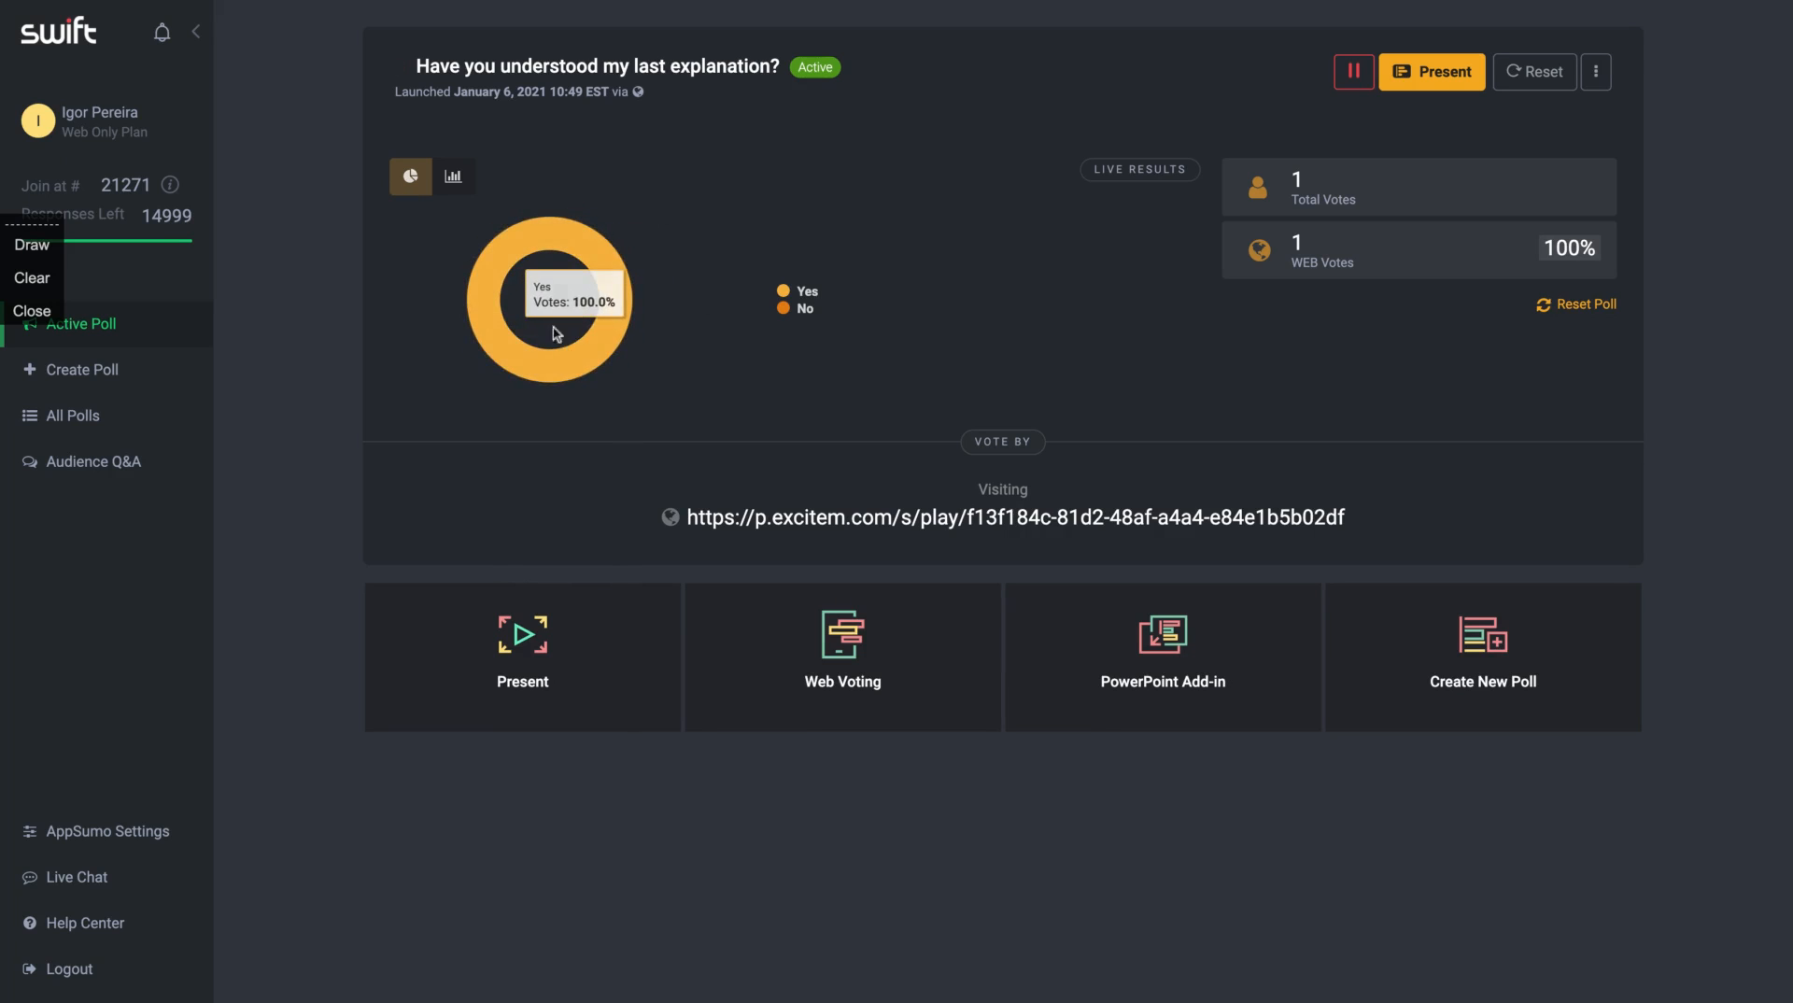
left_click(453, 178)
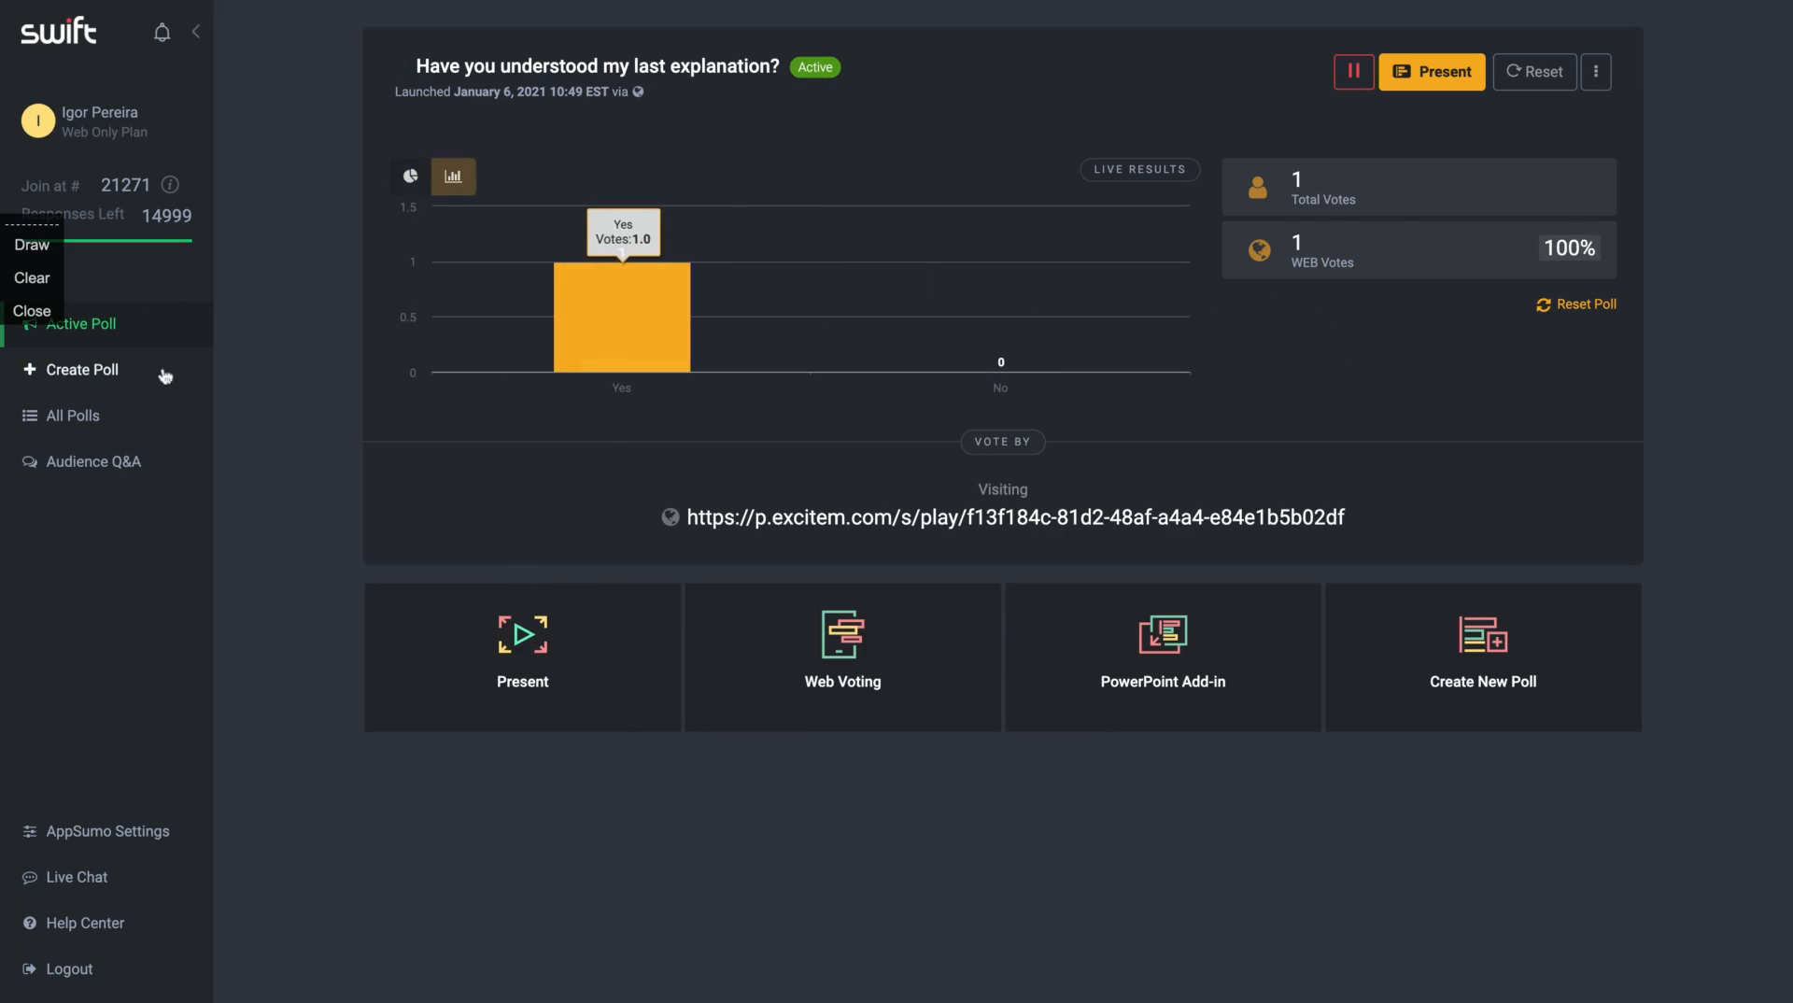
Look at the Audience Q&A management page and return to the list of all polls.
left_click(78, 481)
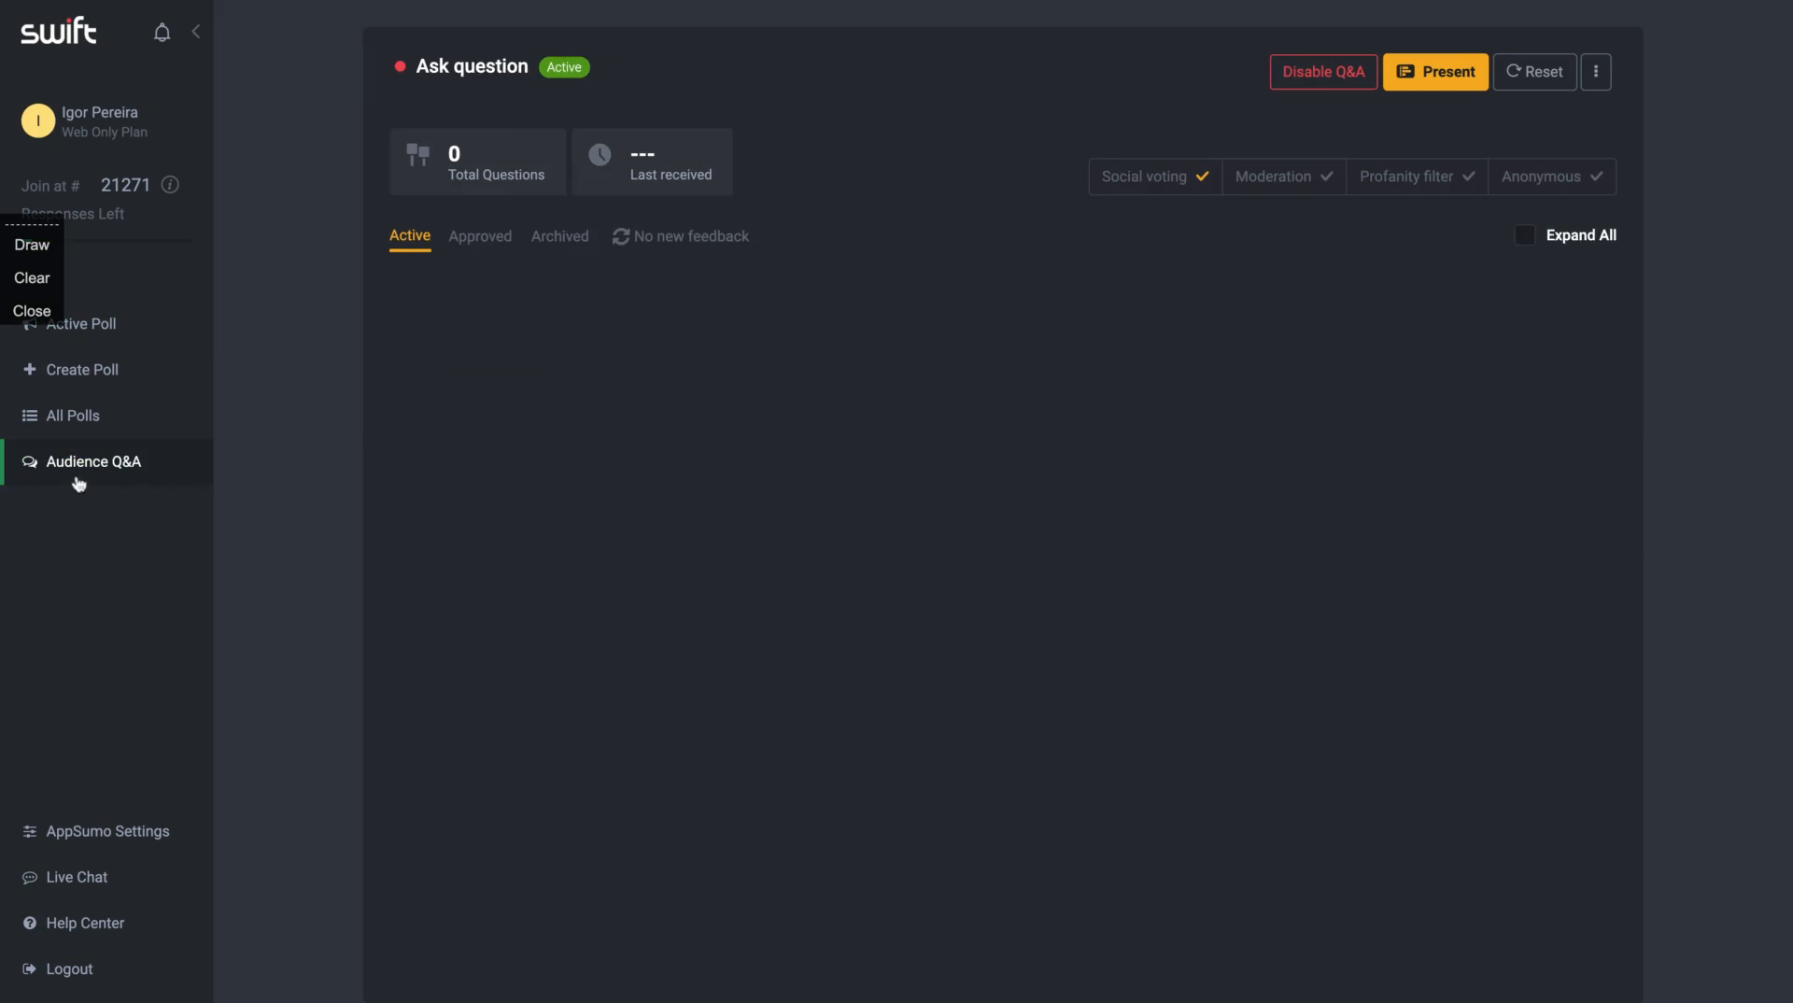
left_click(63, 414)
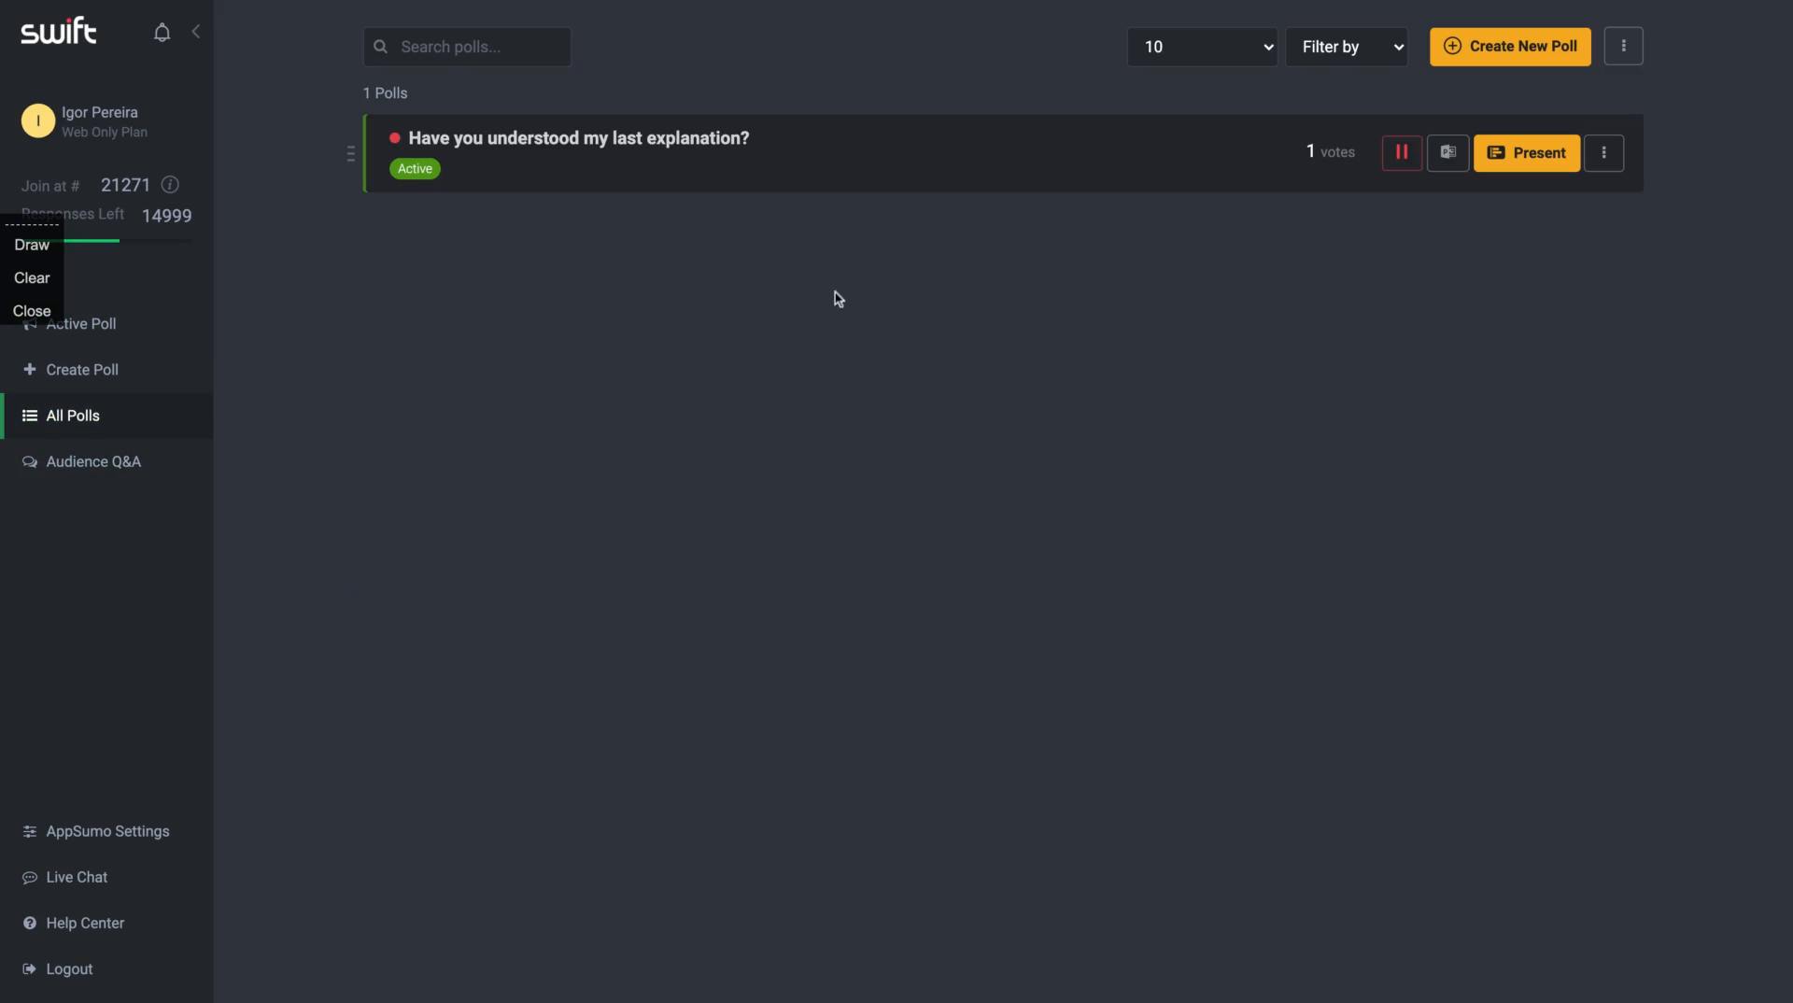